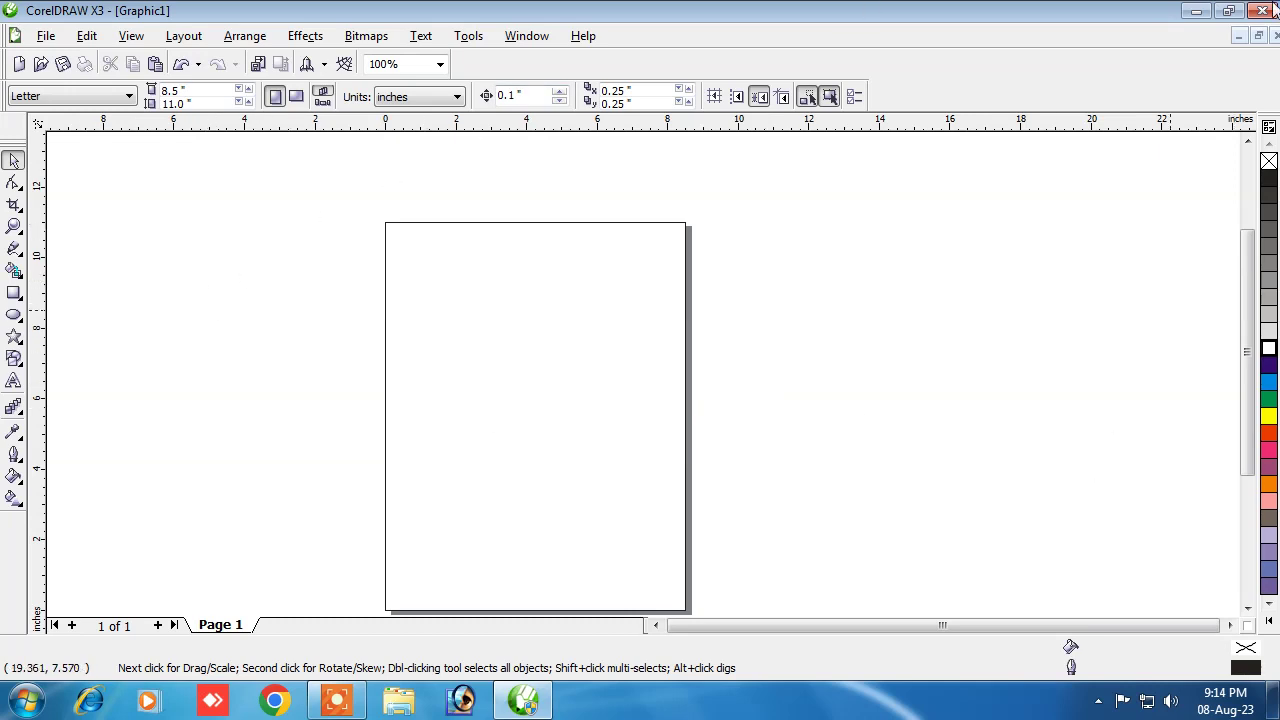
# Step: Draw an ellipse in the upper part of the page and resize it to a near-circle about 5.94 by 5.95 inches
pyautogui.click(13, 314)
pyautogui.moveTo(432, 271); pyautogui.dragTo(661, 521)
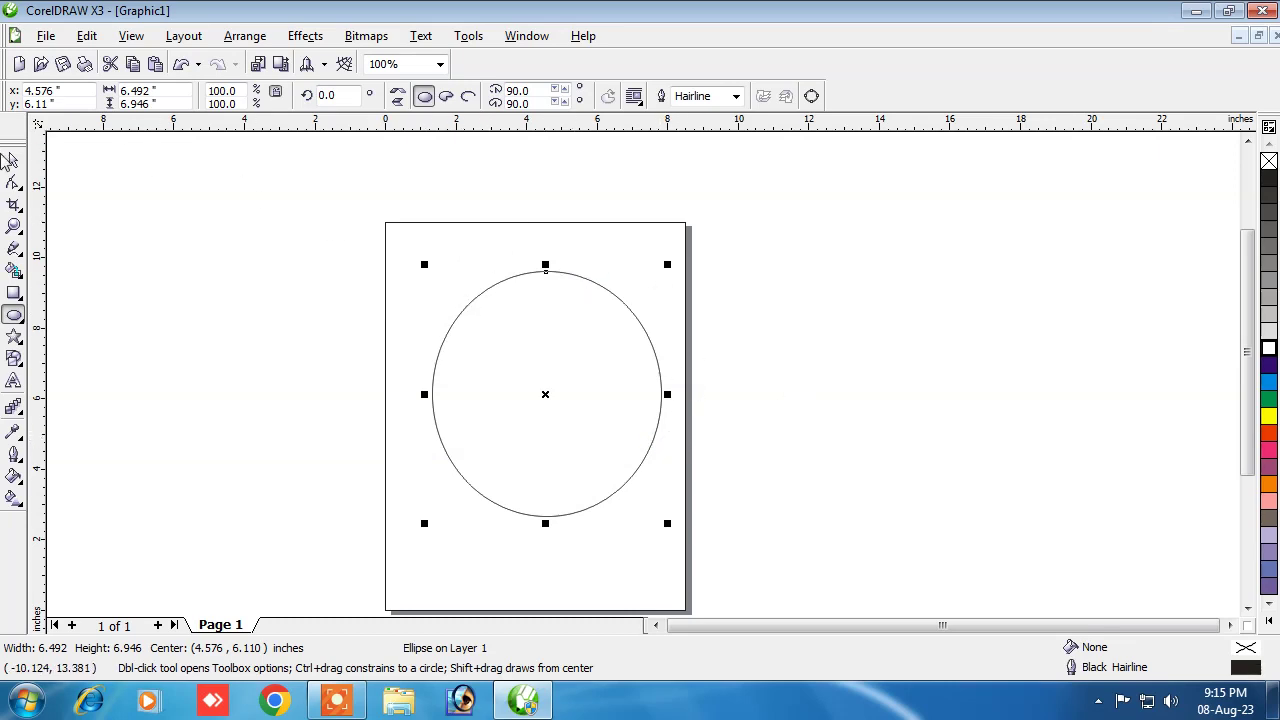
pyautogui.click(11, 162)
pyautogui.moveTo(557, 399); pyautogui.dragTo(552, 368)
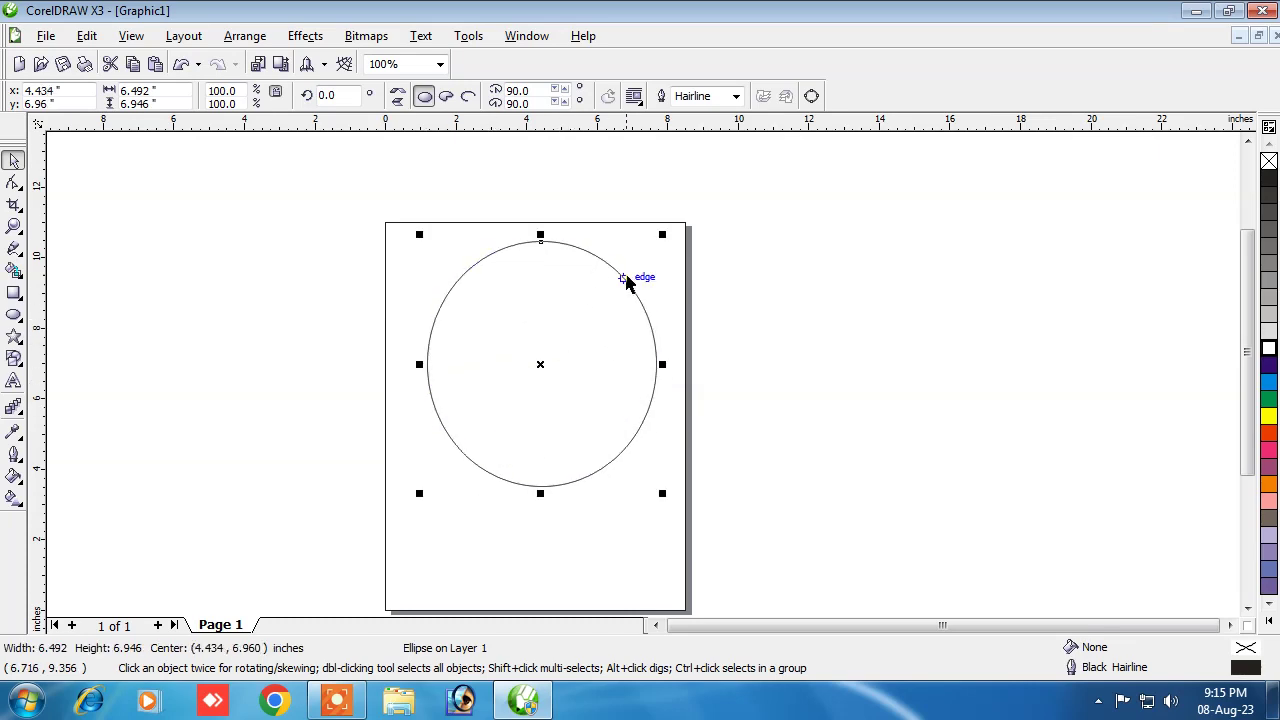
pyautogui.moveTo(662, 235); pyautogui.dragTo(655, 260)
pyautogui.moveTo(537, 266); pyautogui.dragTo(531, 271)
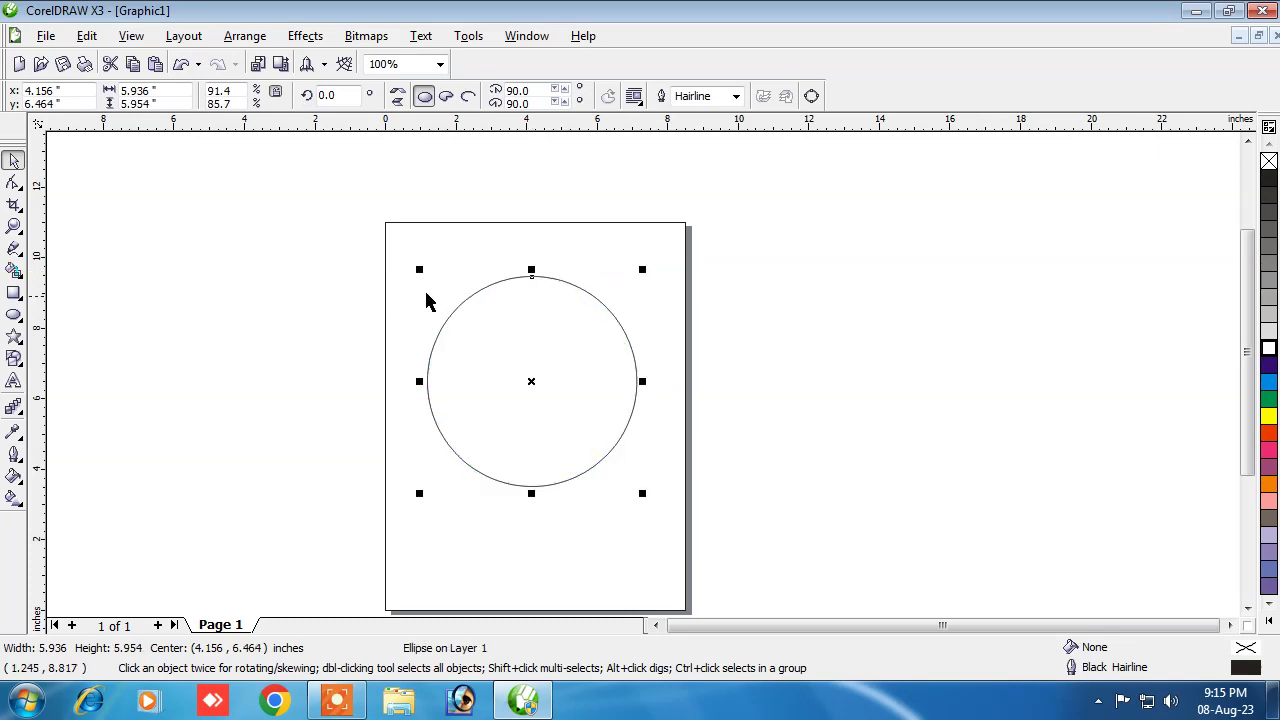
pyautogui.click(366, 306)
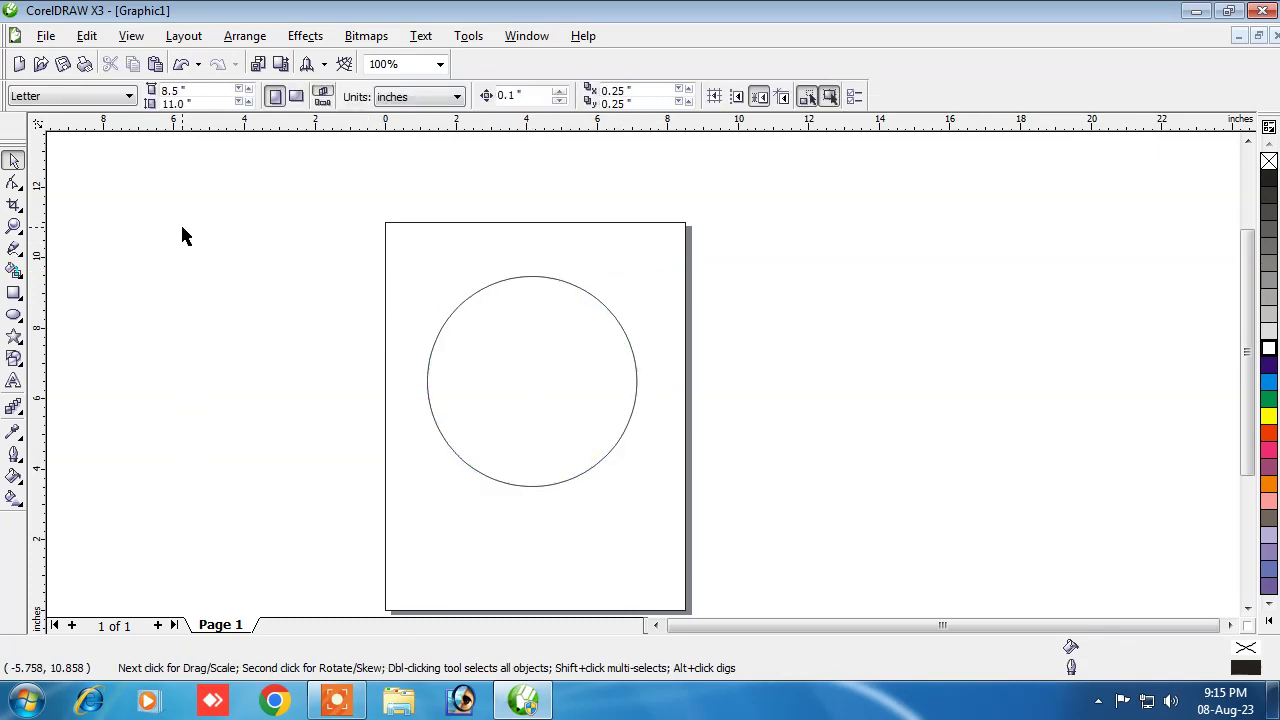
# Step: Add the artistic text "world computer skills subscribe please" in Arial MT Black just above the page
pyautogui.click(14, 381)
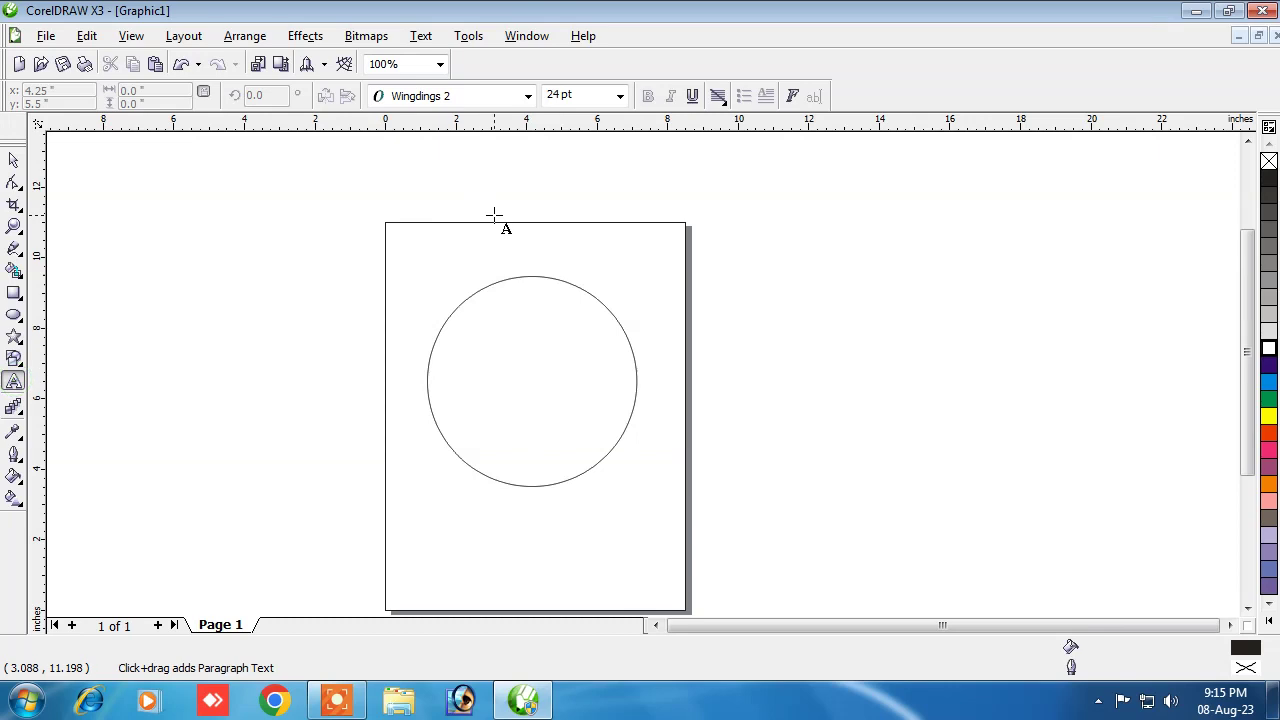
pyautogui.click(480, 204)
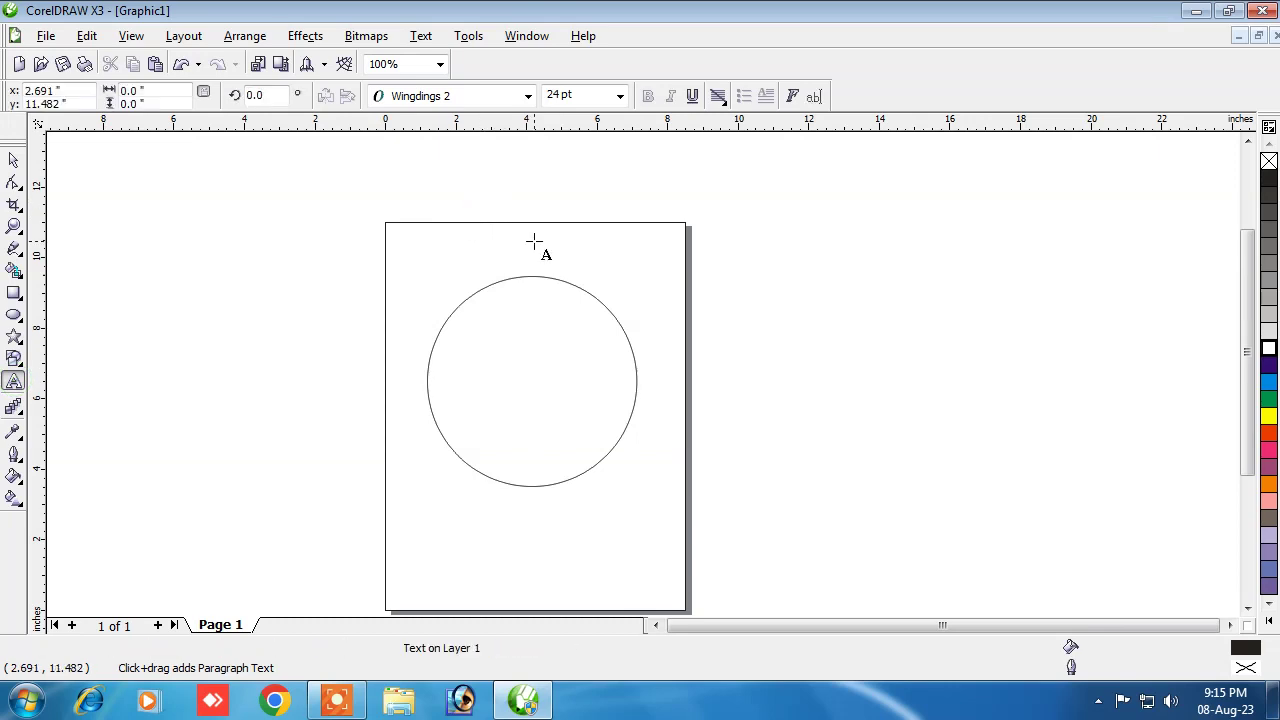
pyautogui.write('a')
pyautogui.press('BackSpace')
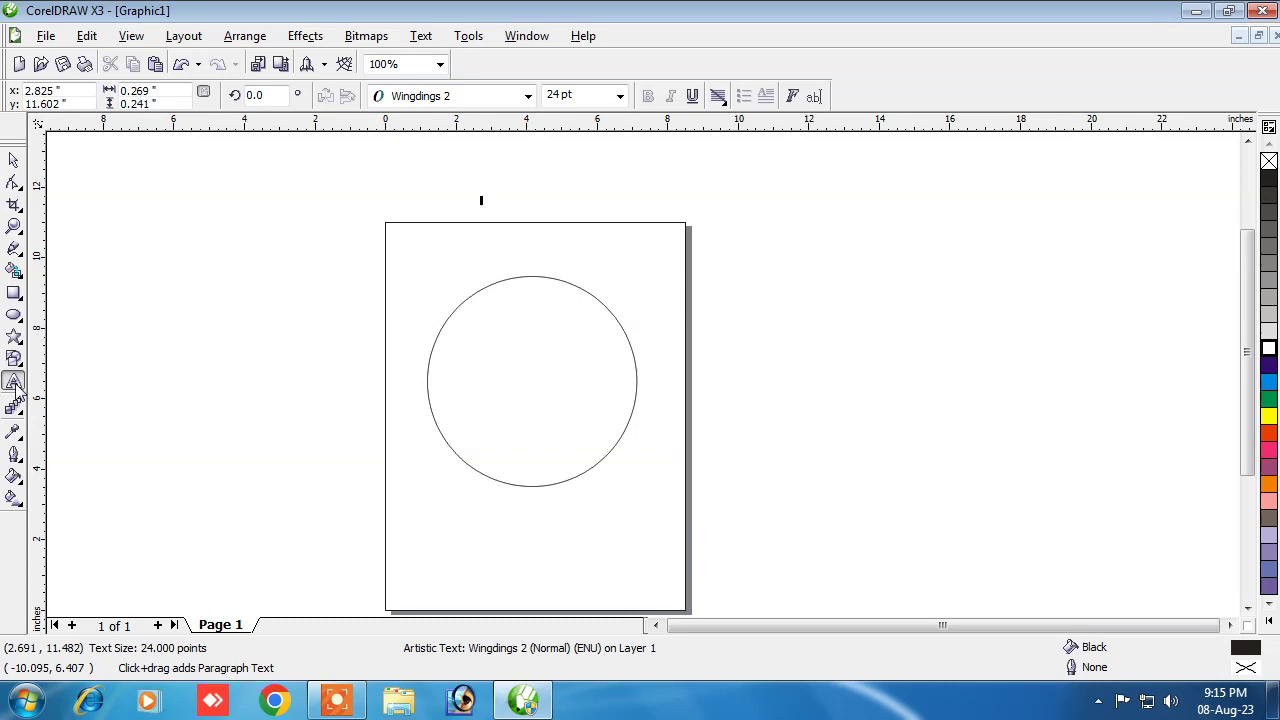
pyautogui.click(525, 96)
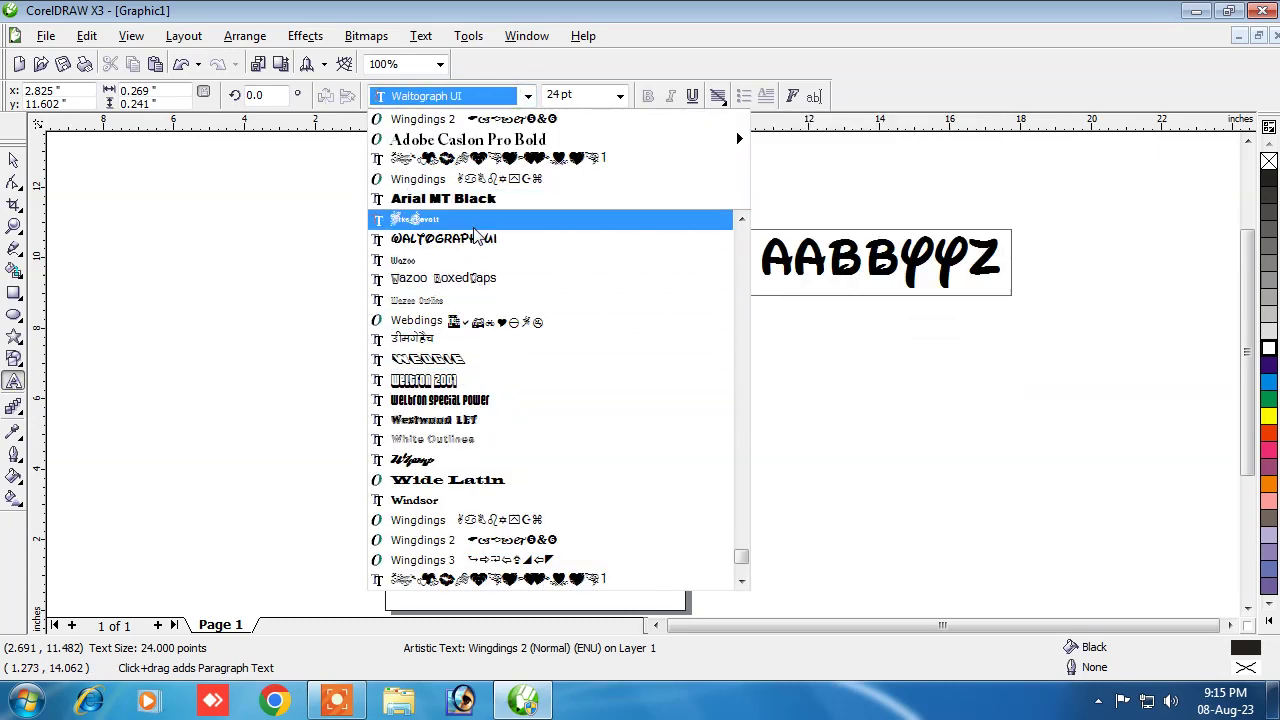
pyautogui.click(483, 200)
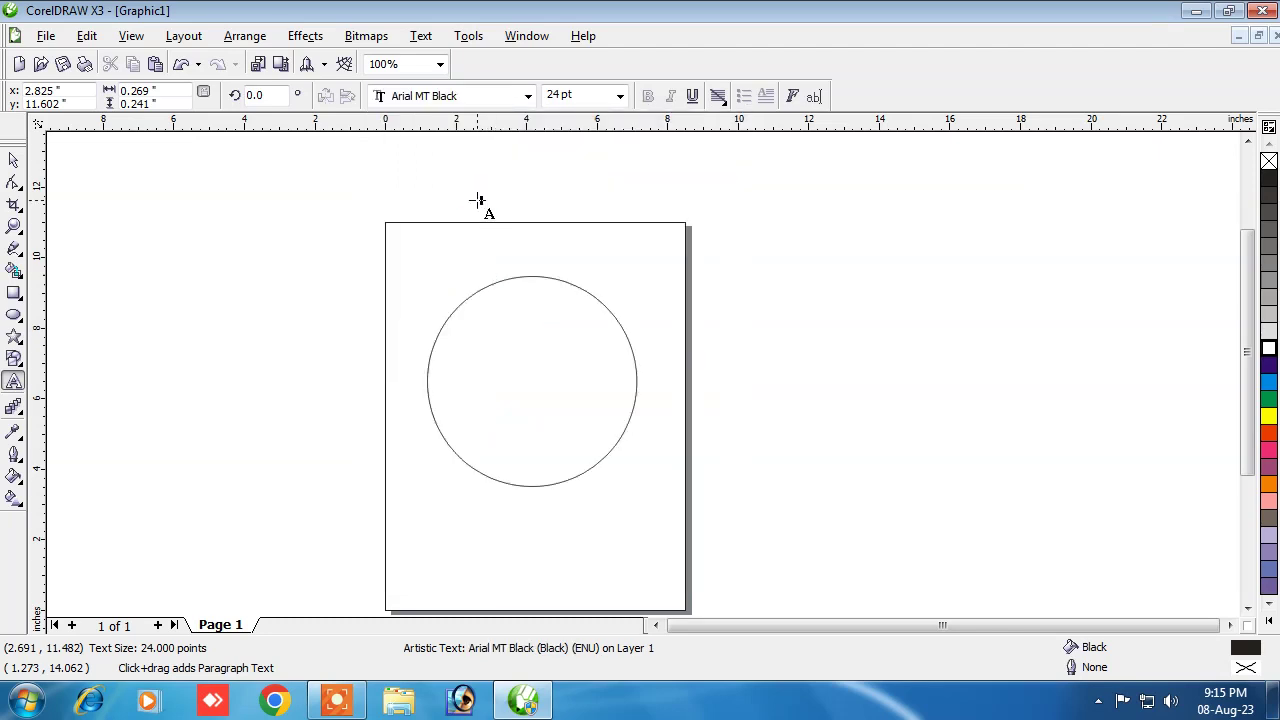
pyautogui.write('world computer skills subs')
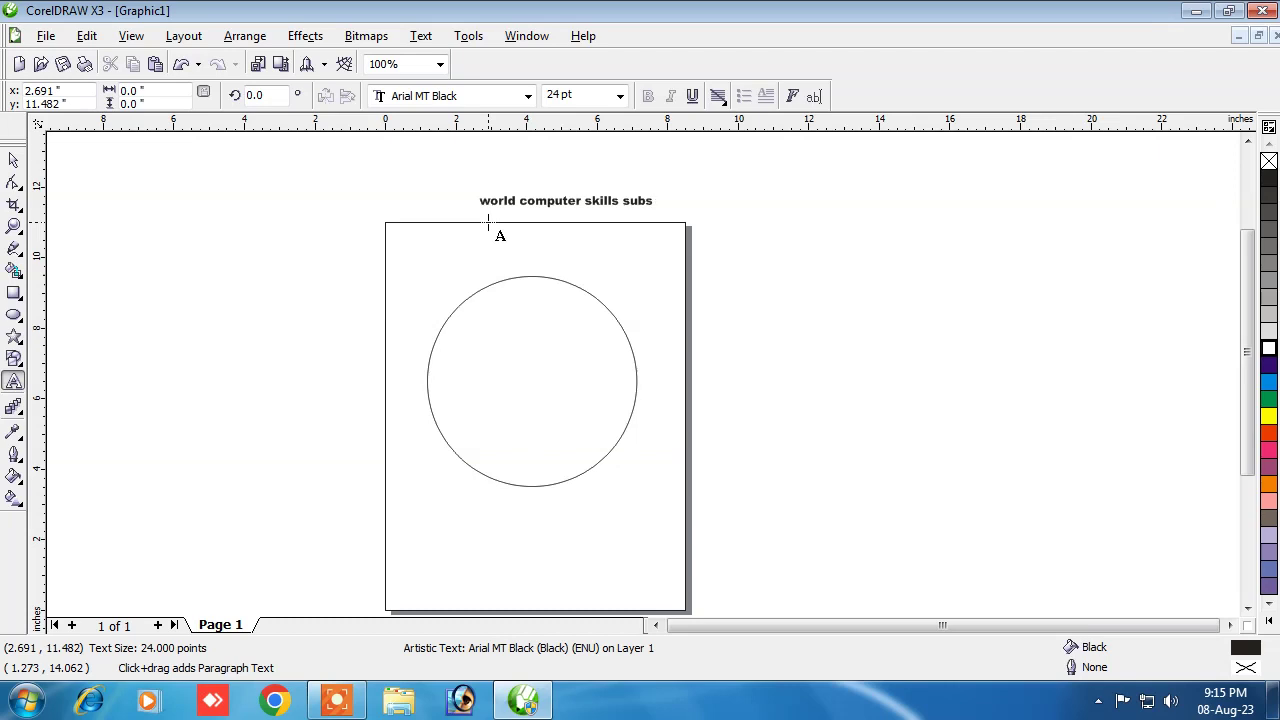
pyautogui.write('cribe please')
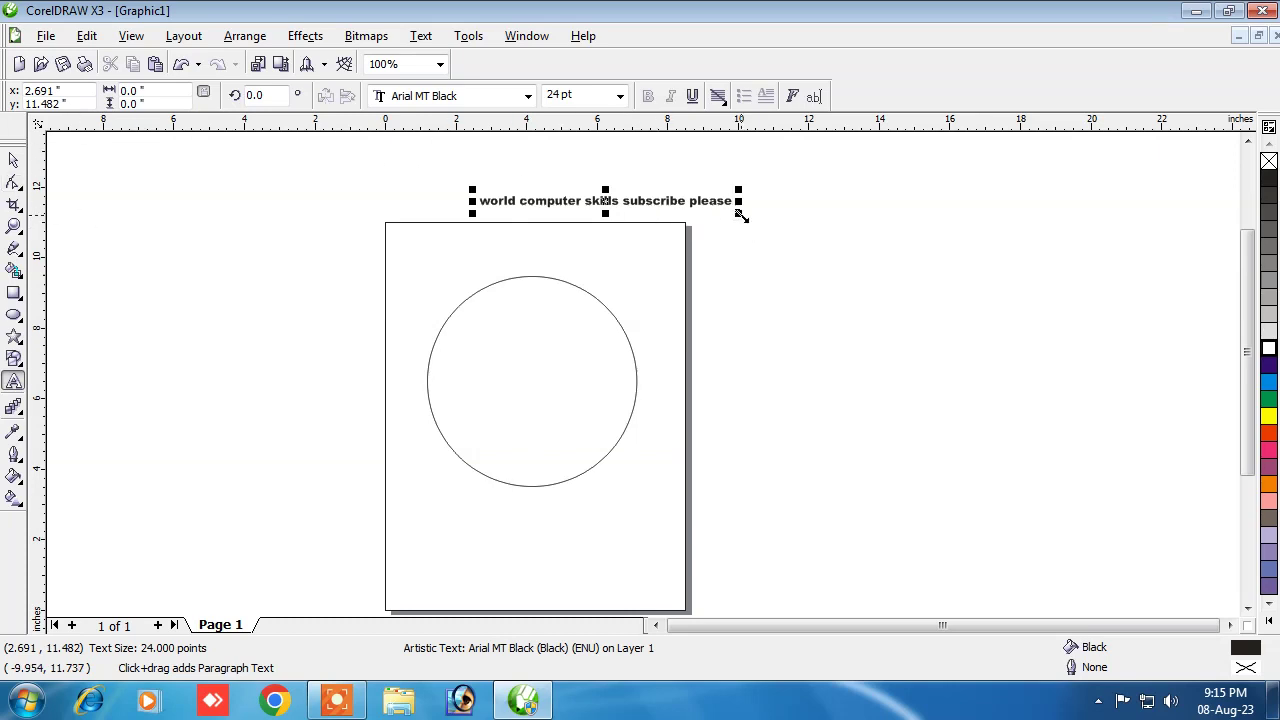
# Step: Enlarge the text line above the page proportionally to about 32.3 pt and deselect it
pyautogui.moveTo(741, 216); pyautogui.dragTo(828, 233)
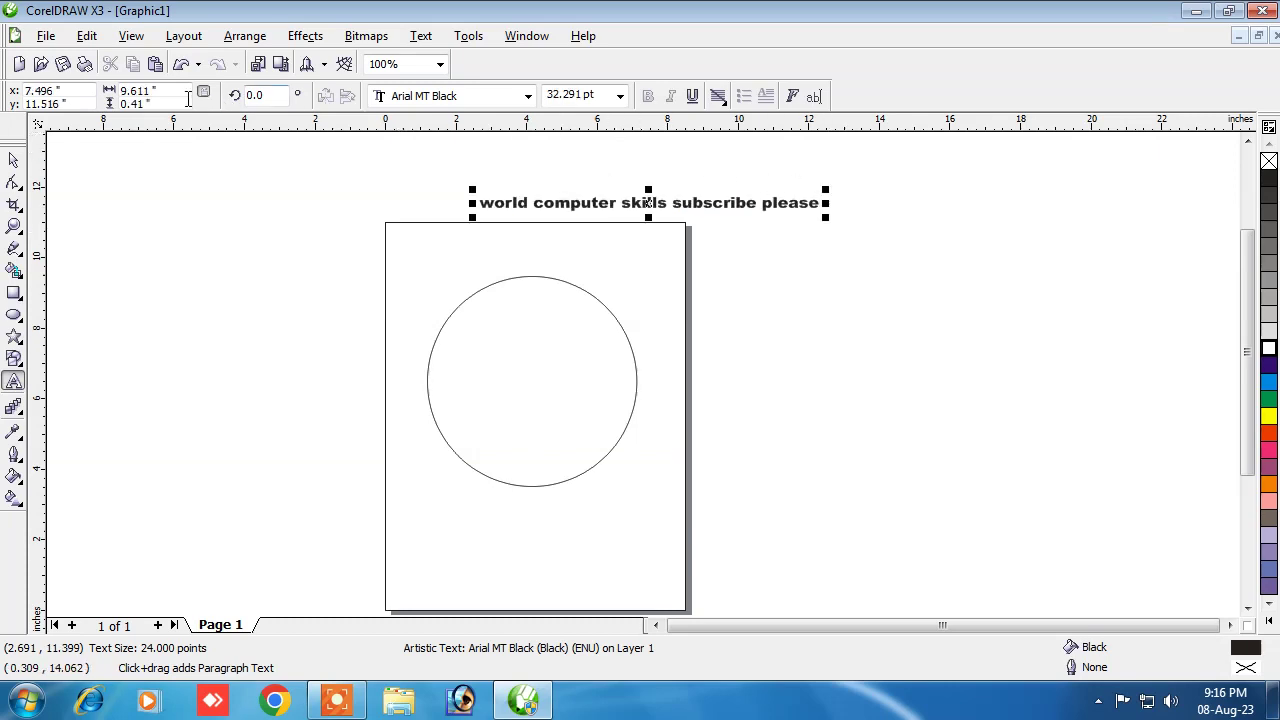
pyautogui.click(12, 163)
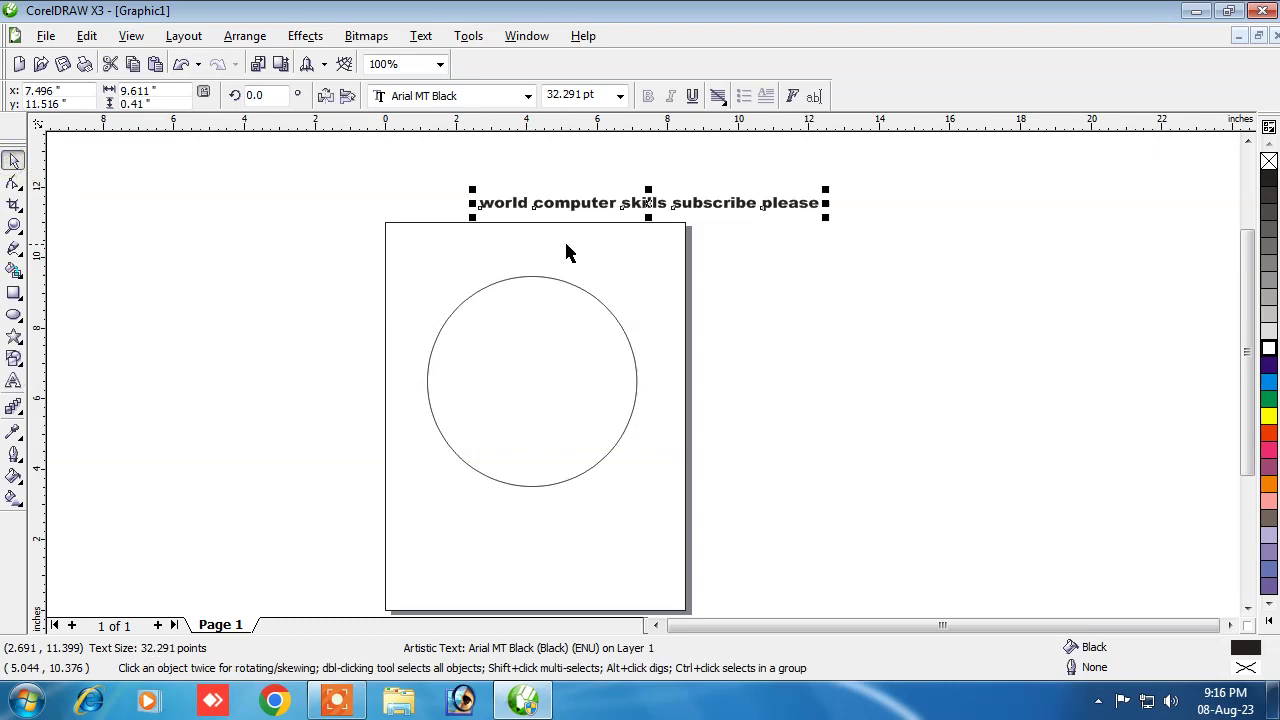
pyautogui.click(343, 206)
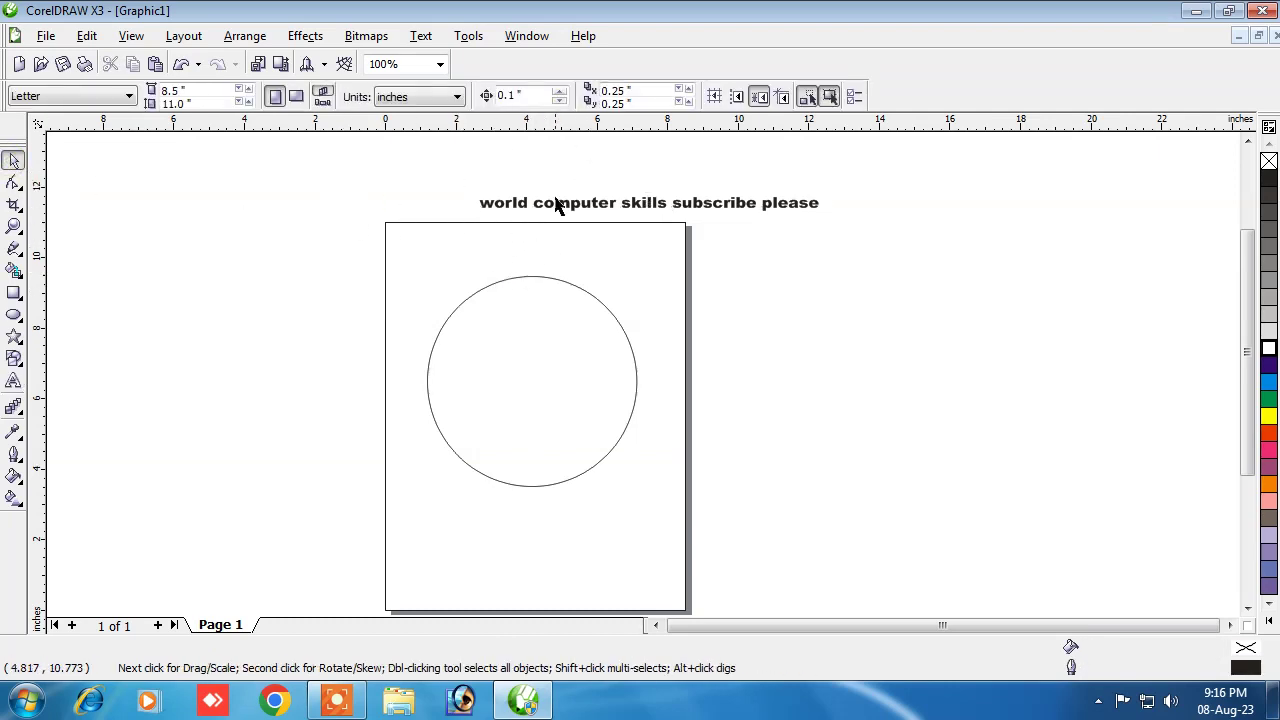
pyautogui.click(432, 46)
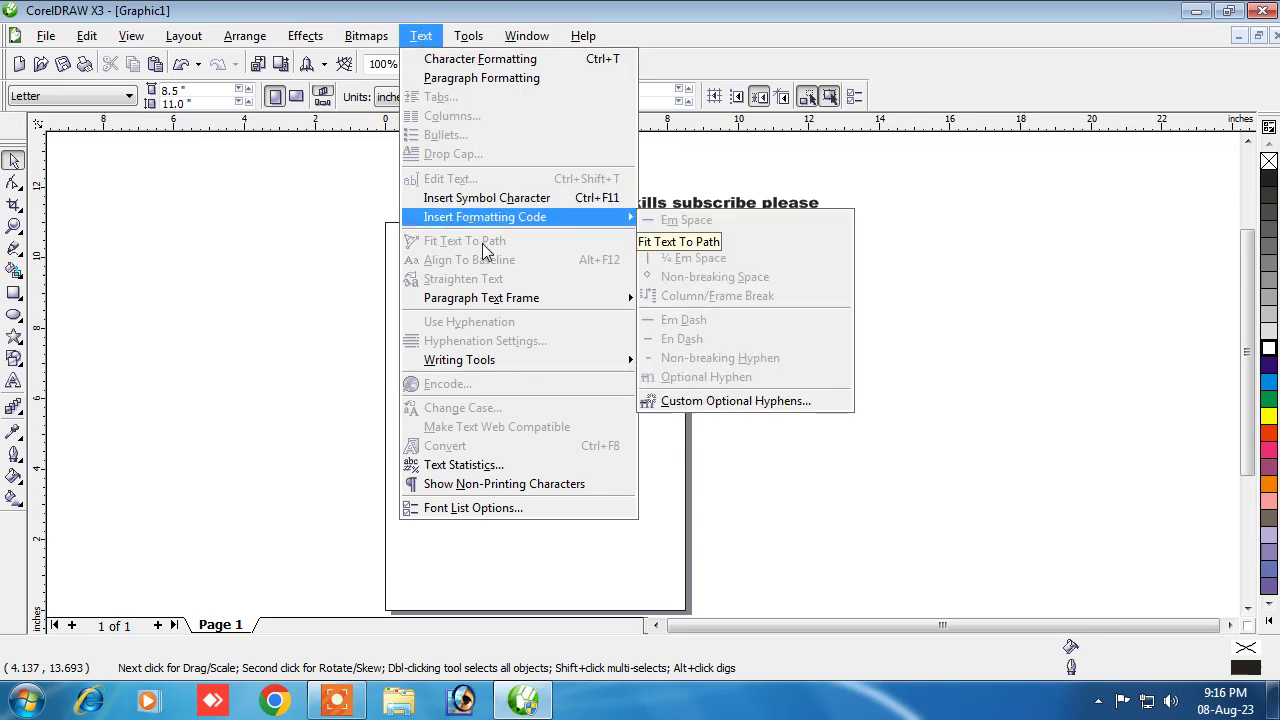
pyautogui.click(433, 243)
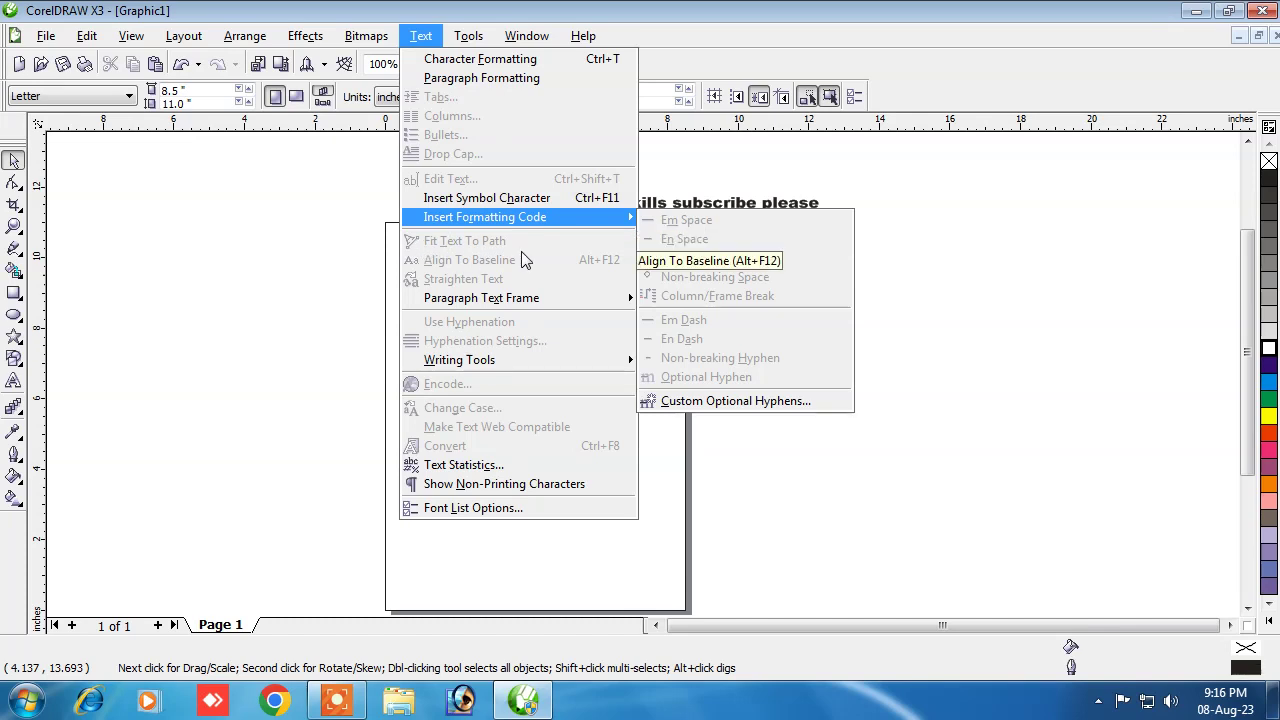
pyautogui.click(297, 222)
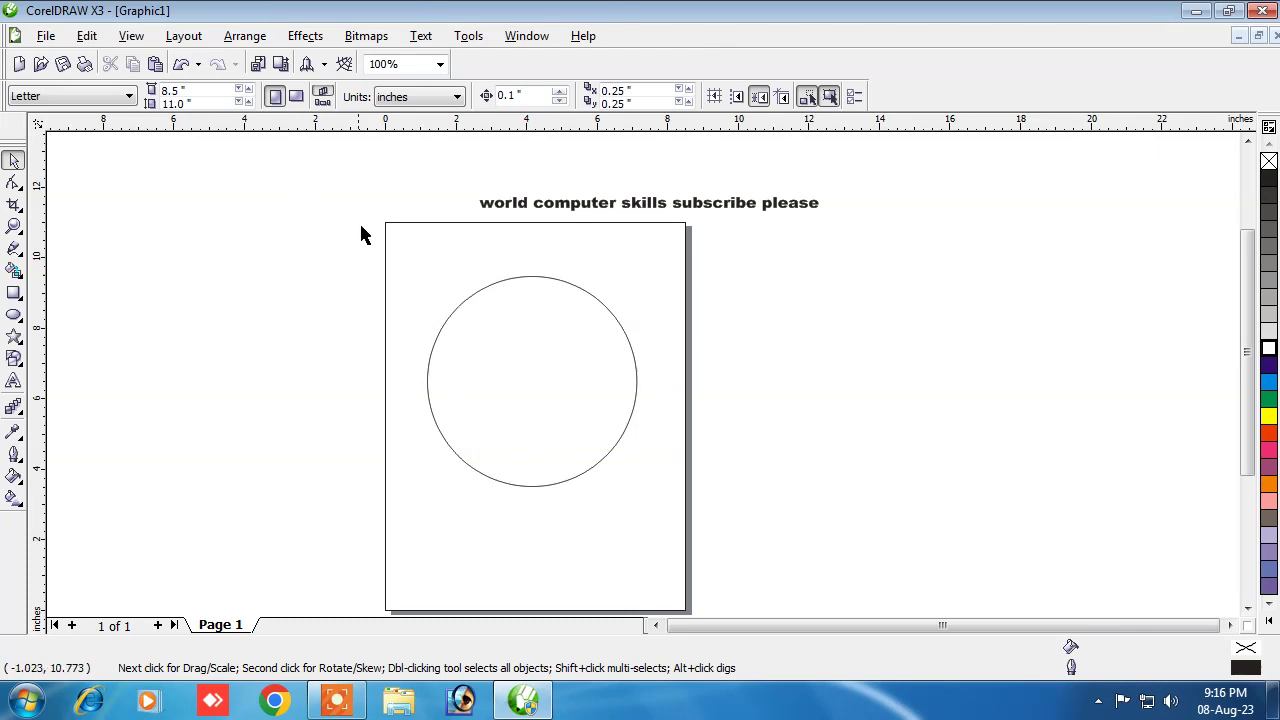
# Step: Fit the text line to the circle's path, centred along the upper inside of the circle at an offset of -0.625 inches
pyautogui.click(576, 203)
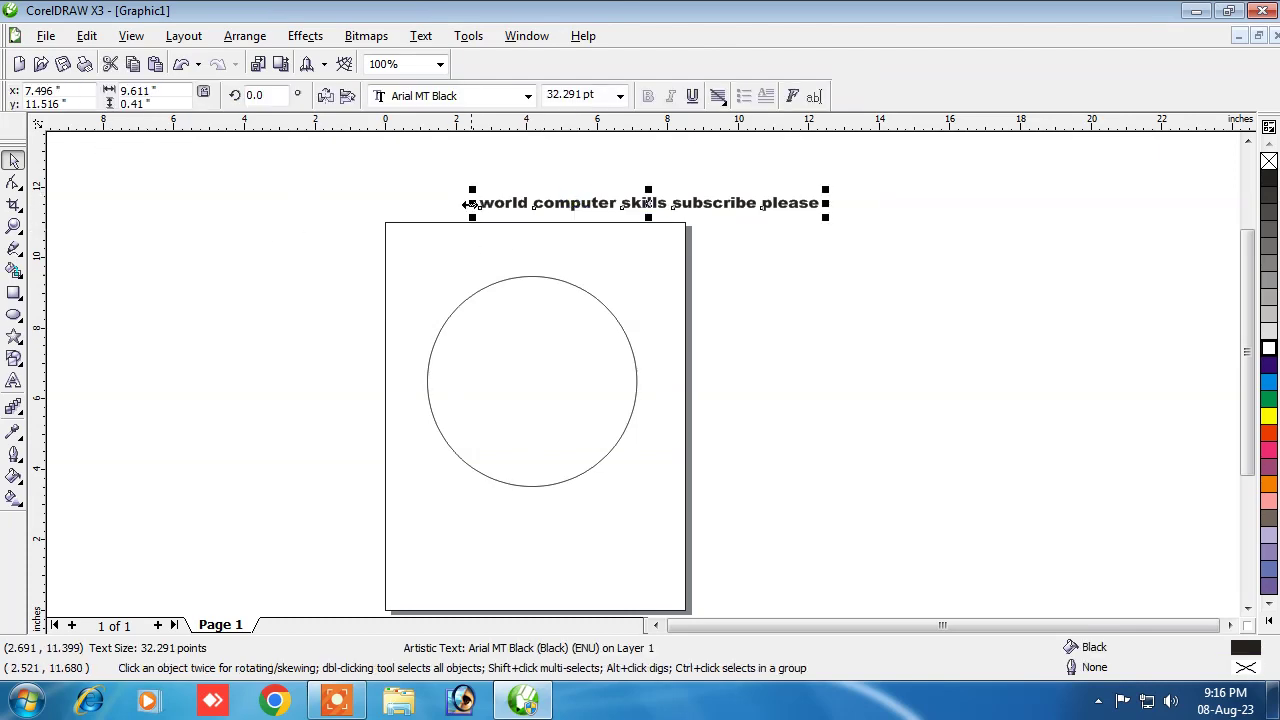
pyautogui.click(420, 36)
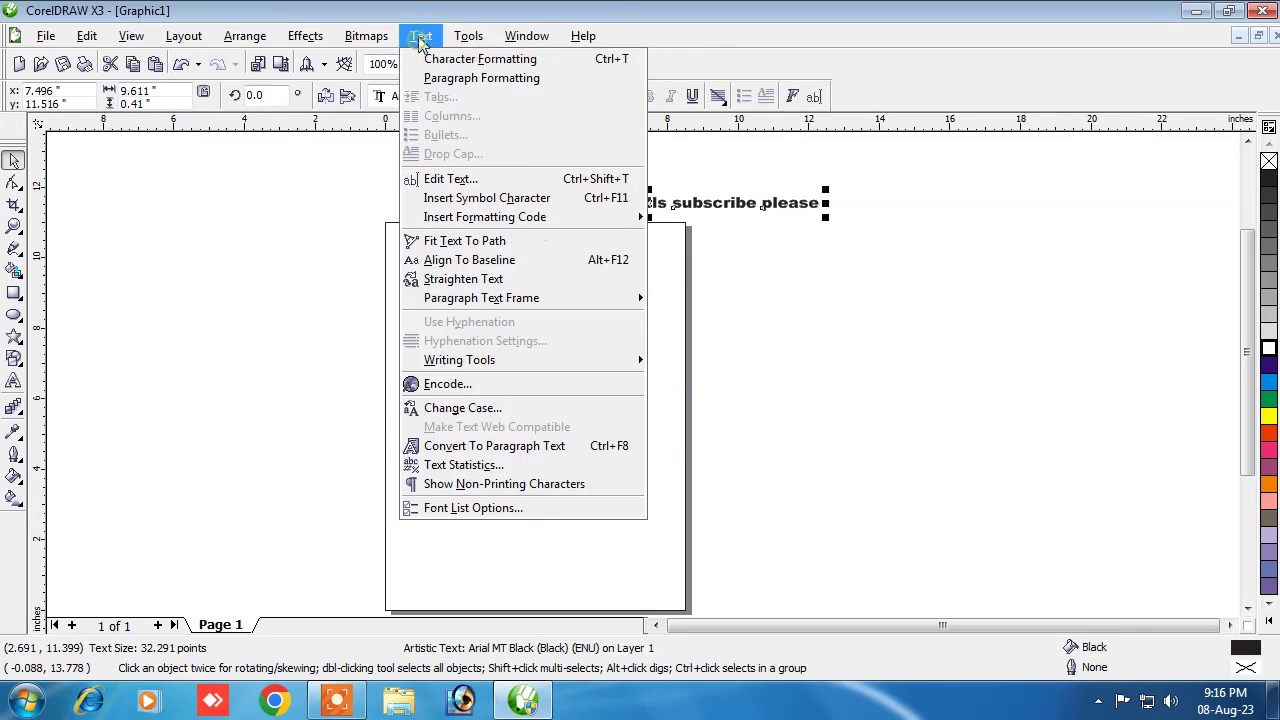
pyautogui.click(459, 244)
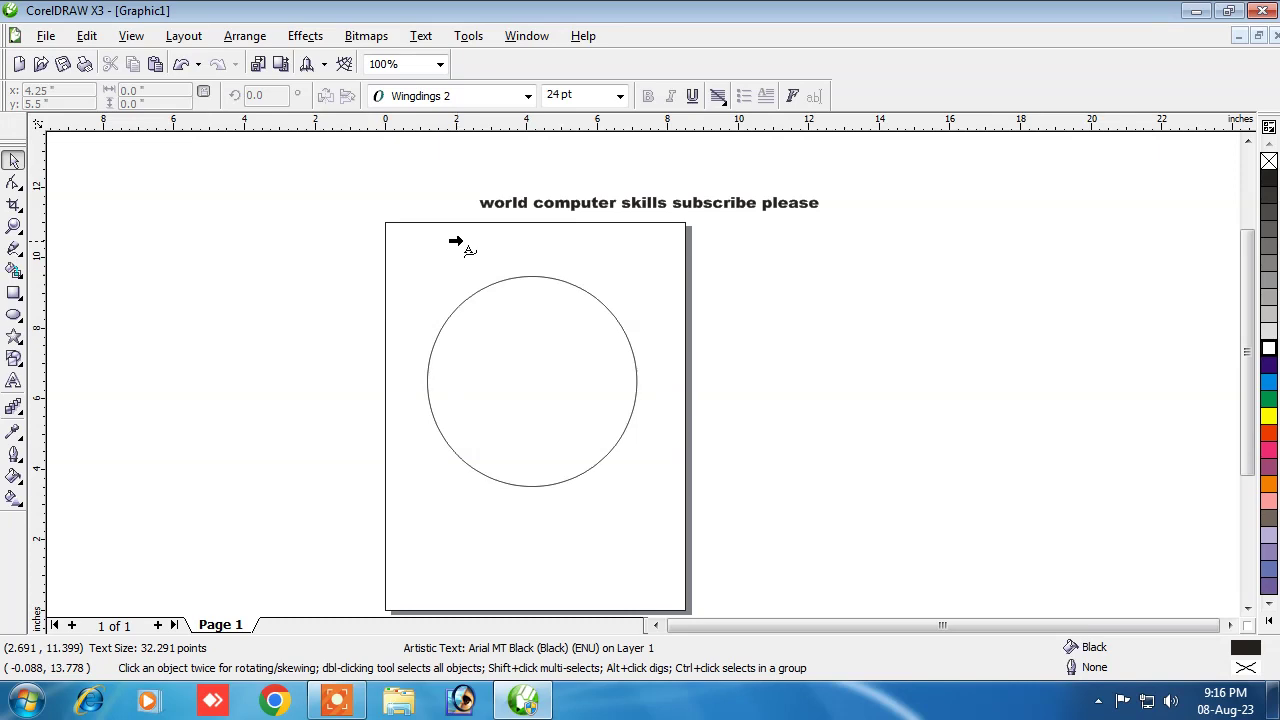
pyautogui.click(485, 285)
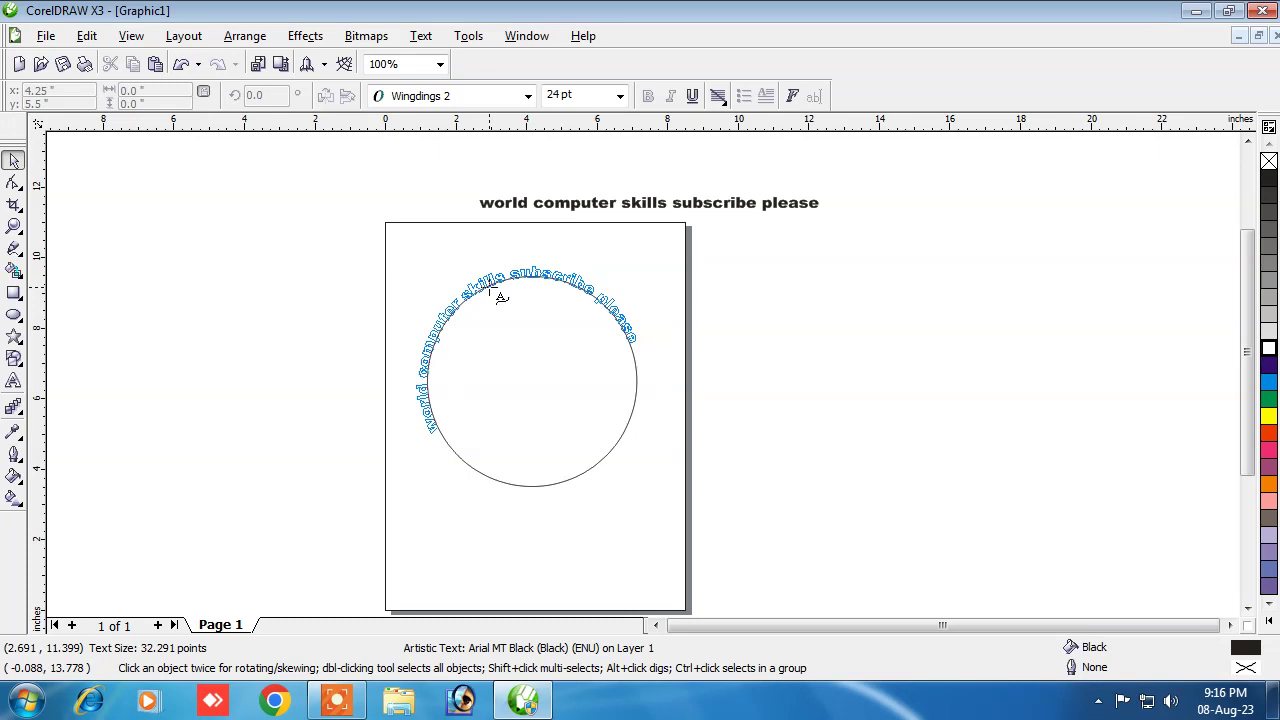
pyautogui.moveTo(492, 291); pyautogui.dragTo(507, 316)
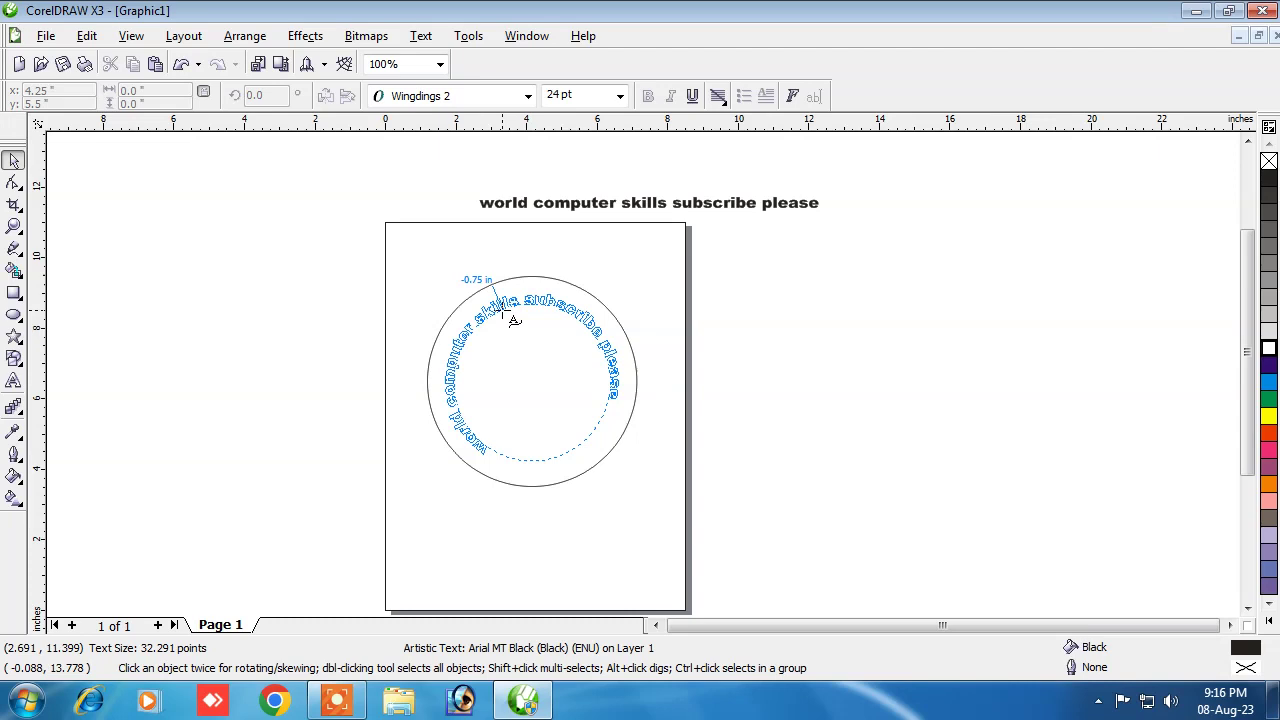
pyautogui.moveTo(513, 318); pyautogui.dragTo(549, 314)
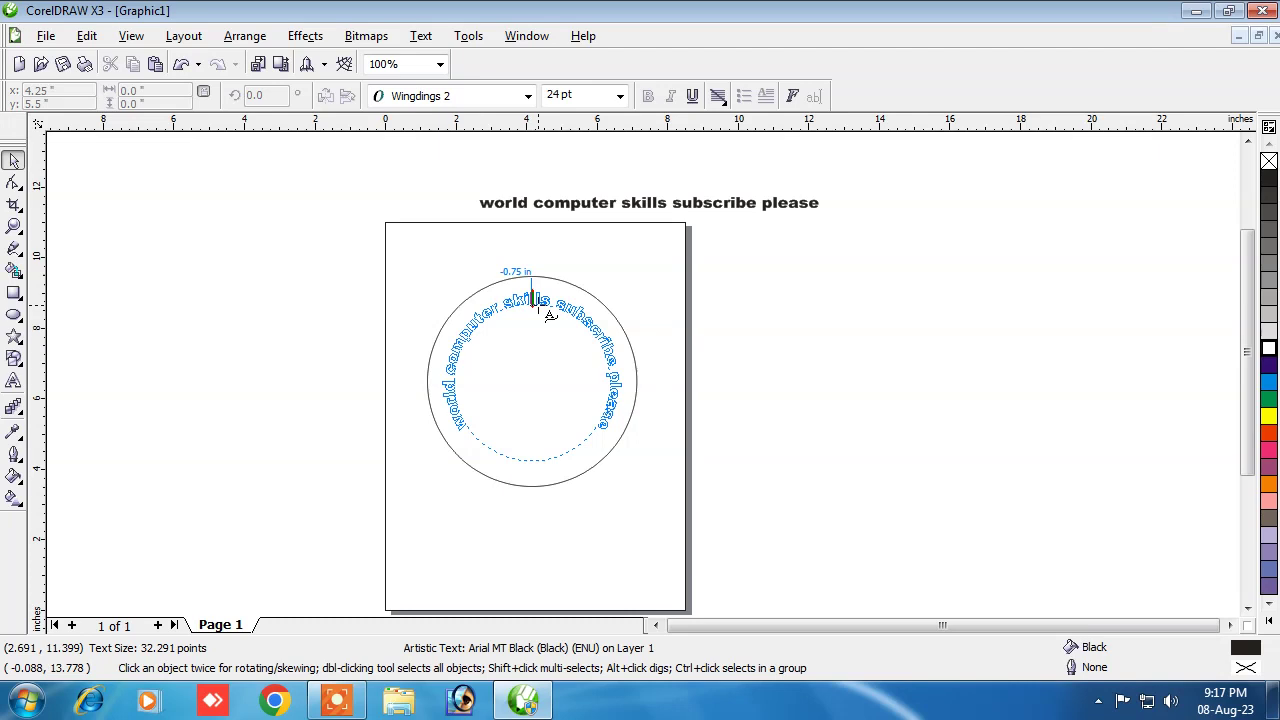
pyautogui.moveTo(549, 314)
pyautogui.mouseDown()
pyautogui.moveTo(549, 299)
pyautogui.moveTo(539, 304)
pyautogui.mouseUp()
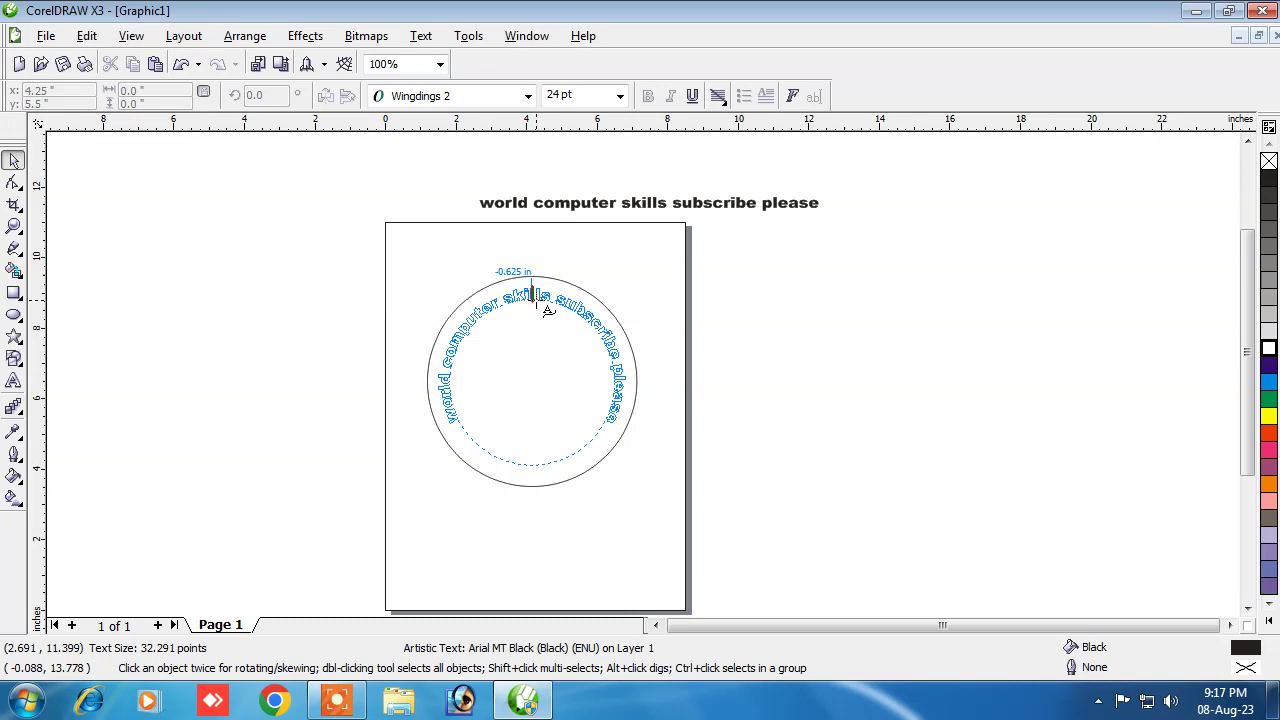
pyautogui.moveTo(548, 309); pyautogui.dragTo(540, 303)
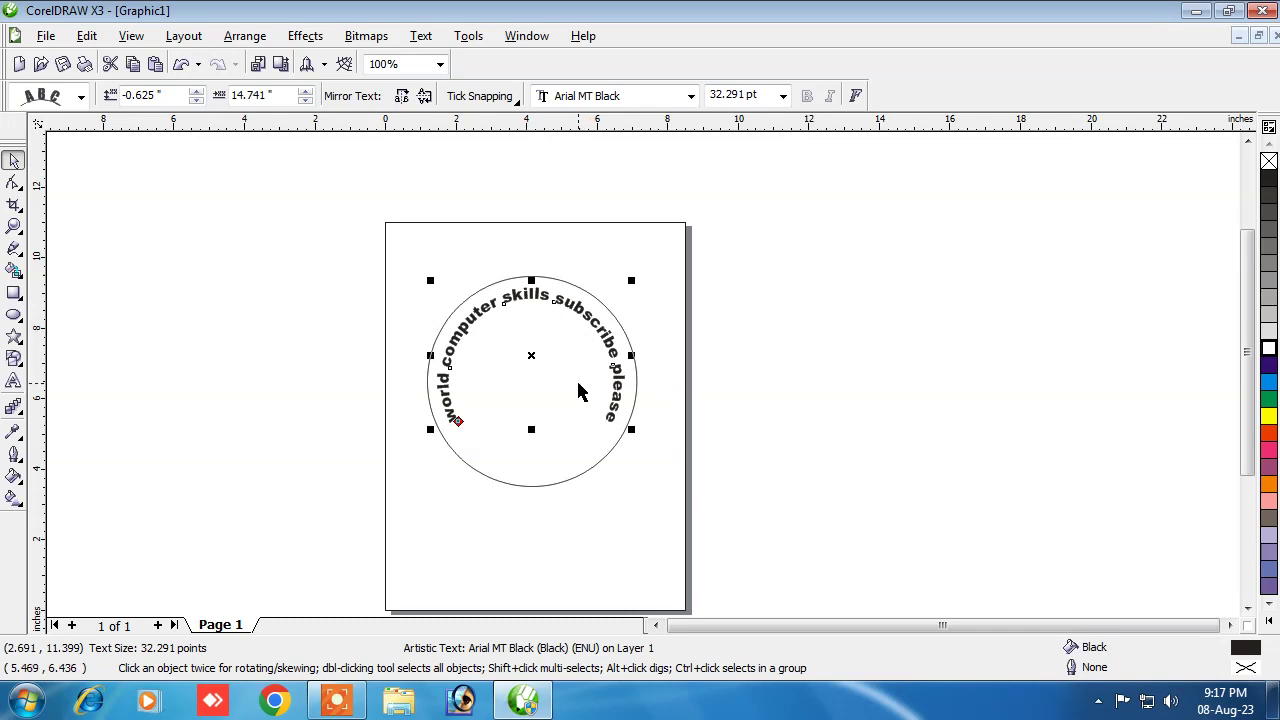
pyautogui.click(460, 180)
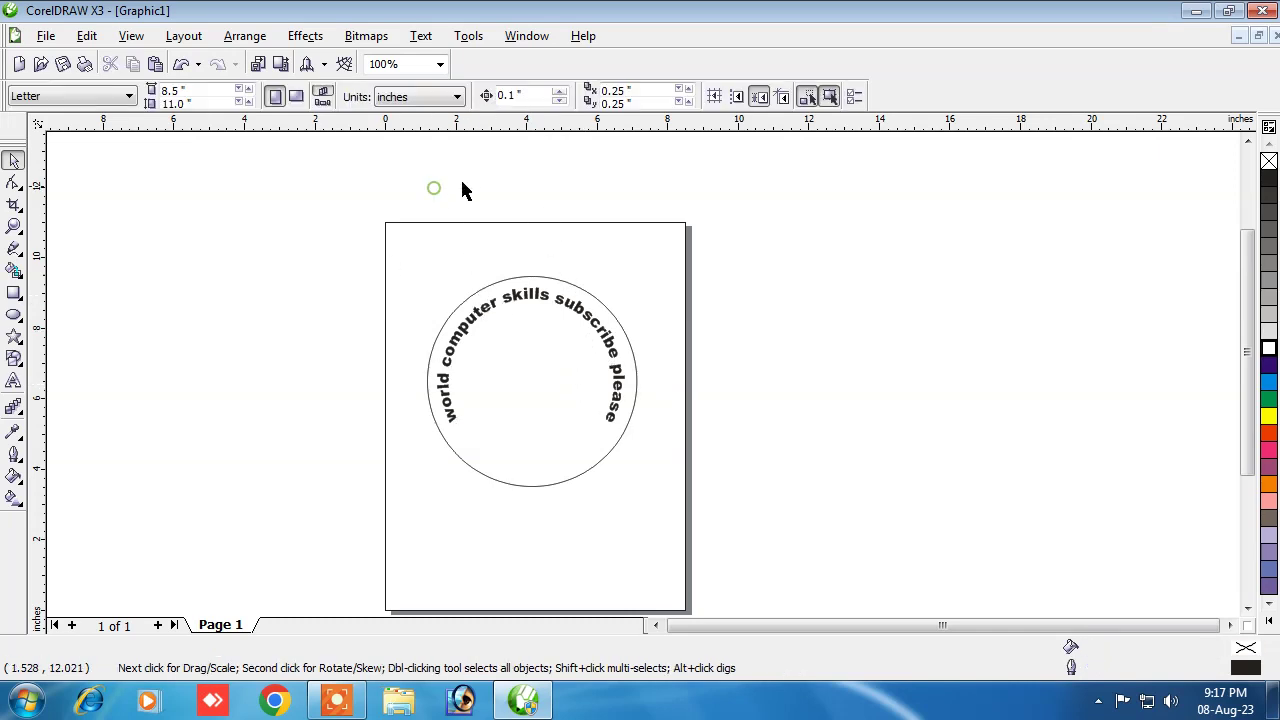
pyautogui.click(479, 289)
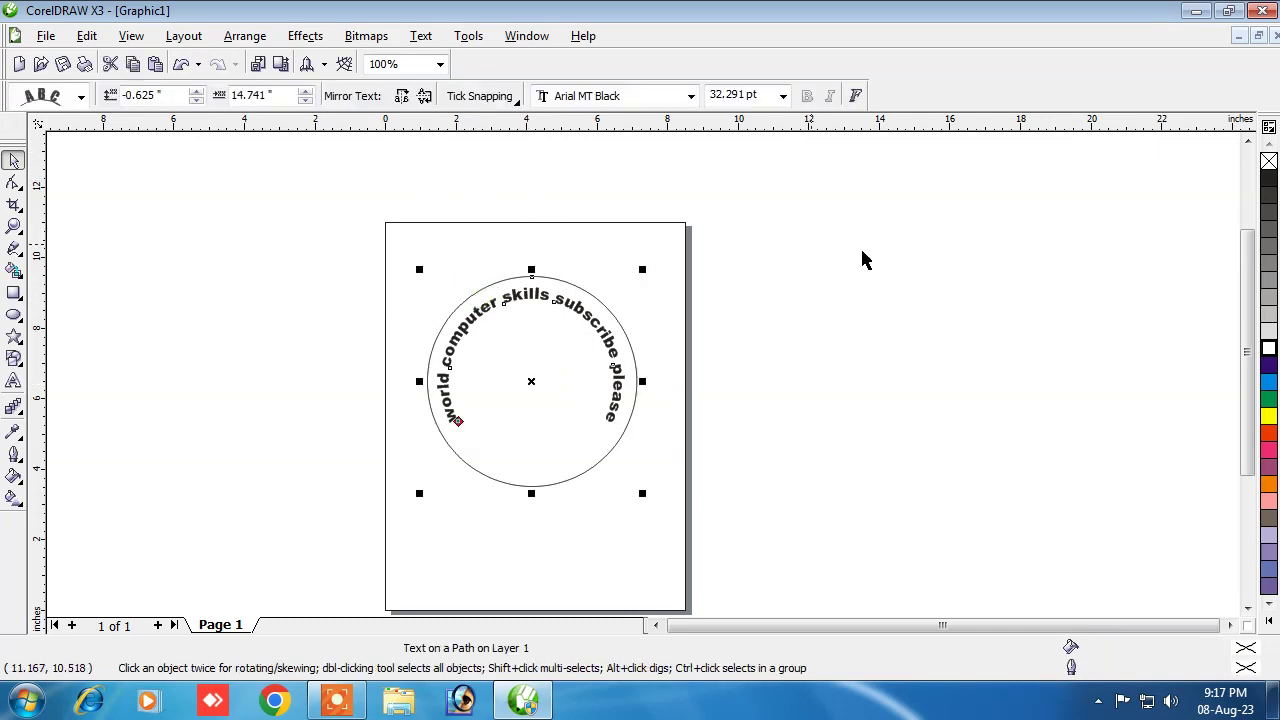
pyautogui.click(517, 204)
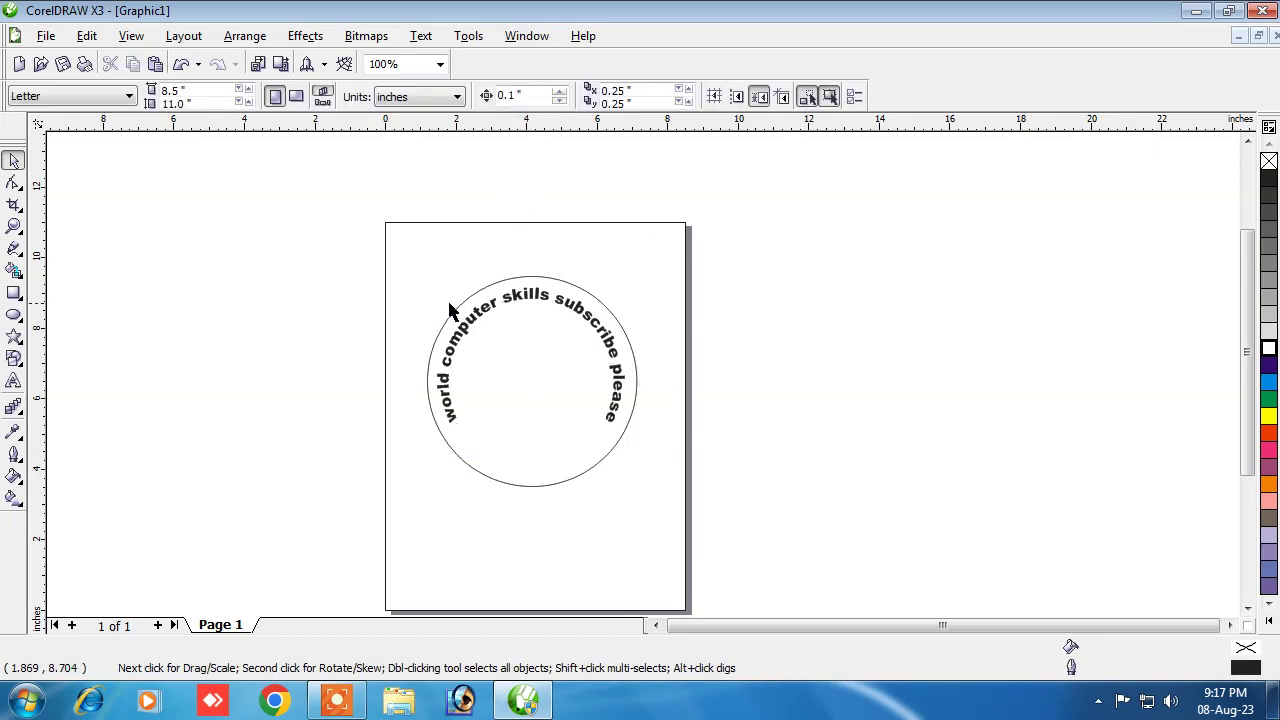
# Step: Try the second and last text orientation presets on the curved text and return it to the first preset
pyautogui.click(508, 296)
pyautogui.click(81, 96)
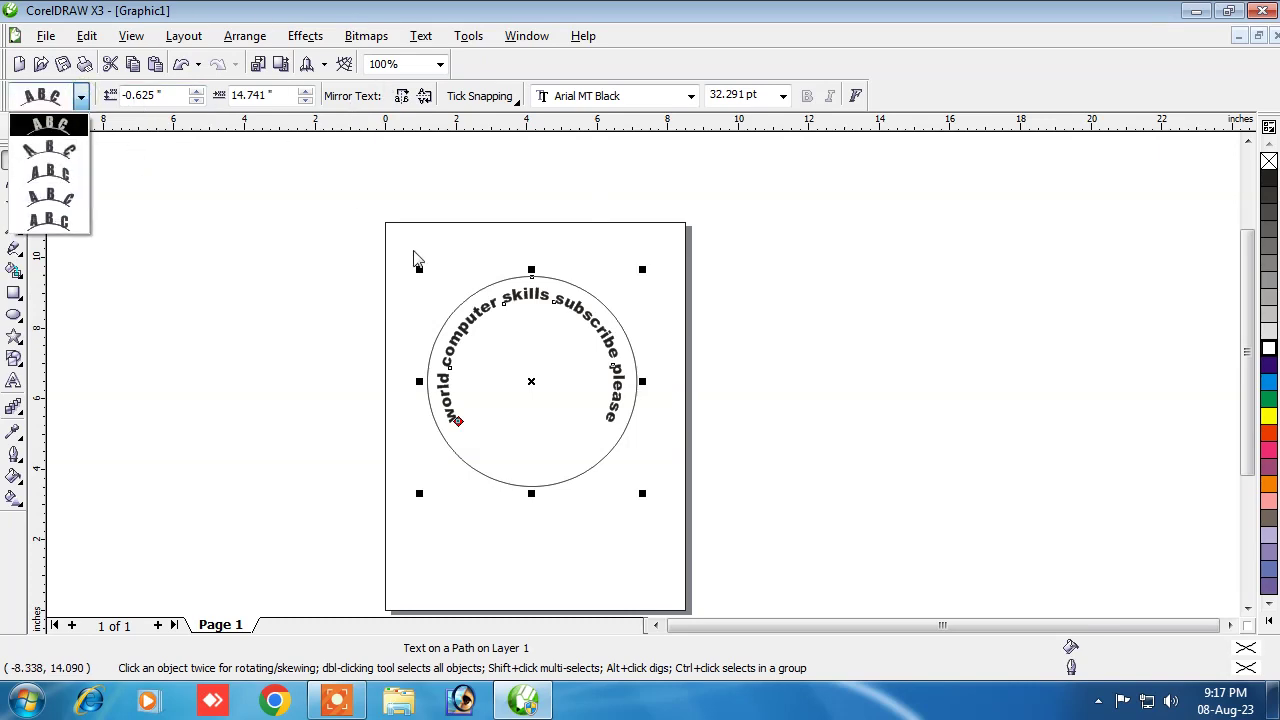
pyautogui.click(216, 152)
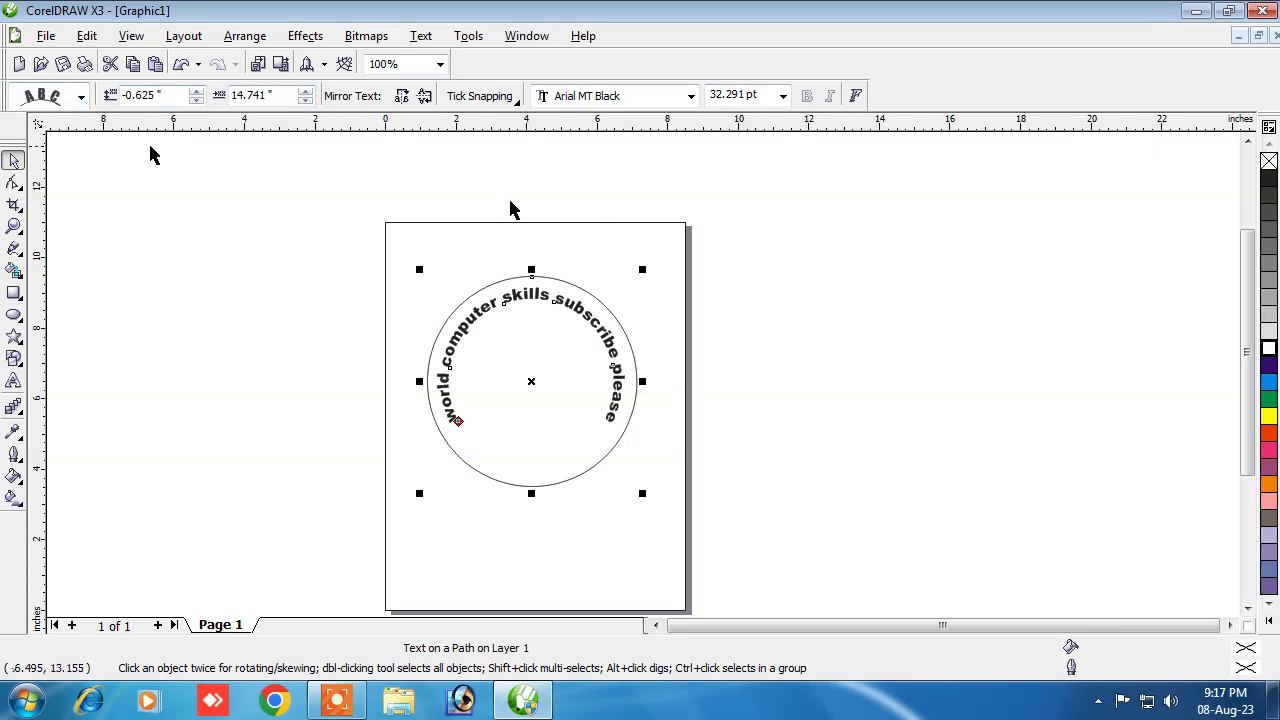
pyautogui.click(81, 96)
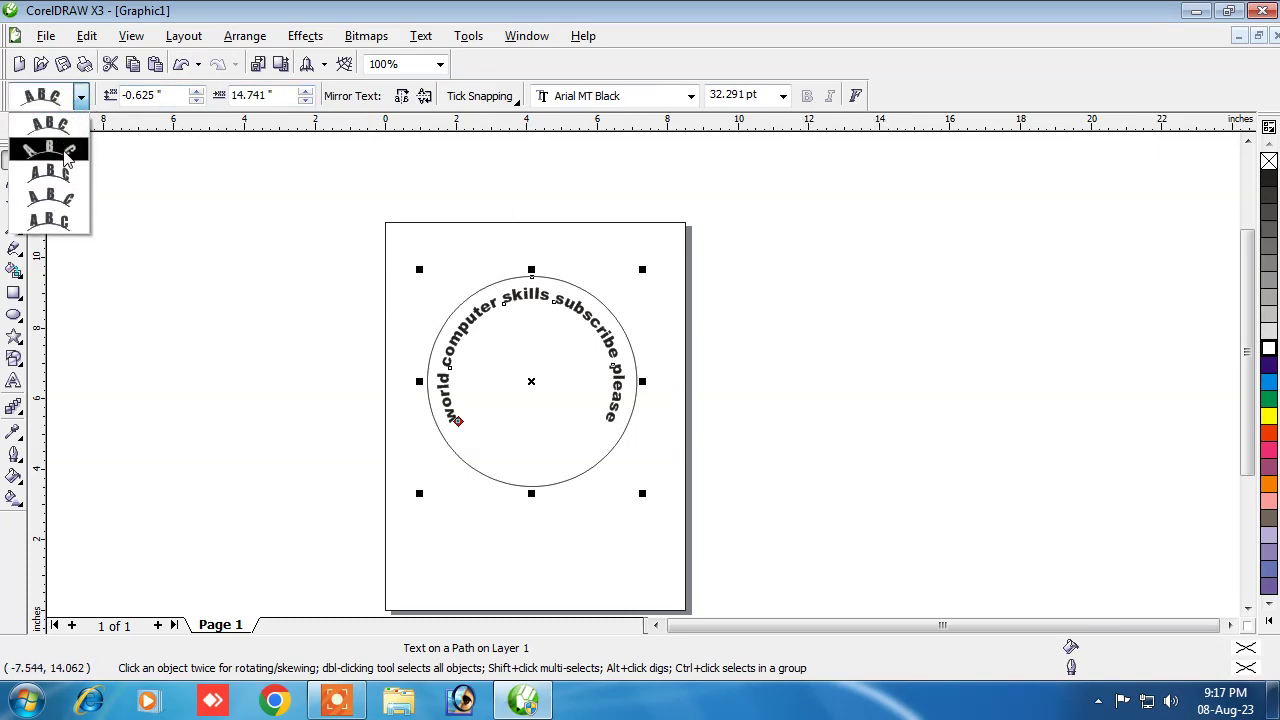
pyautogui.click(65, 150)
pyautogui.click(81, 96)
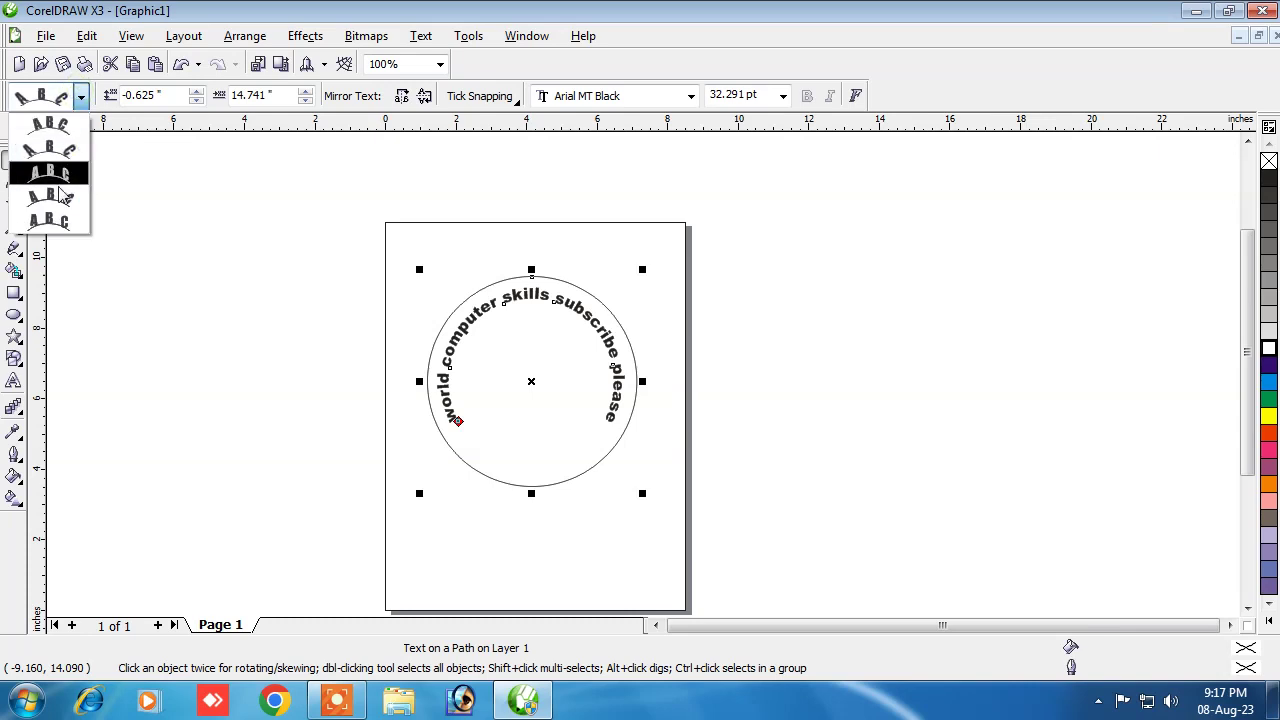
pyautogui.click(60, 220)
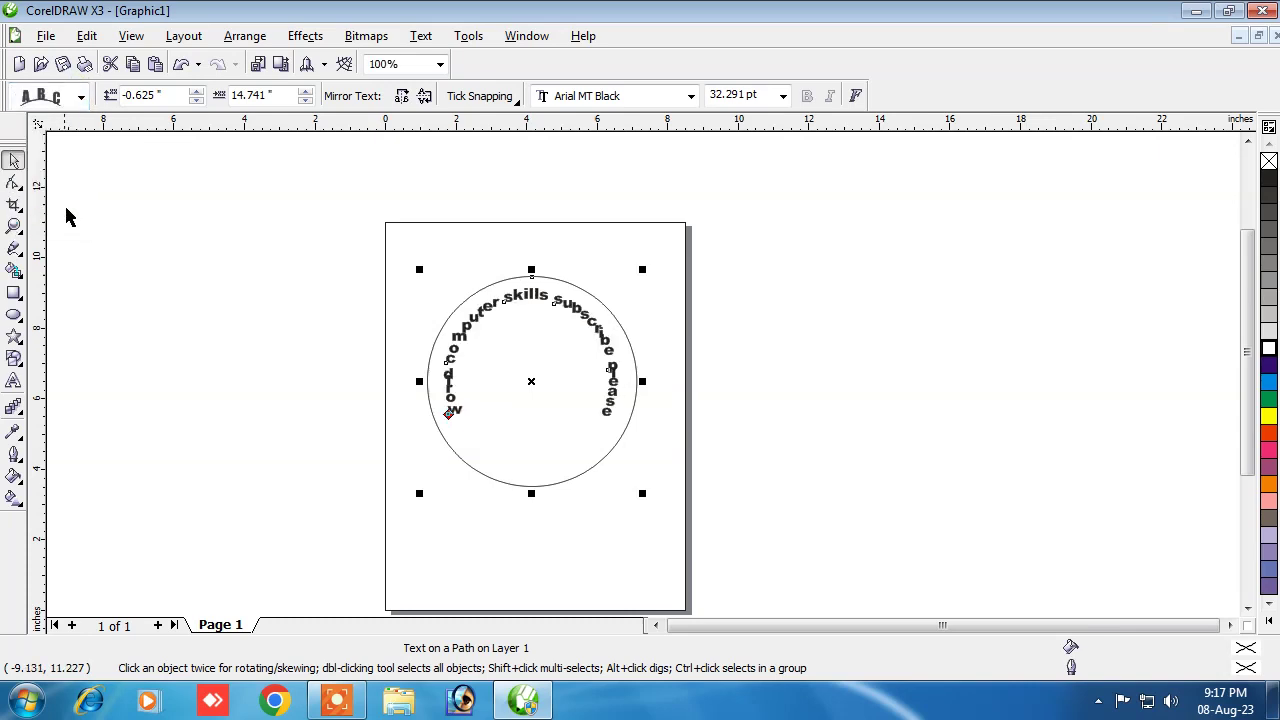
pyautogui.click(81, 96)
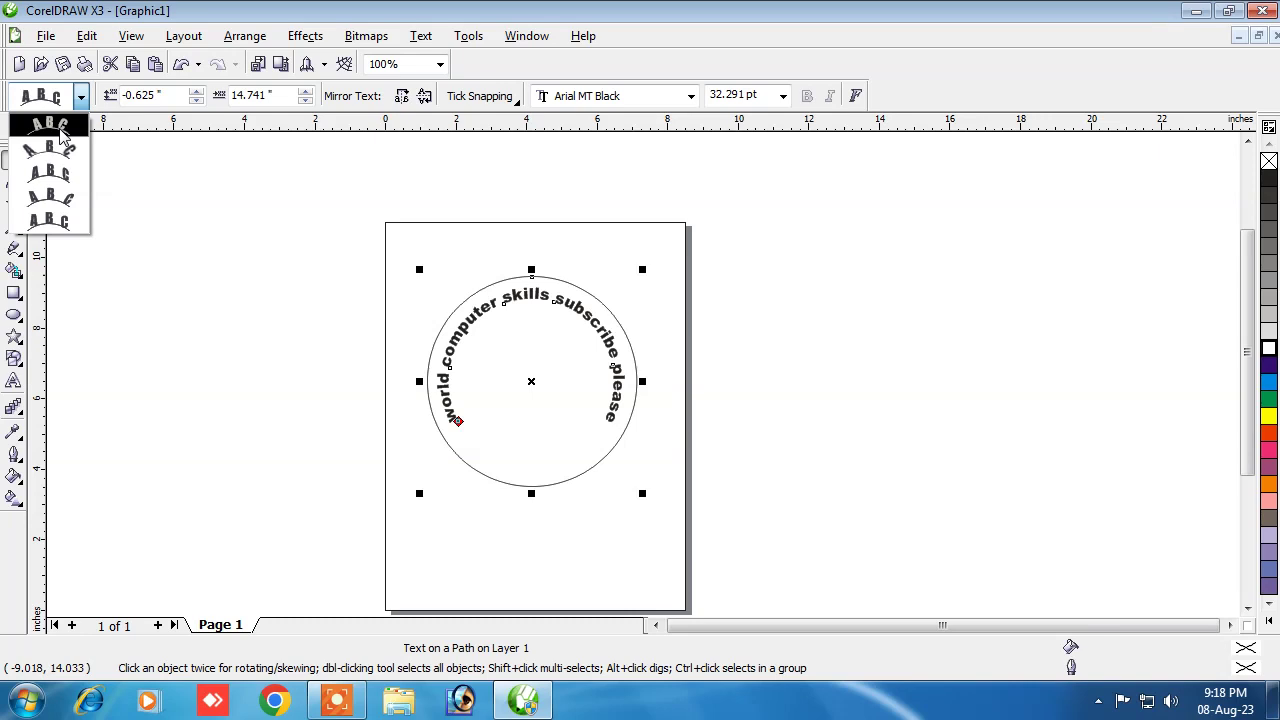
pyautogui.click(57, 124)
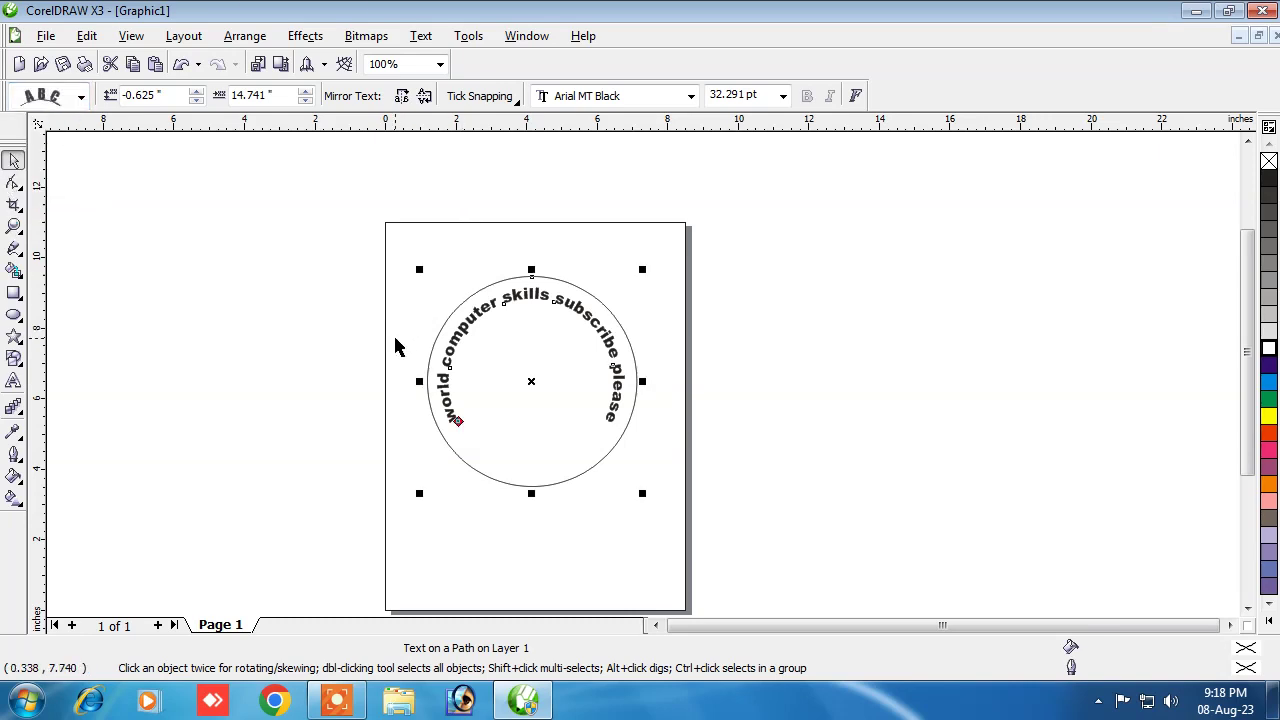
# Step: Try mirroring the curved text horizontally and vertically, reversing each mirror again
pyautogui.click(402, 97)
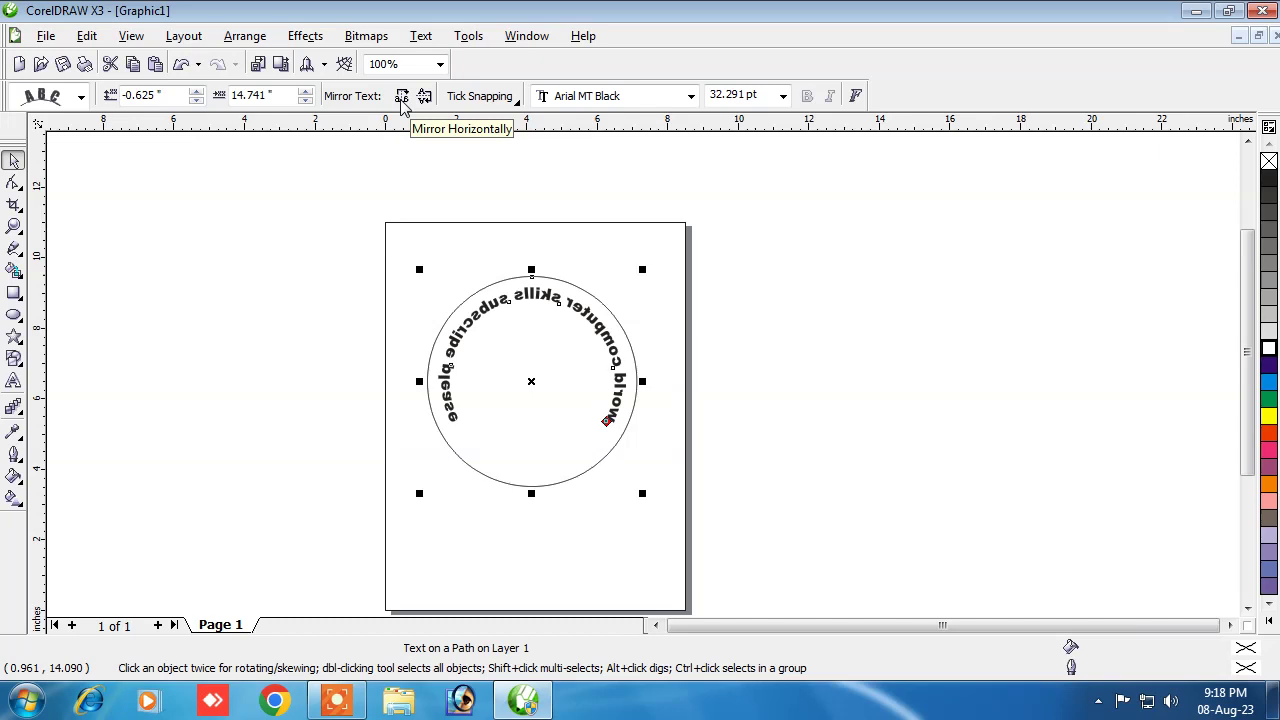
pyautogui.click(401, 97)
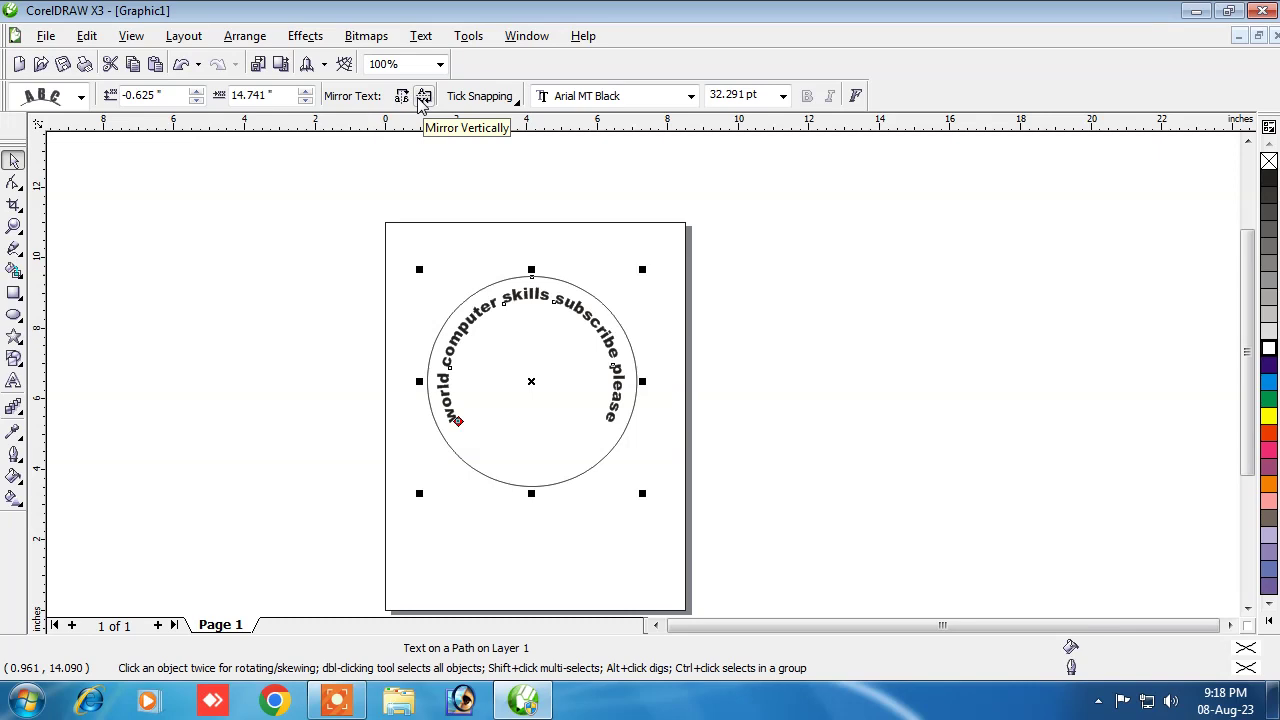
pyautogui.click(423, 98)
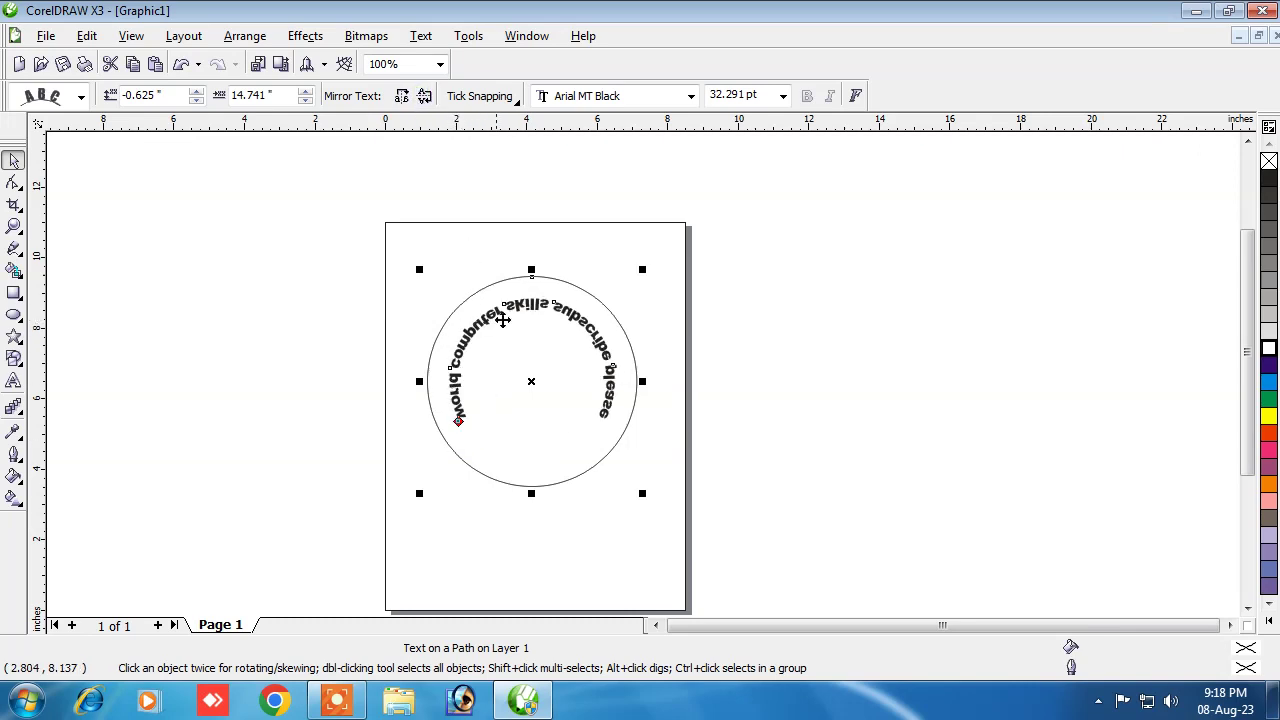
pyautogui.click(425, 98)
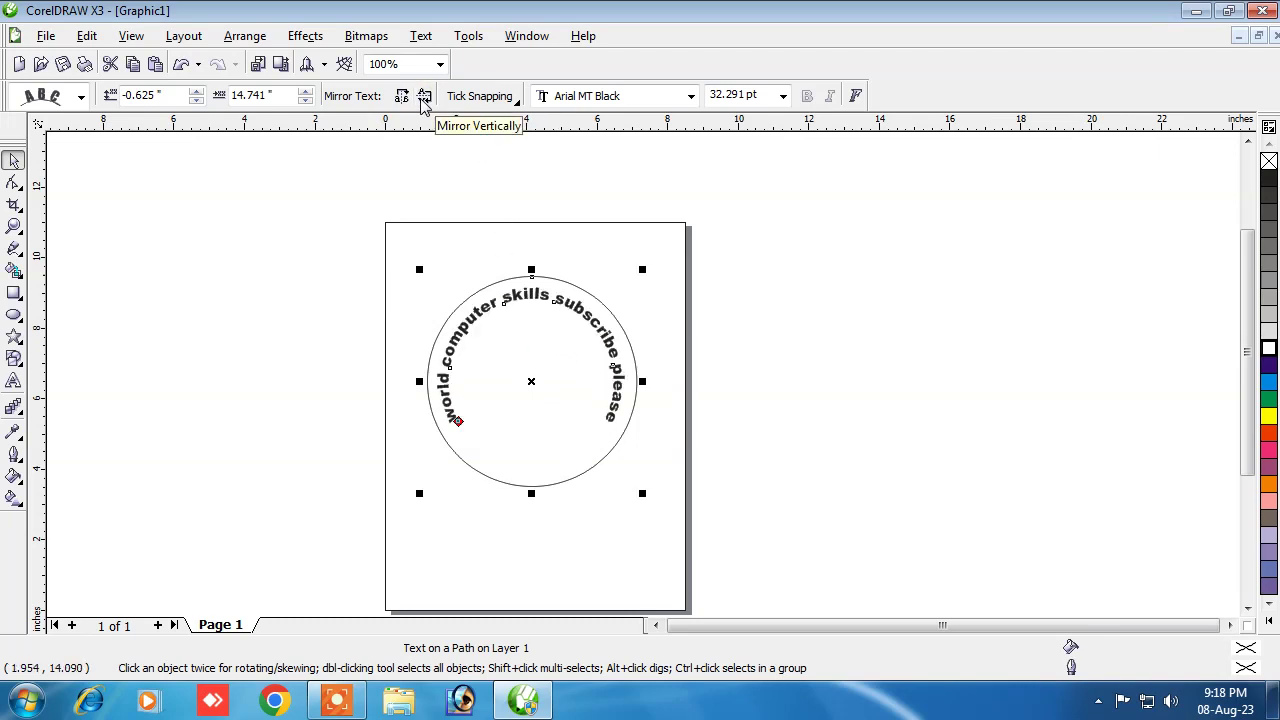
# Step: Mirror the curved text both horizontally and vertically, and move it along the lower inside of the circle at an offset of -0.875 inches
pyautogui.click(402, 98)
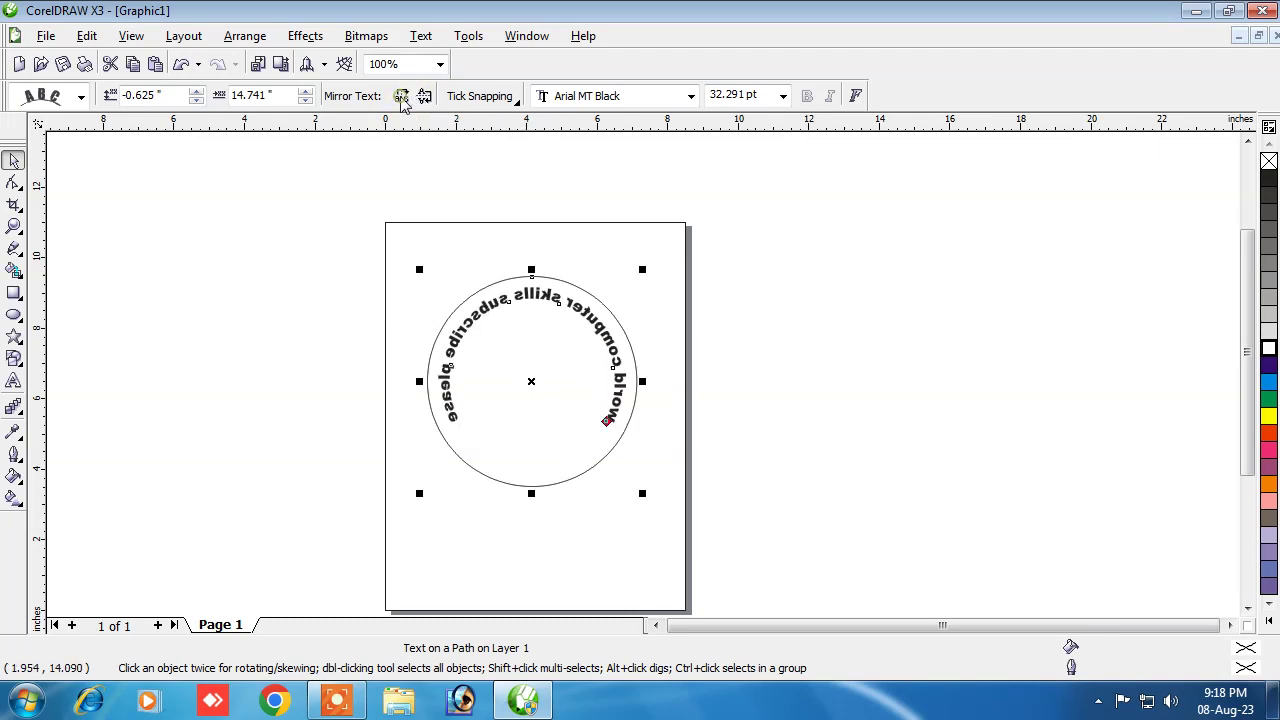
pyautogui.click(425, 98)
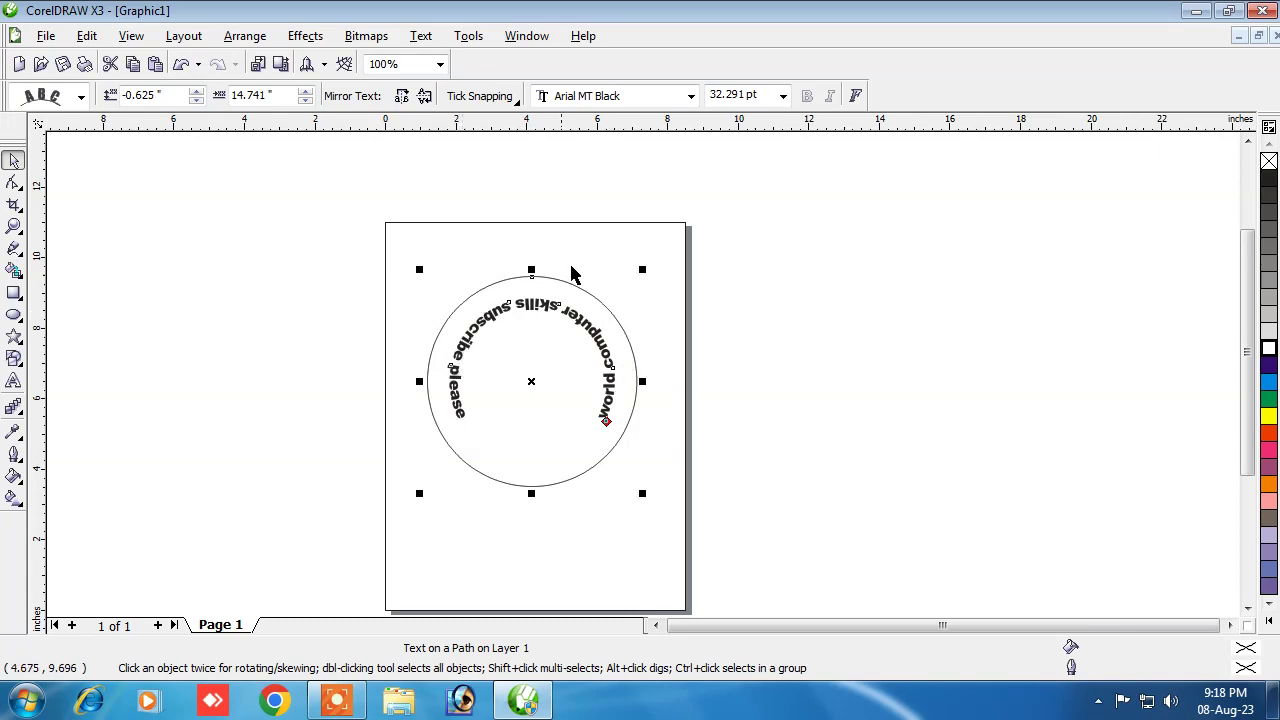
pyautogui.click(574, 316)
pyautogui.moveTo(574, 316); pyautogui.dragTo(553, 446)
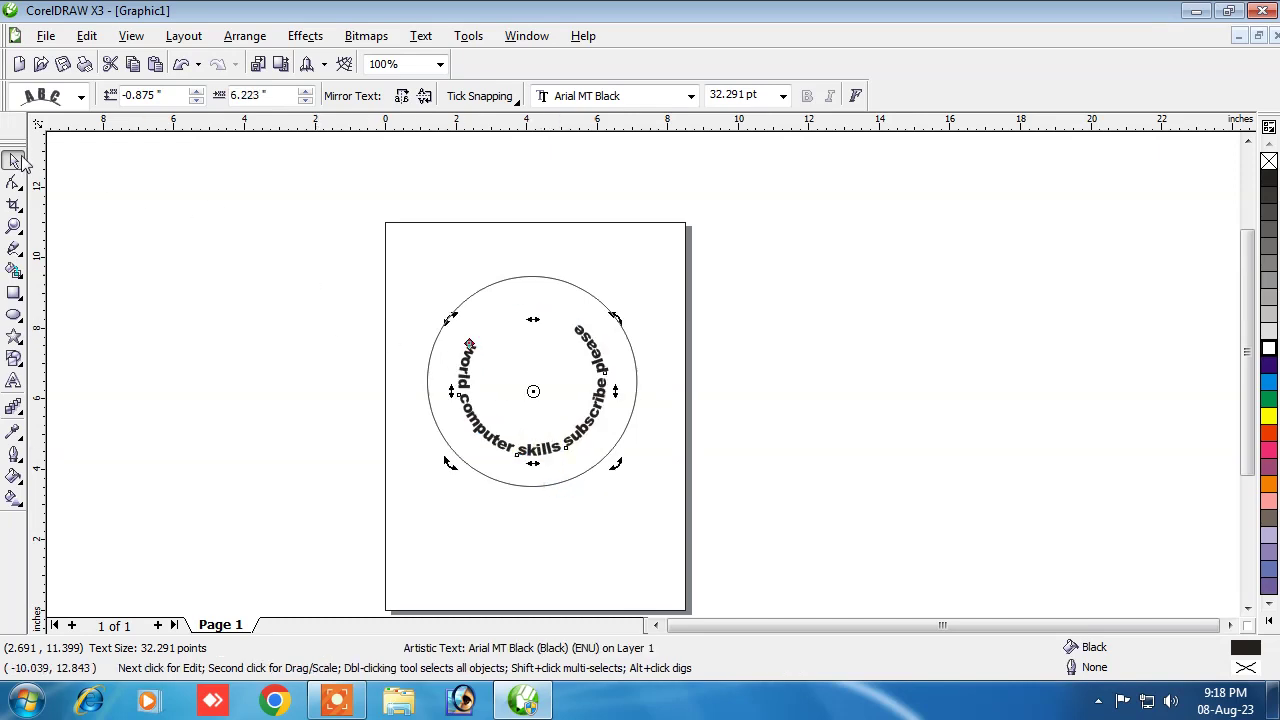
pyautogui.click(229, 238)
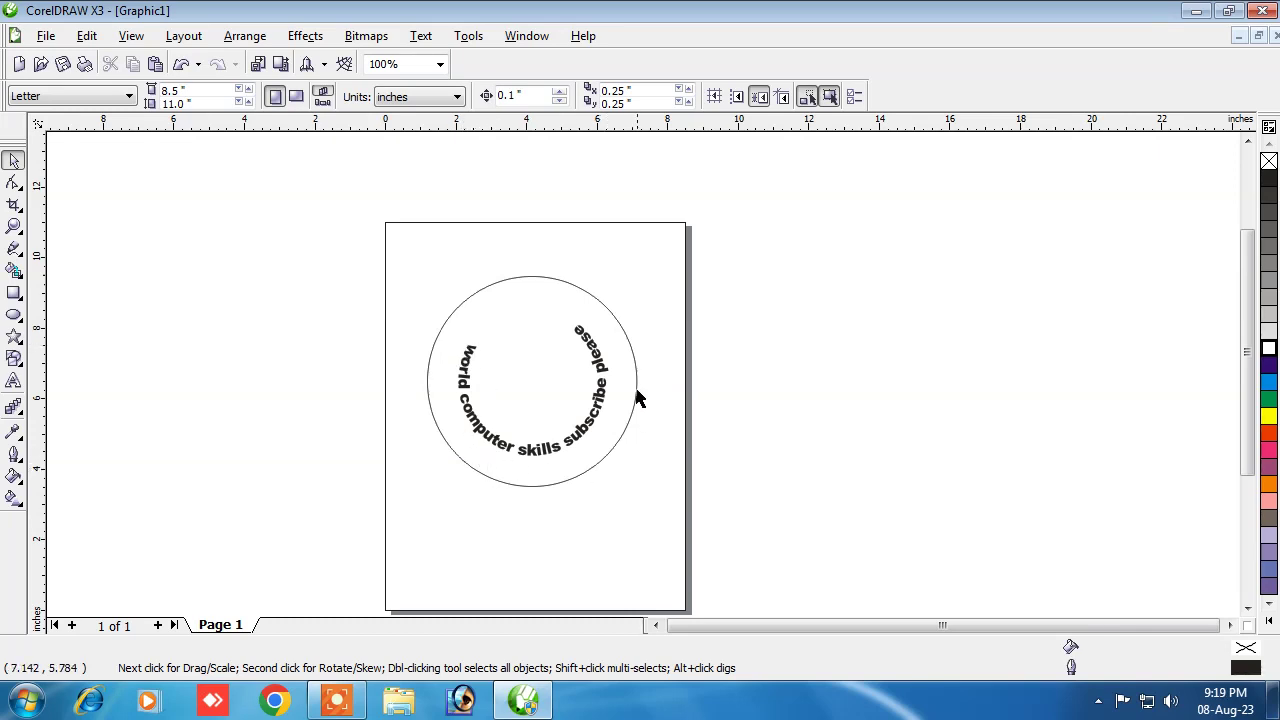
# Step: Move the text closer to the circle, centred along the lower inside at an offset of -0.375 inches, and deselect it
pyautogui.click(510, 443)
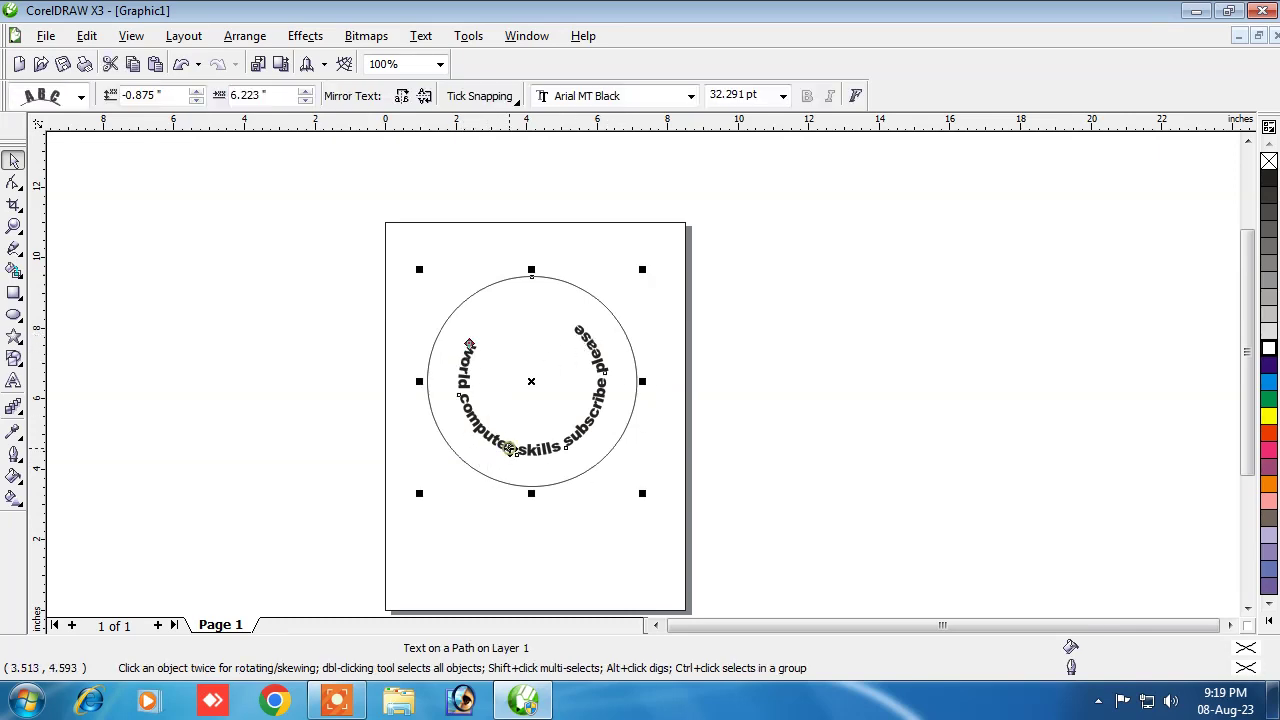
pyautogui.keyDown('ctrl'); pyautogui.click(508, 446); pyautogui.keyUp('ctrl')
pyautogui.moveTo(508, 447); pyautogui.dragTo(508, 471)
pyautogui.click(441, 460)
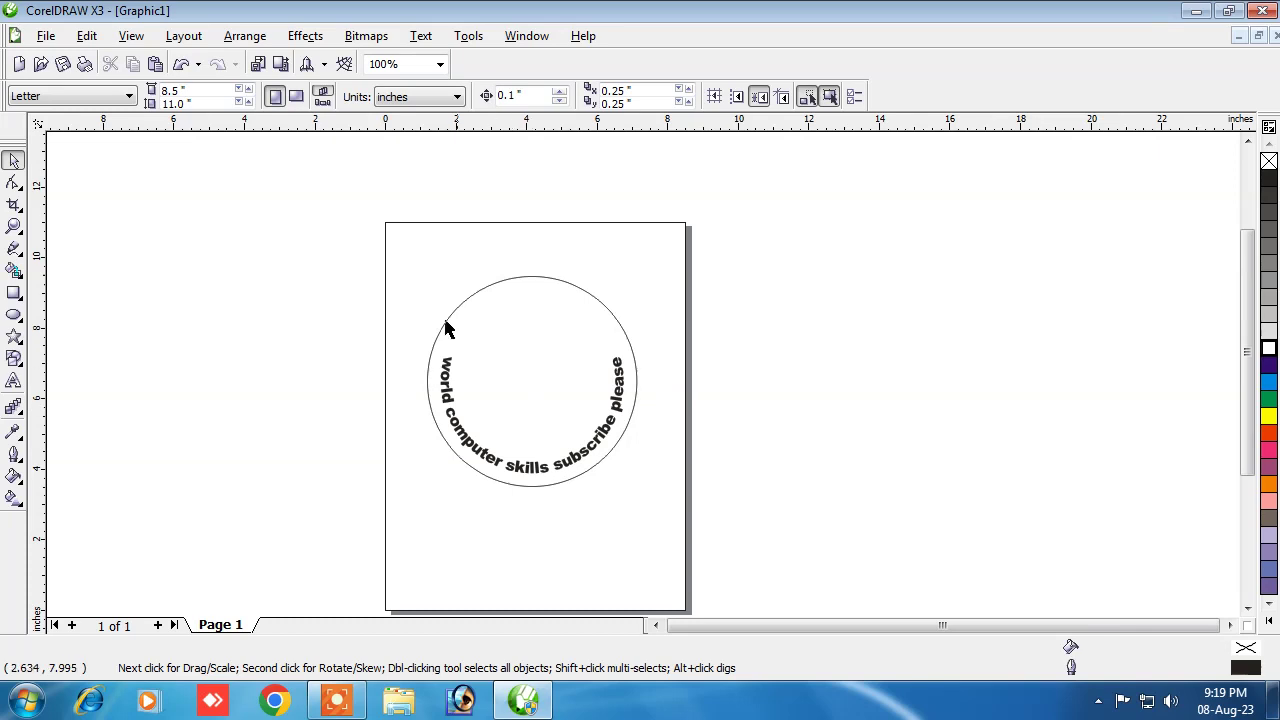
# Step: Group the circle with its curved text and move the group off the page to its lower right
pyautogui.click(459, 387)
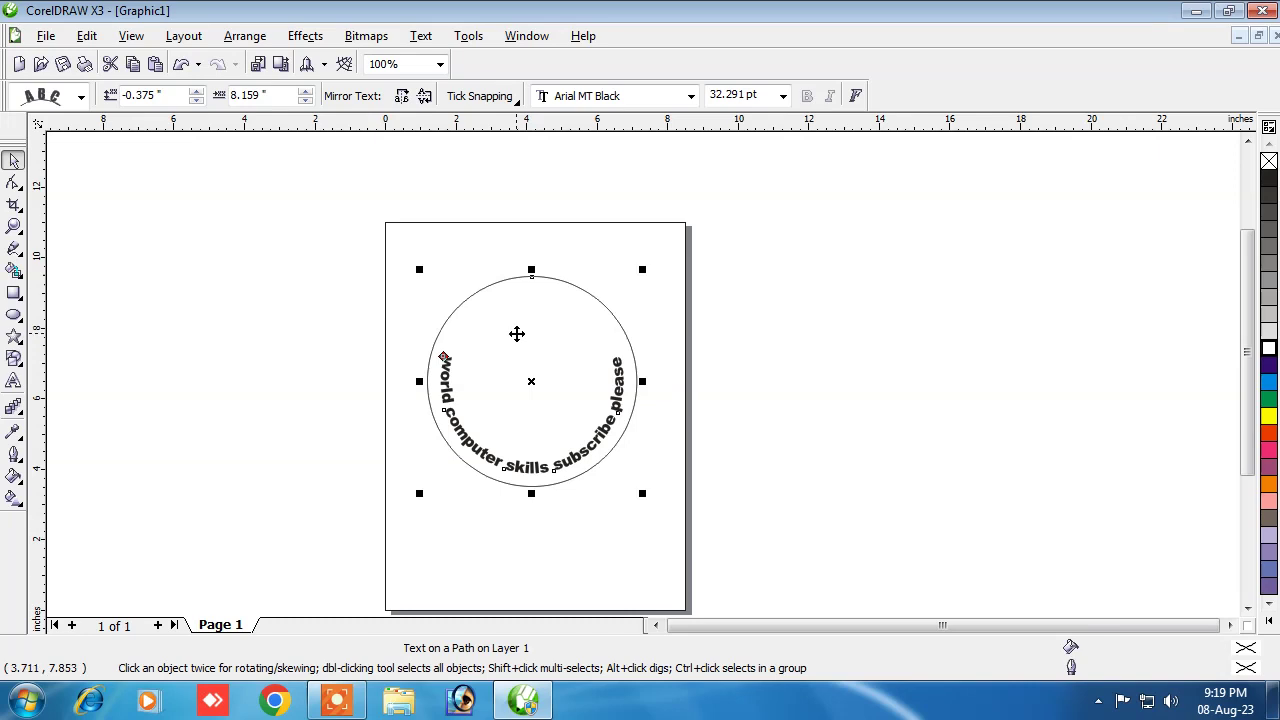
pyautogui.click(364, 298)
pyautogui.moveTo(389, 245); pyautogui.dragTo(708, 511)
pyautogui.click(245, 36)
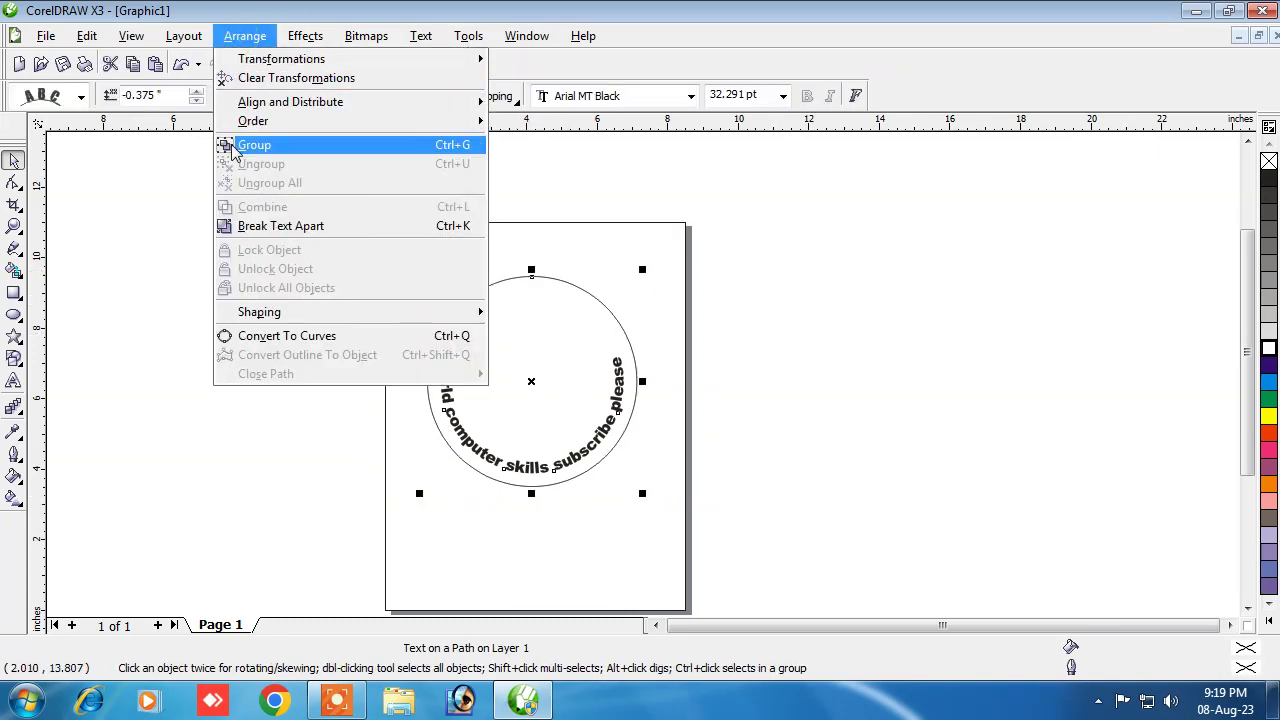
pyautogui.click(254, 145)
pyautogui.moveTo(517, 343); pyautogui.dragTo(937, 373)
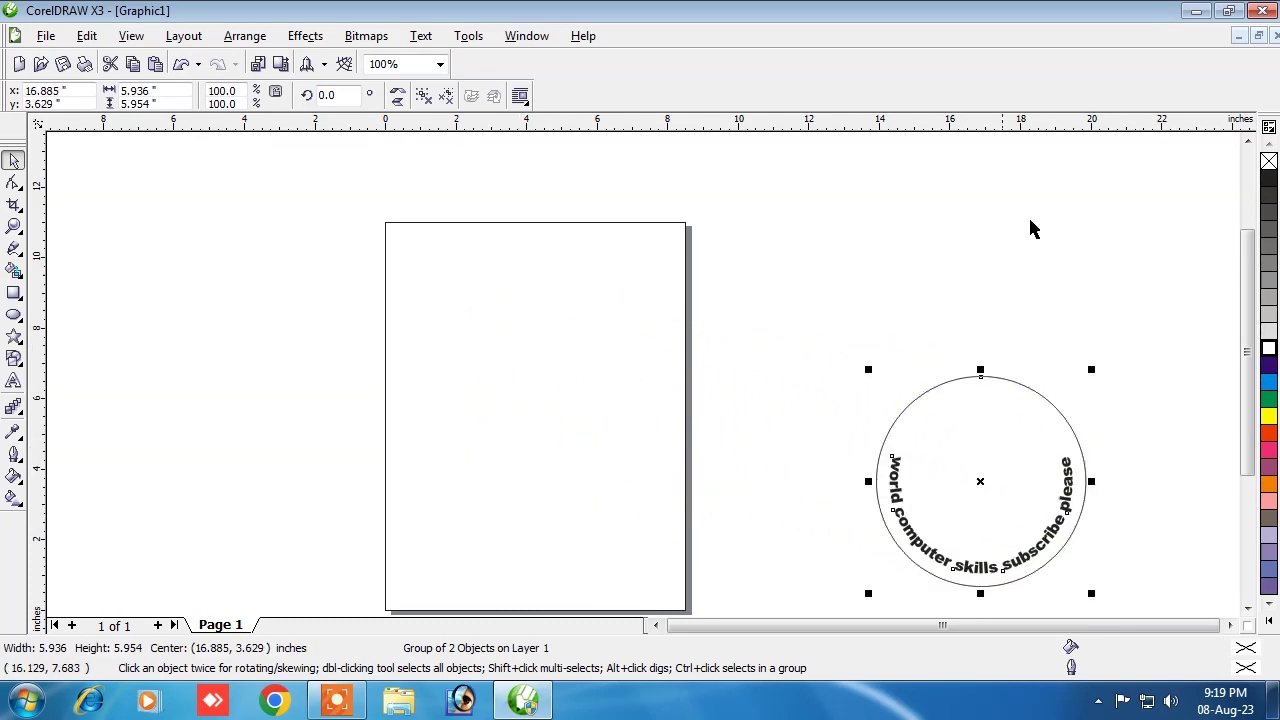
# Step: Draw a freehand wavy curve about 25.1 inches wide and 4.6 inches high across the page
pyautogui.click(14, 249)
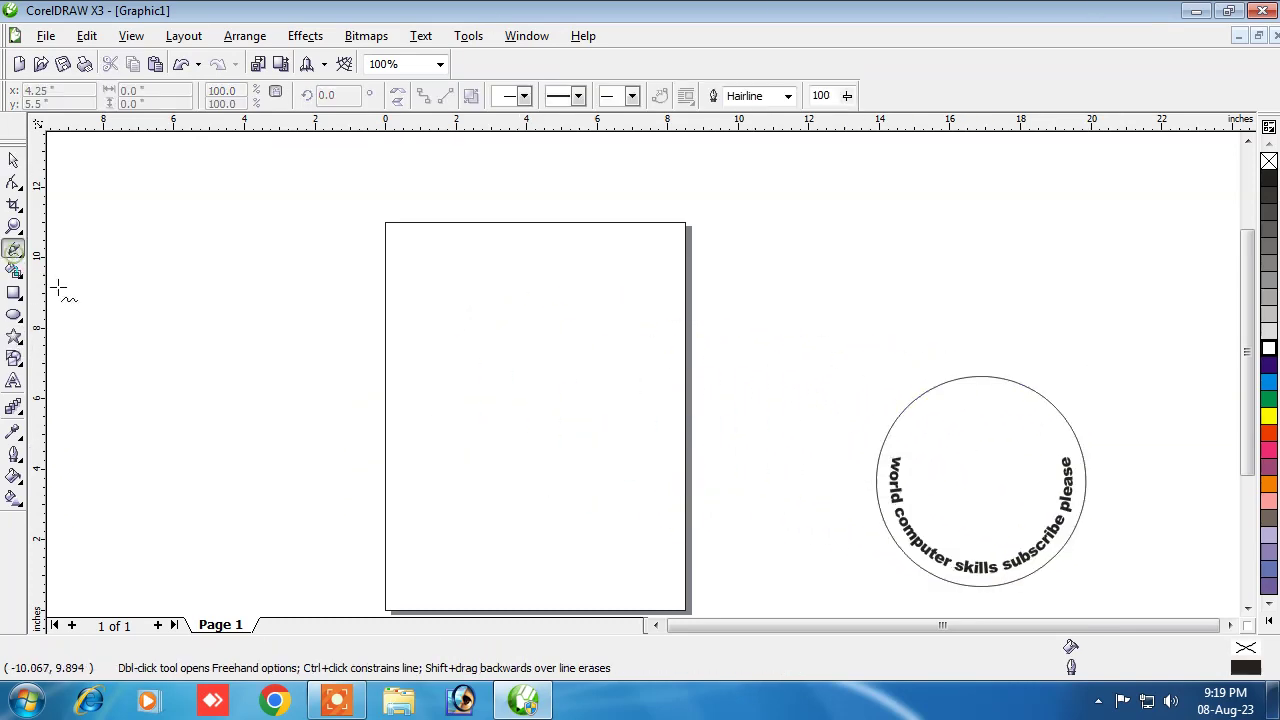
pyautogui.moveTo(133, 353)
pyautogui.mouseDown()
pyautogui.moveTo(162, 375)
pyautogui.moveTo(277, 405)
pyautogui.moveTo(410, 314)
pyautogui.moveTo(469, 297)
pyautogui.moveTo(714, 350)
pyautogui.moveTo(914, 258)
pyautogui.moveTo(1020, 248)
pyautogui.mouseUp()
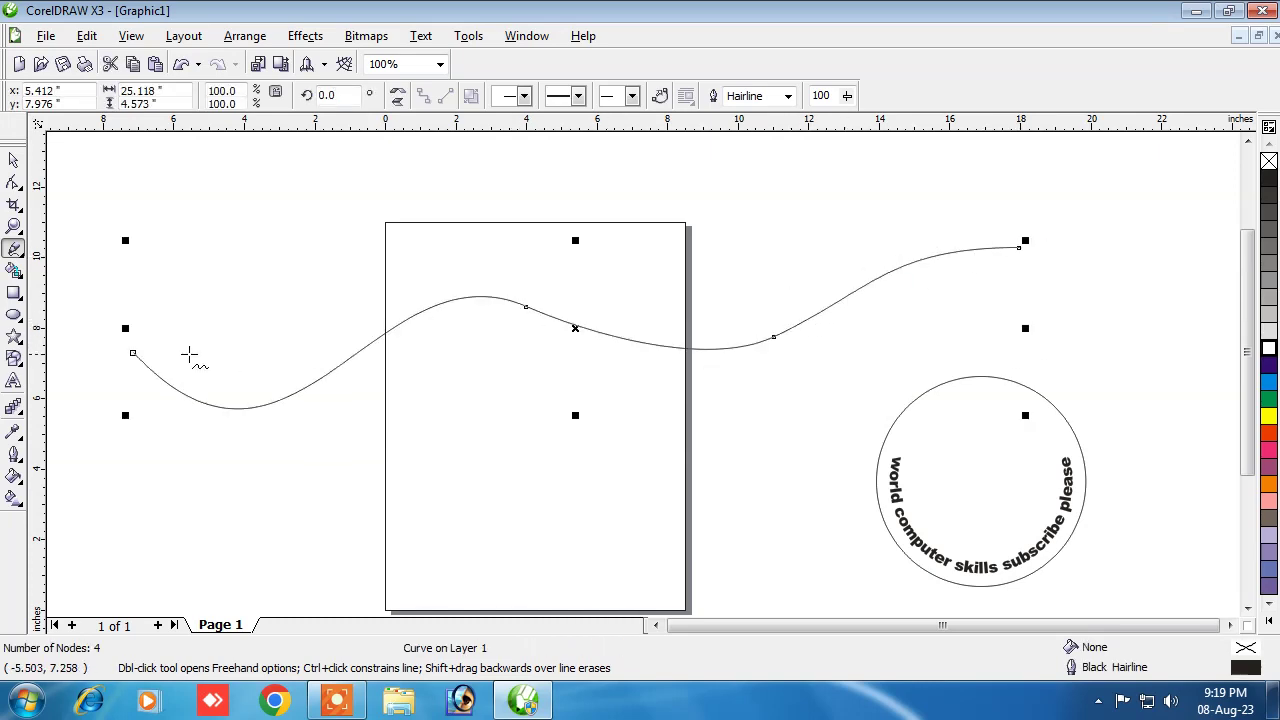
pyautogui.click(14, 160)
# Step: Set the default font for new text to Arial MT Black and accept the text attributes
pyautogui.click(14, 381)
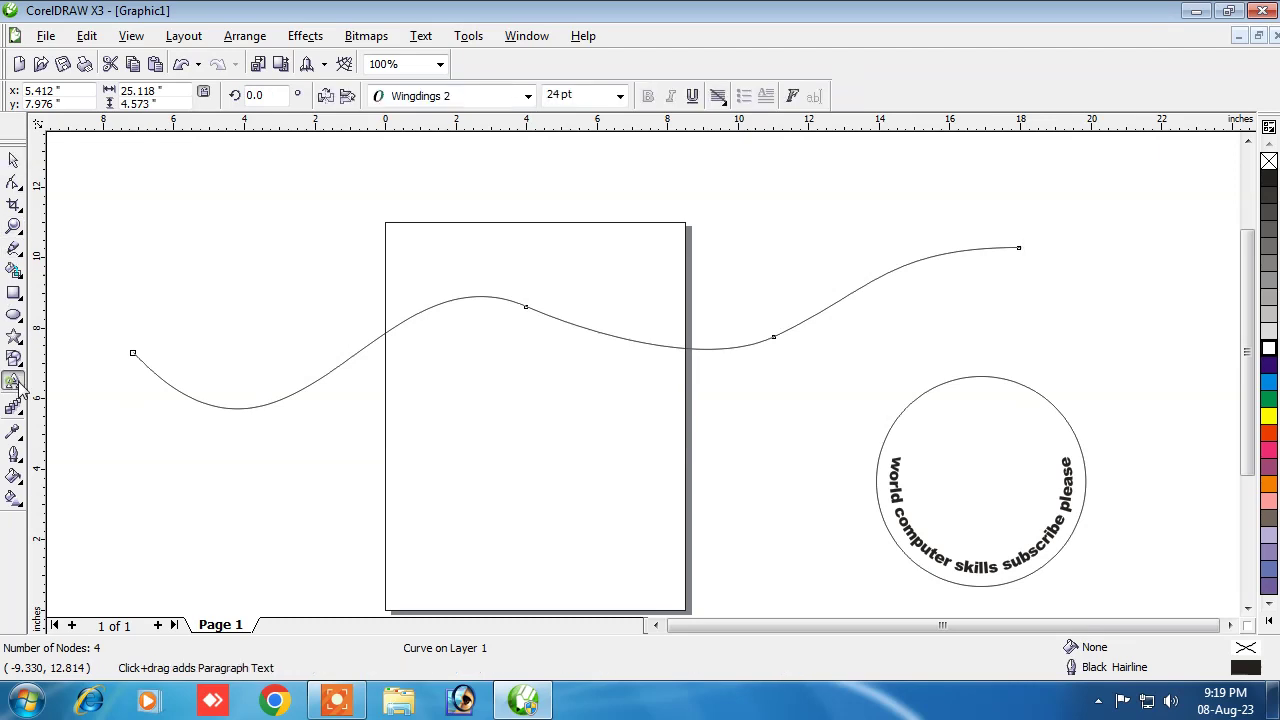
pyautogui.click(505, 96)
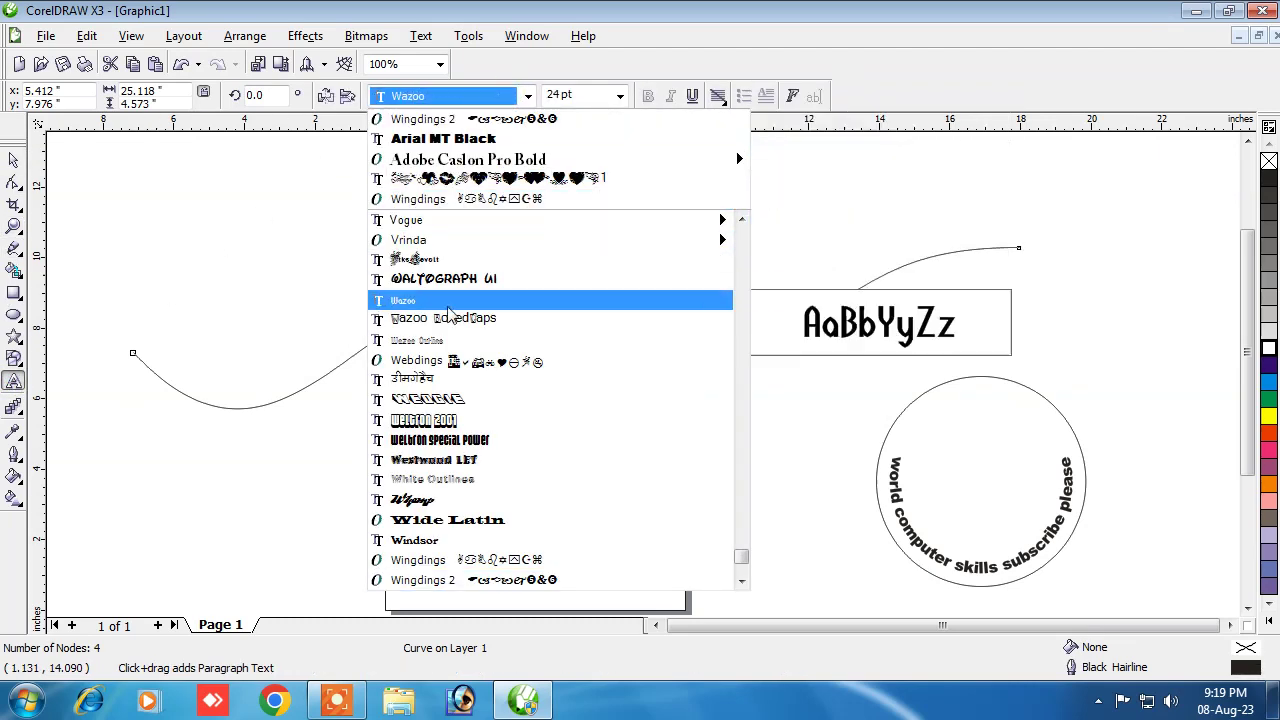
pyautogui.moveTo(675, 228)
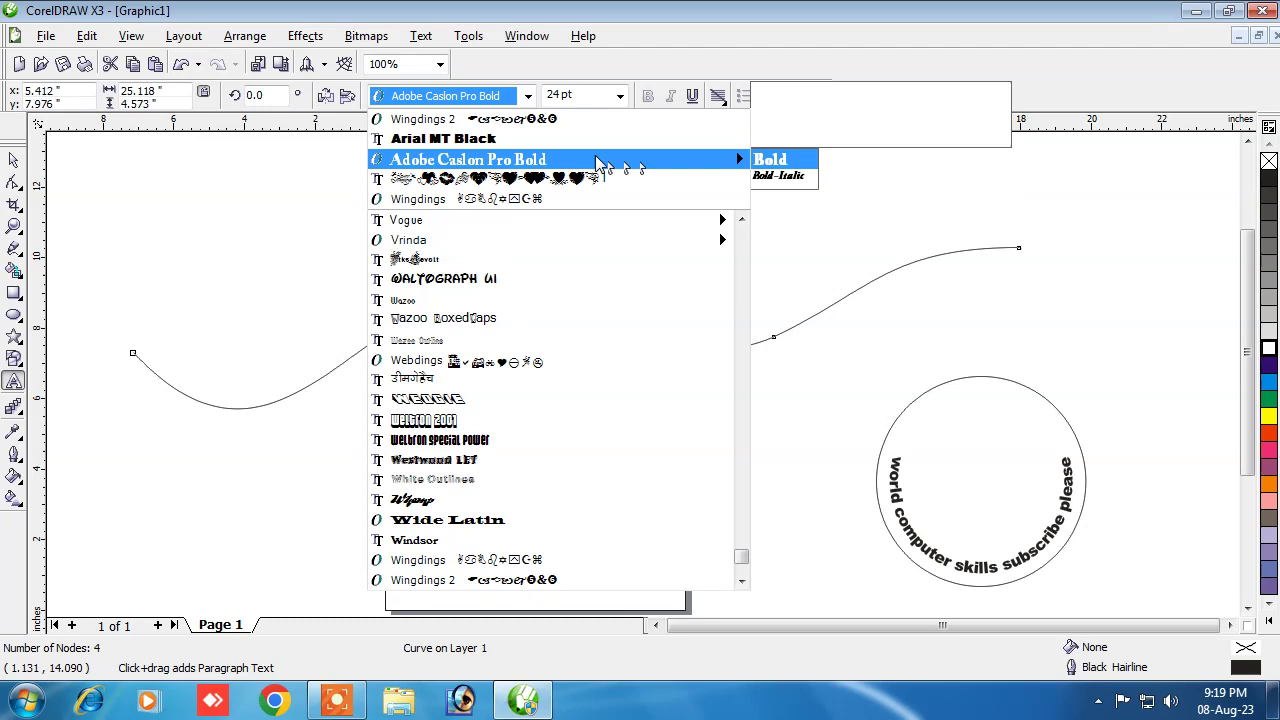
pyautogui.click(503, 140)
pyautogui.click(592, 434)
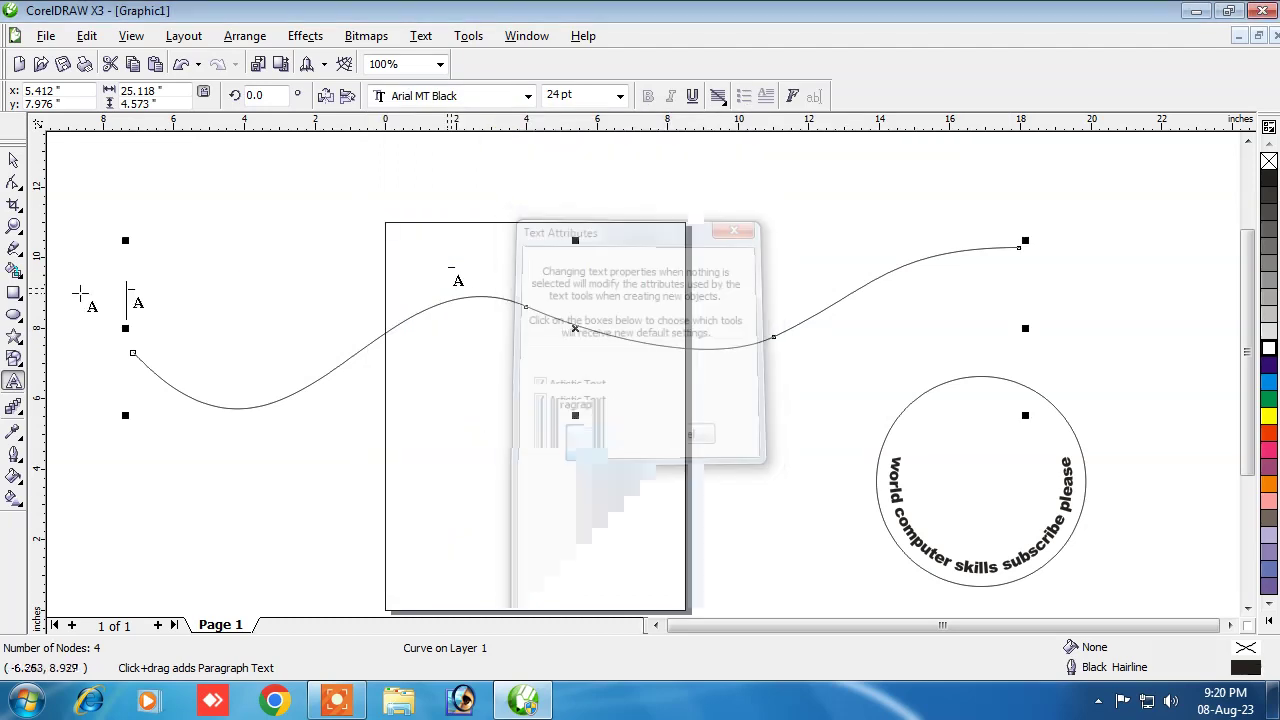
# Step: Add a long line of artistic filler text starting "f dfkdjs kdsfjlk dklfjd" and ending "fjdklfj ds" above the wavy curve
pyautogui.click(192, 223)
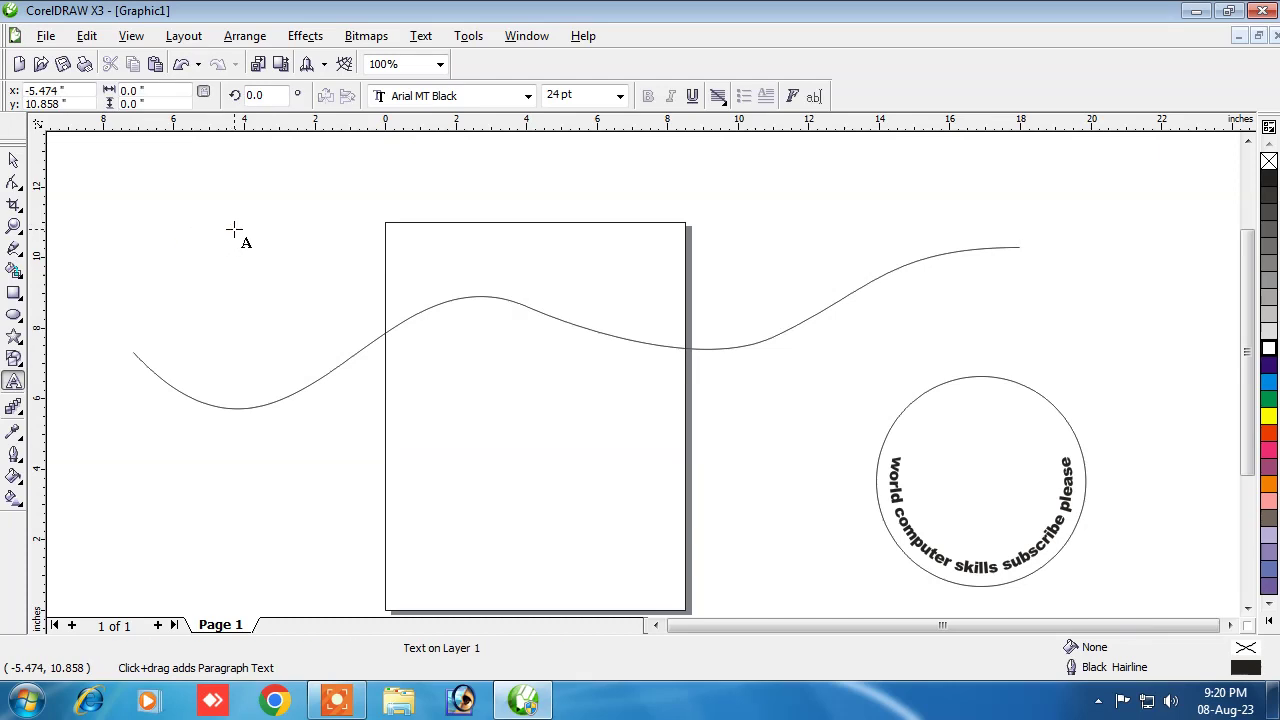
pyautogui.write('f dfkdjs kdsfjlk dklfjd dkfjdsk jdklj j kfj dsfjdklfjdsl  dskfljdsfkljdslfkjd skl dklfjdlkfl dsklfjd sfkdjsfkl djfkl dskdlsfjdklsj  ')
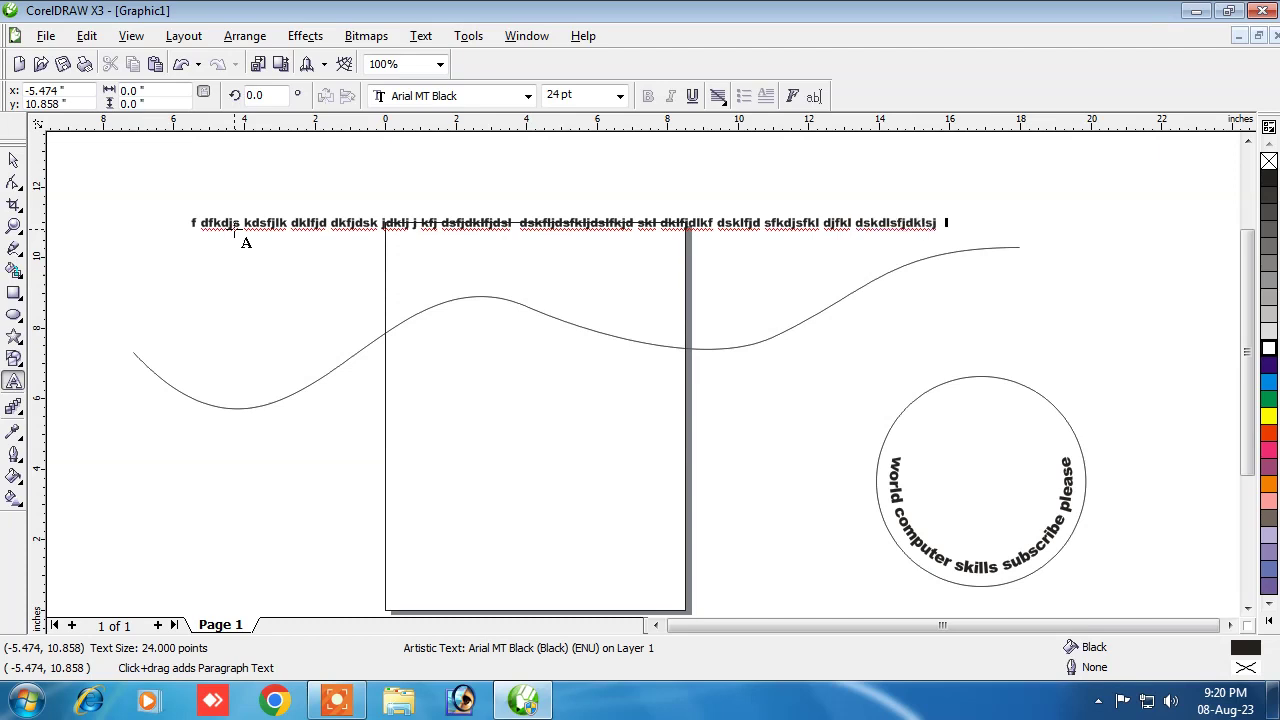
pyautogui.write('kfldjs fkdjsfkldsj dskfjds djklfjdk fjdklfj dsl')
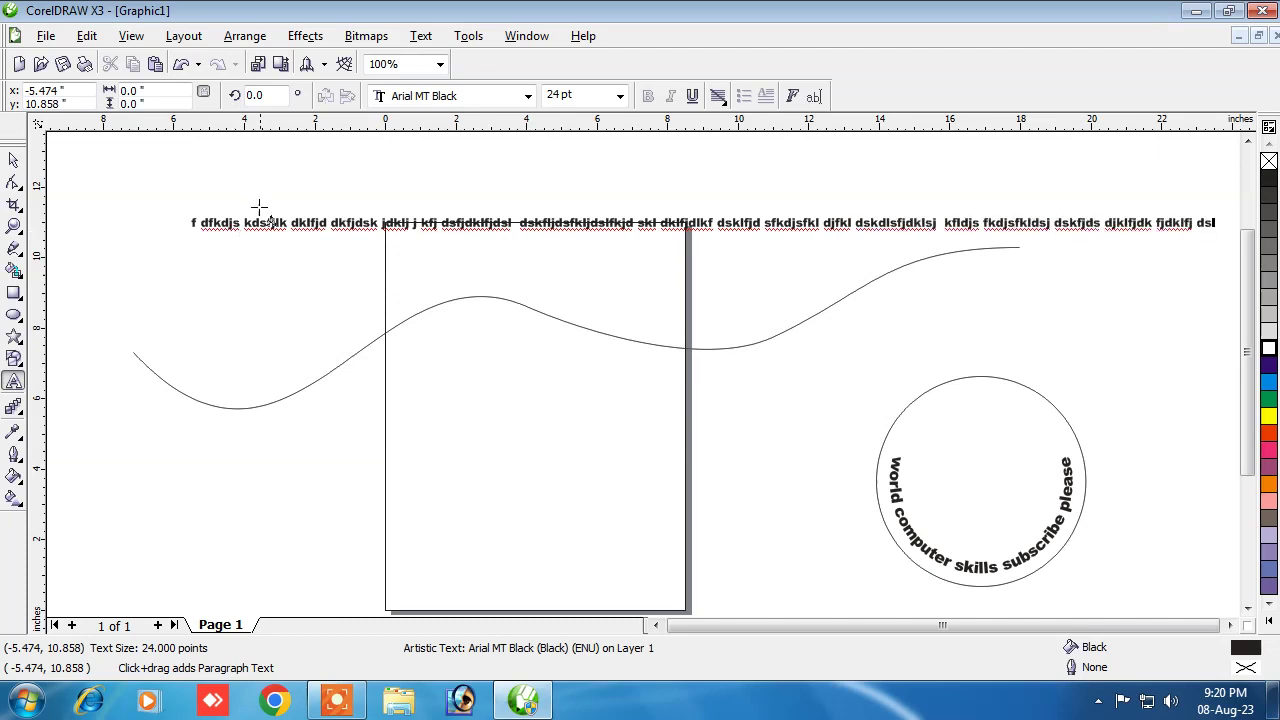
pyautogui.press('BackSpace')
pyautogui.click(14, 160)
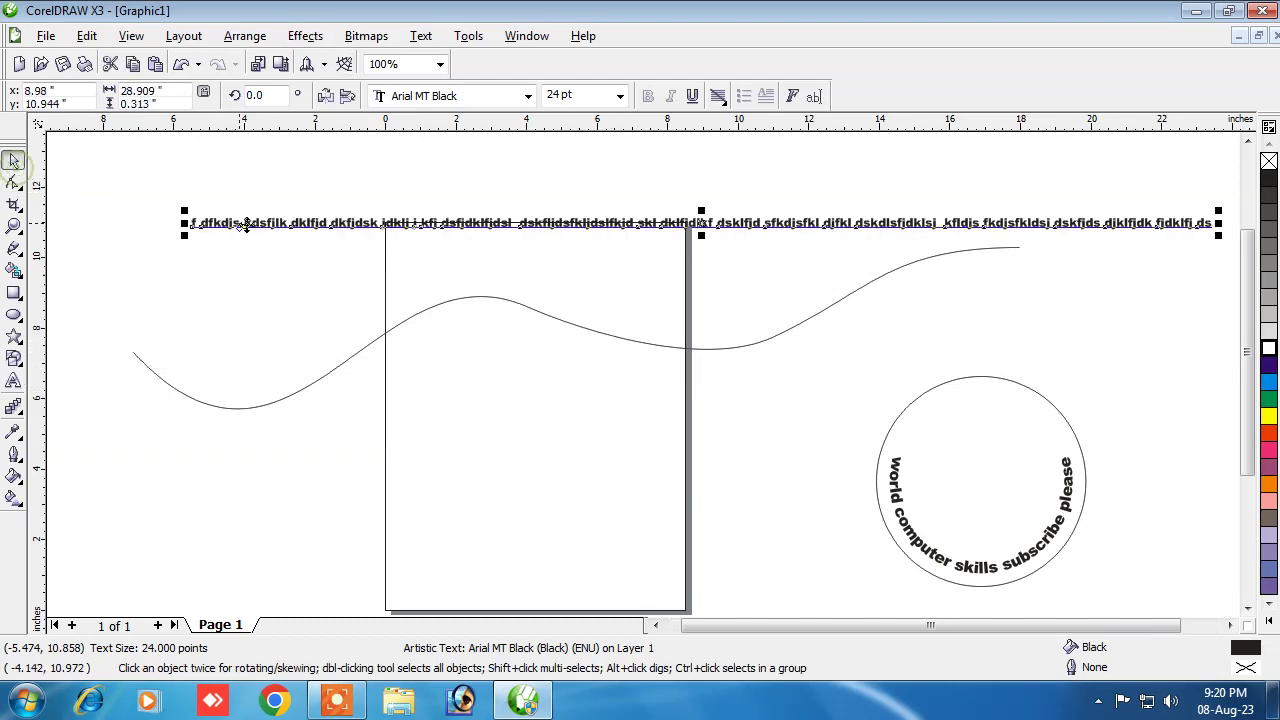
# Step: Fit the filler text to the wavy curve, starting at its left end at an offset of 0.375 inches, and deselect it
pyautogui.click(430, 37)
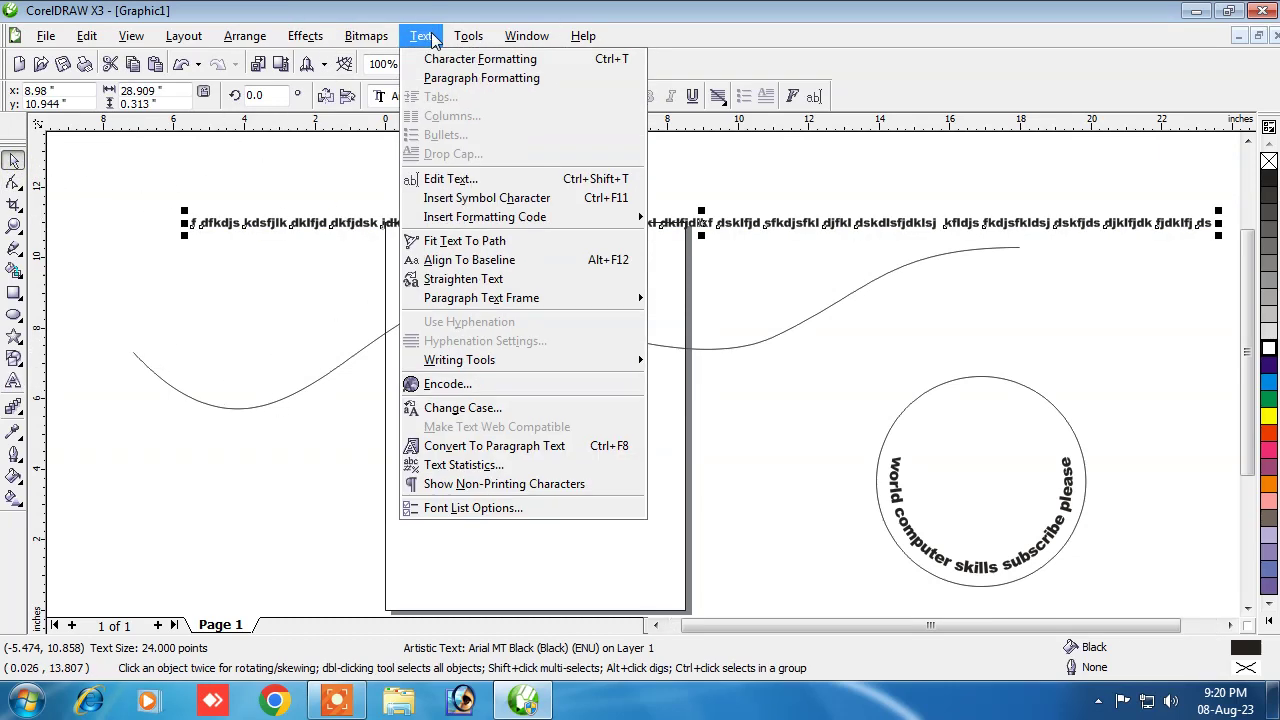
pyautogui.click(470, 241)
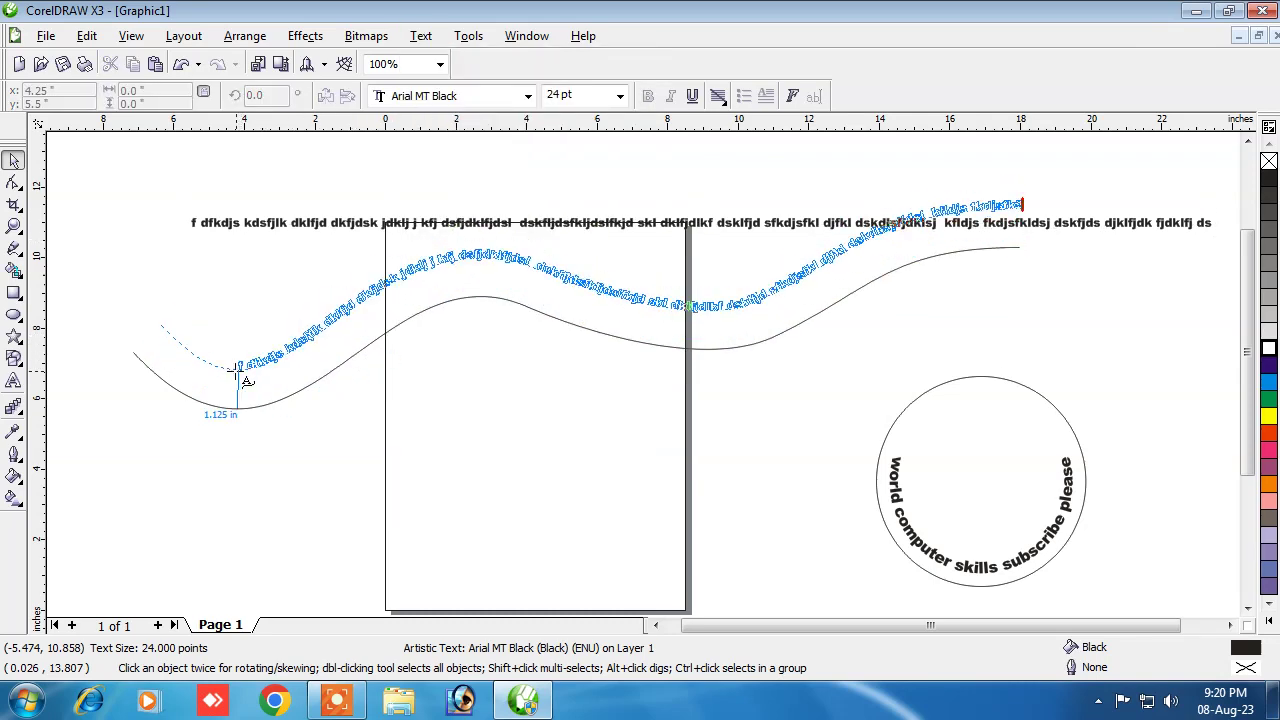
pyautogui.click(137, 340)
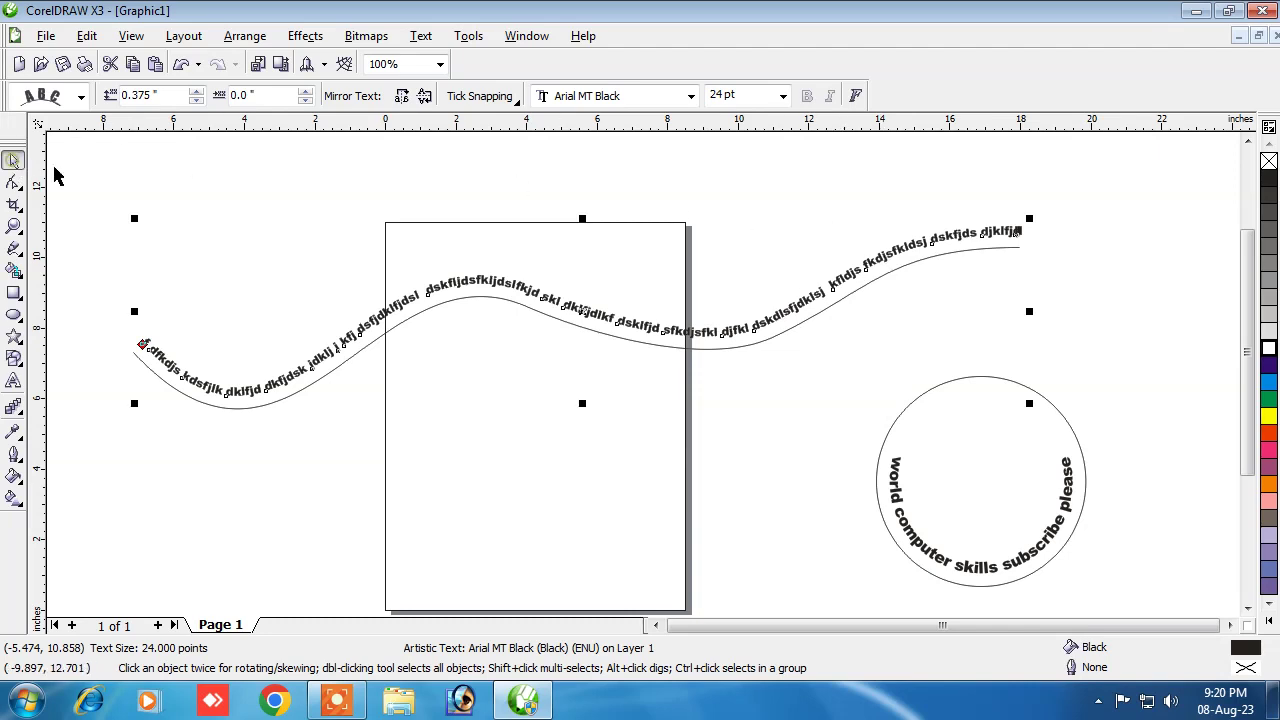
pyautogui.click(260, 191)
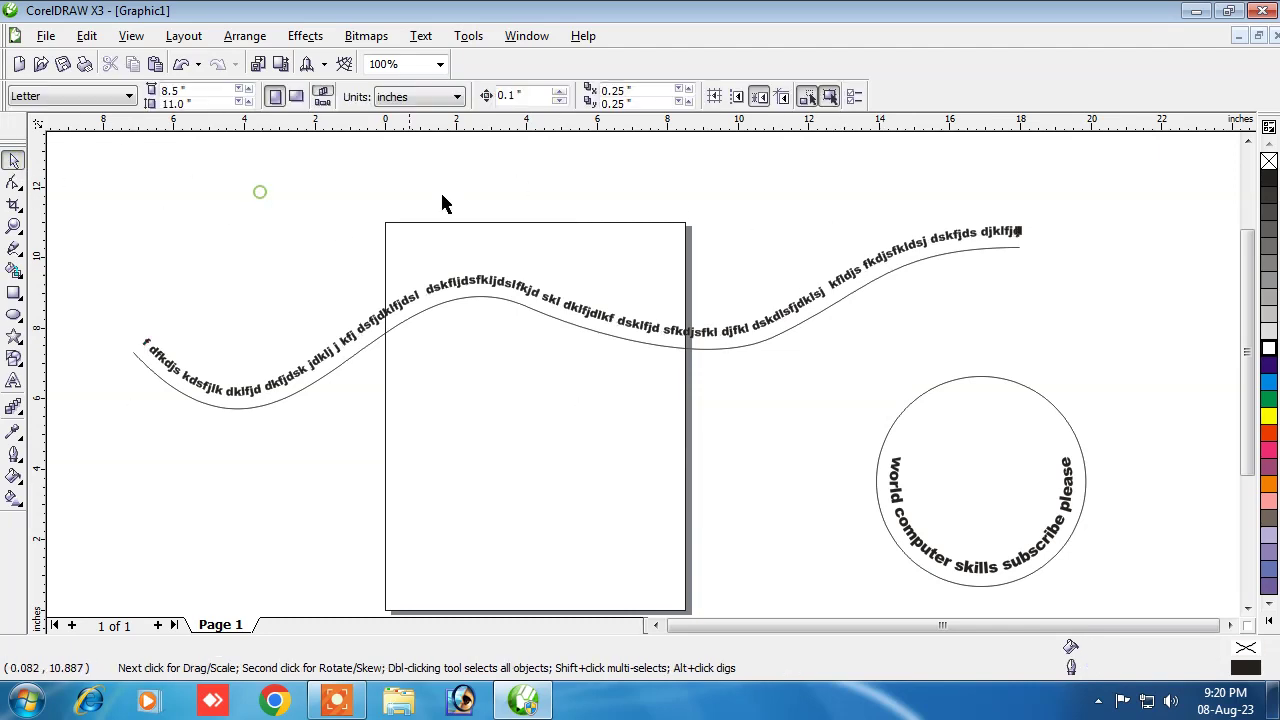
# Step: Give the wavy curve and its text a white outline and a pink fill, trying yellow first, and check the lettering up close
pyautogui.click(509, 306)
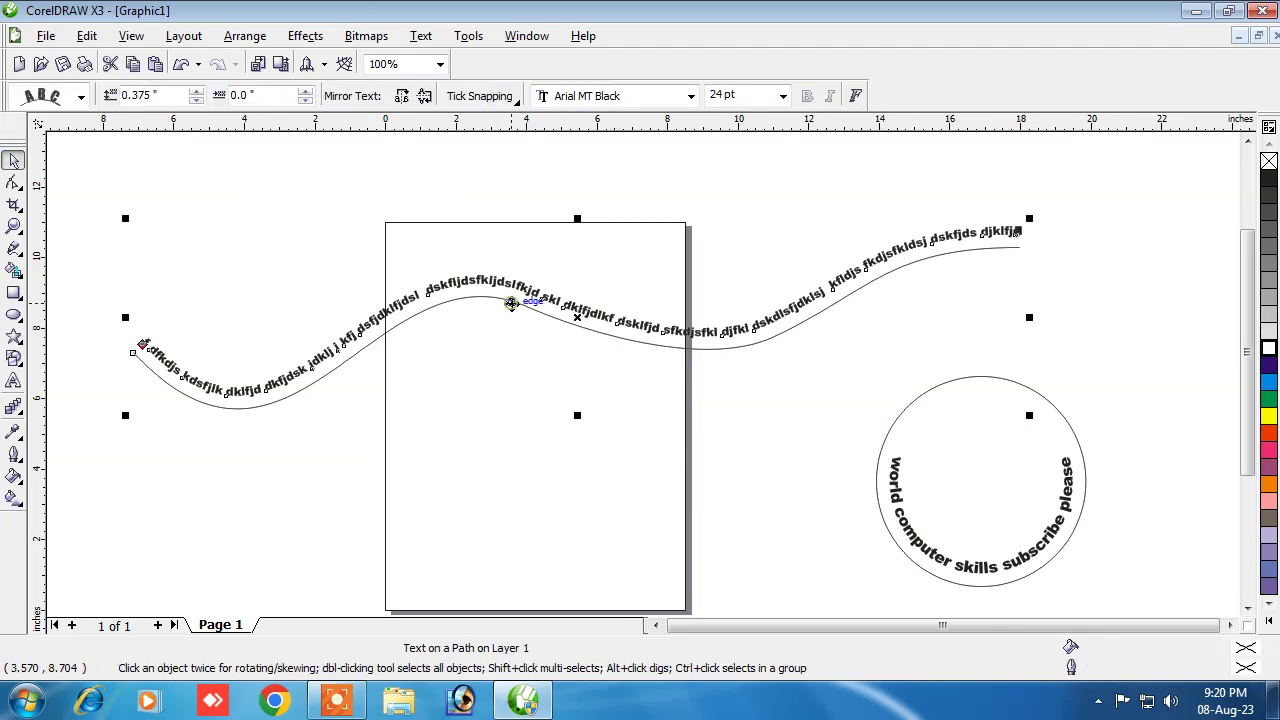
pyautogui.rightClick(1268, 348)
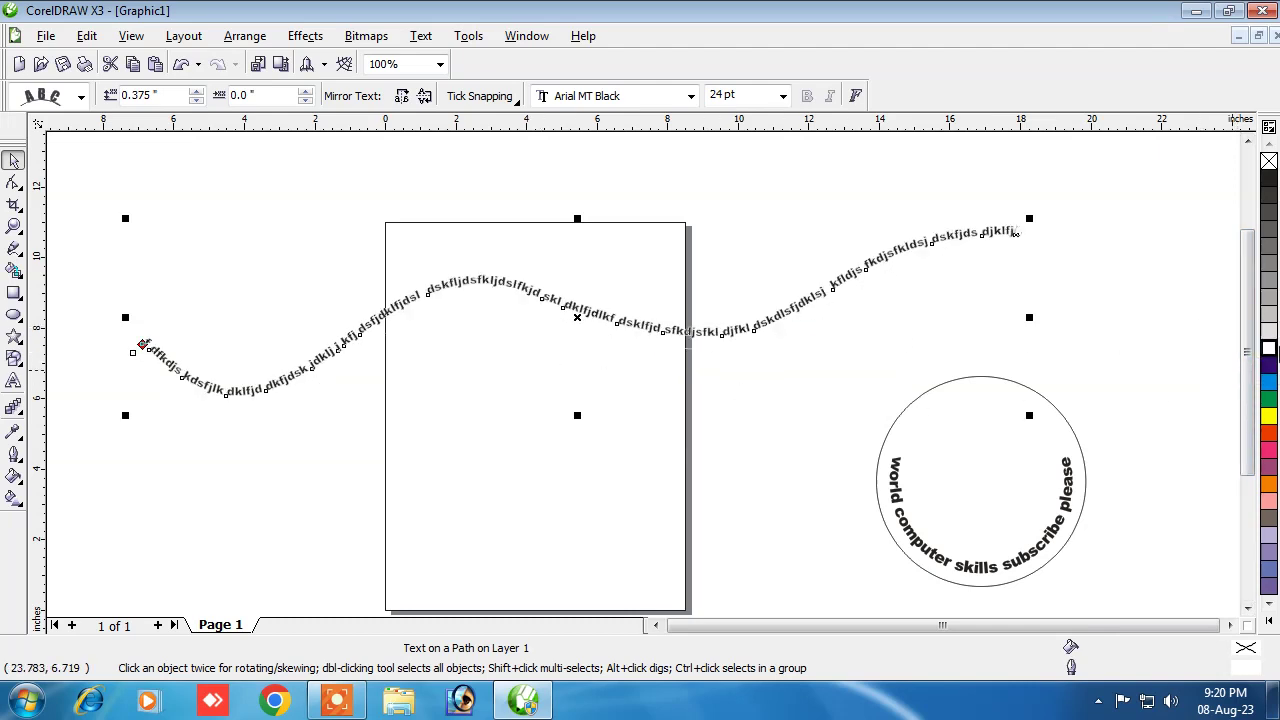
pyautogui.click(1269, 418)
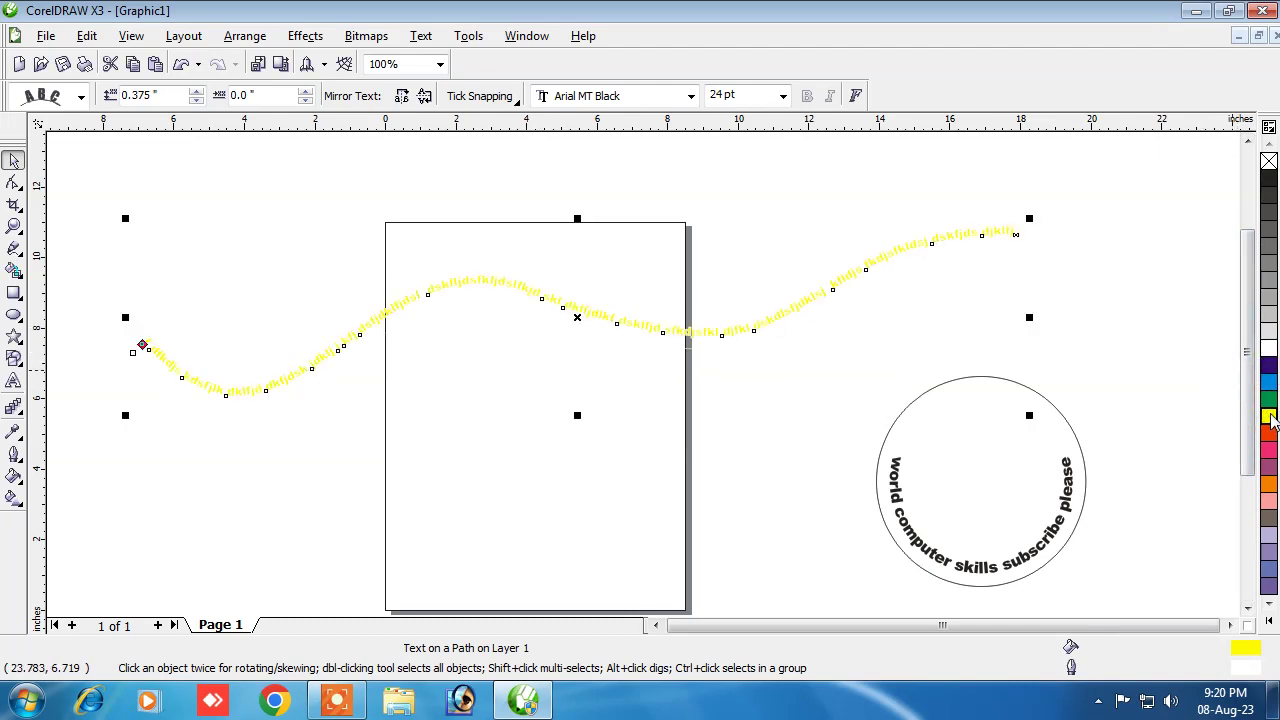
pyautogui.click(1268, 452)
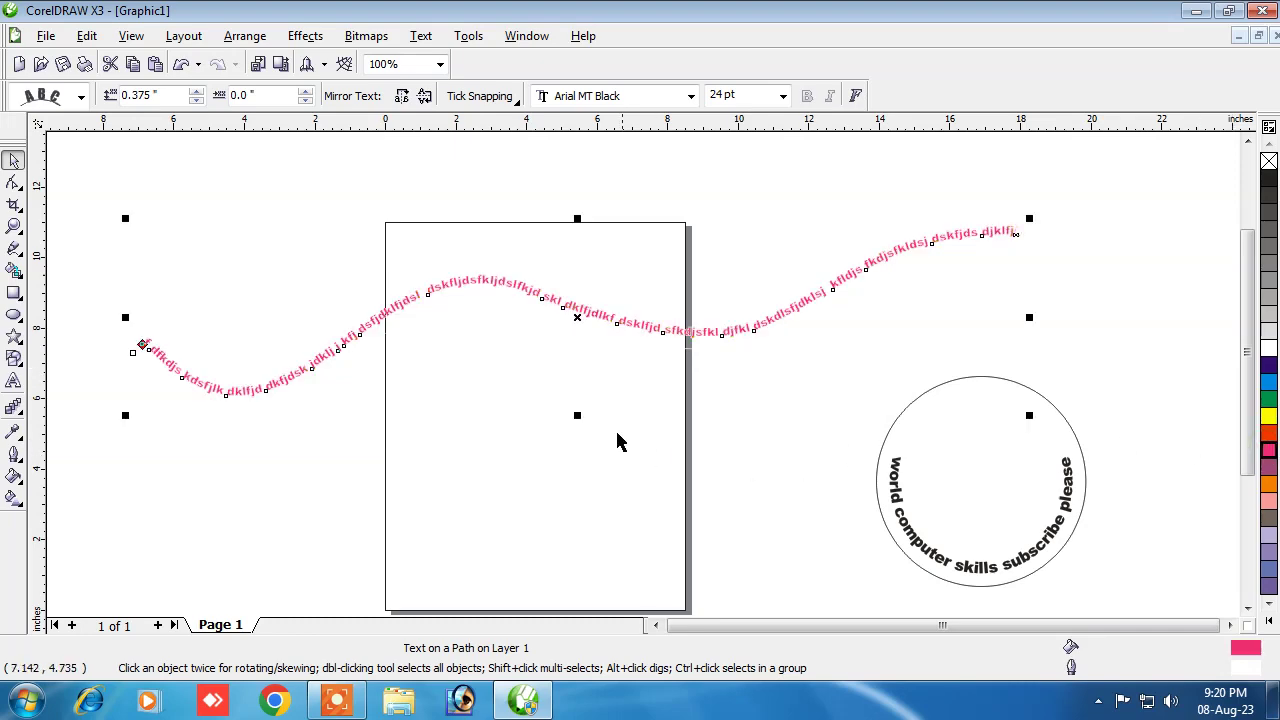
pyautogui.scroll(2, 620, 440)
pyautogui.scroll(-2, 643, 370)
pyautogui.scroll(2, 643, 370)
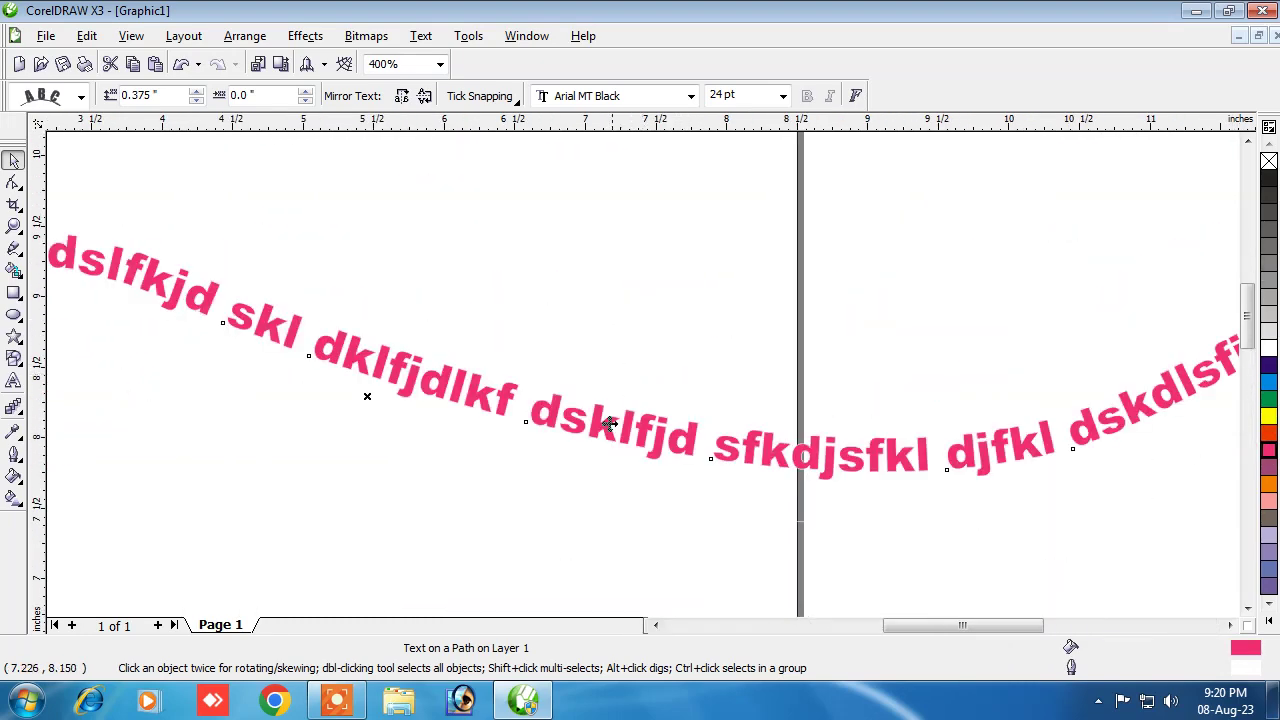
pyautogui.scroll(-2, 449, 400)
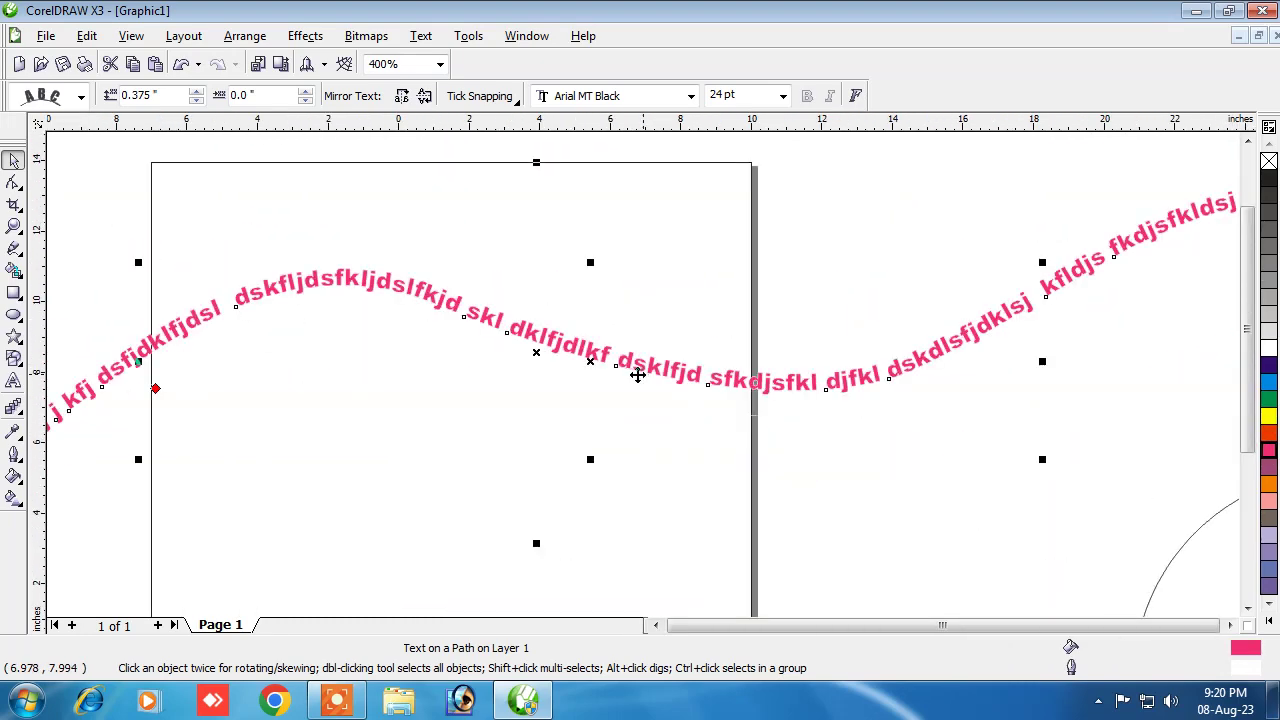
pyautogui.click(287, 250)
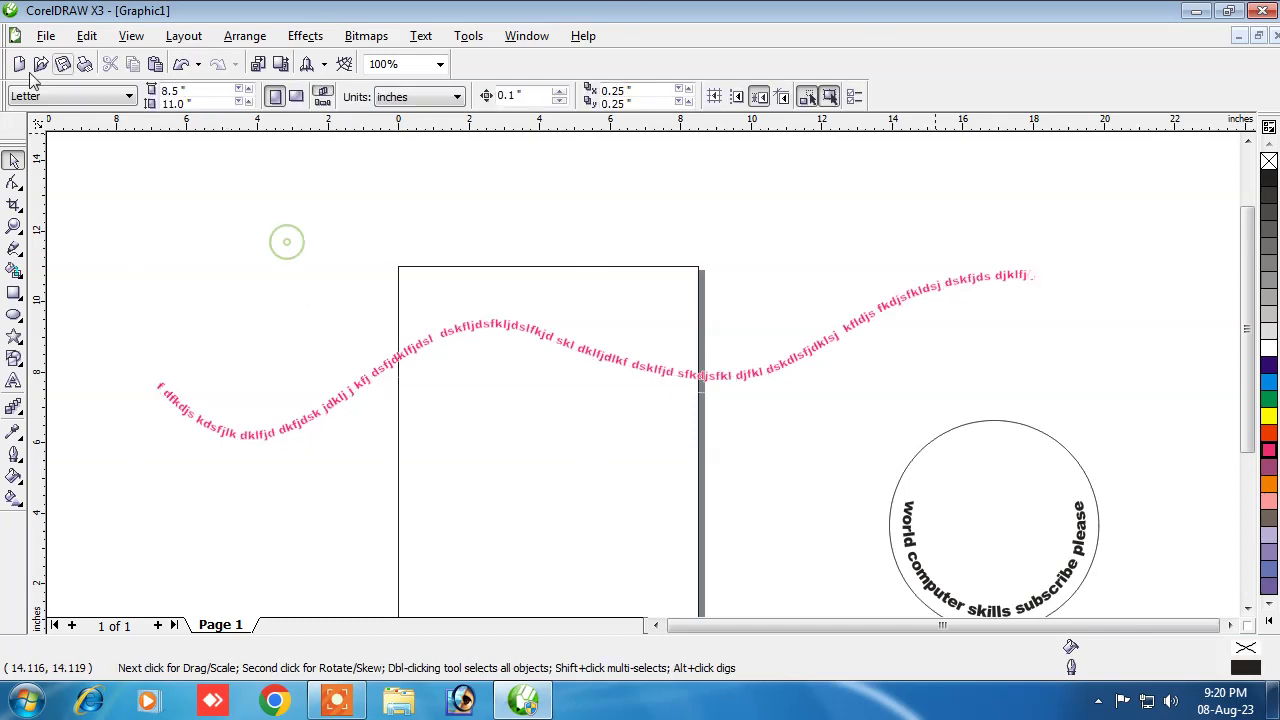
# Step: Duplicate the pink wavy text together with its path
pyautogui.click(462, 332)
pyautogui.hotkey('ctrl', 'd')
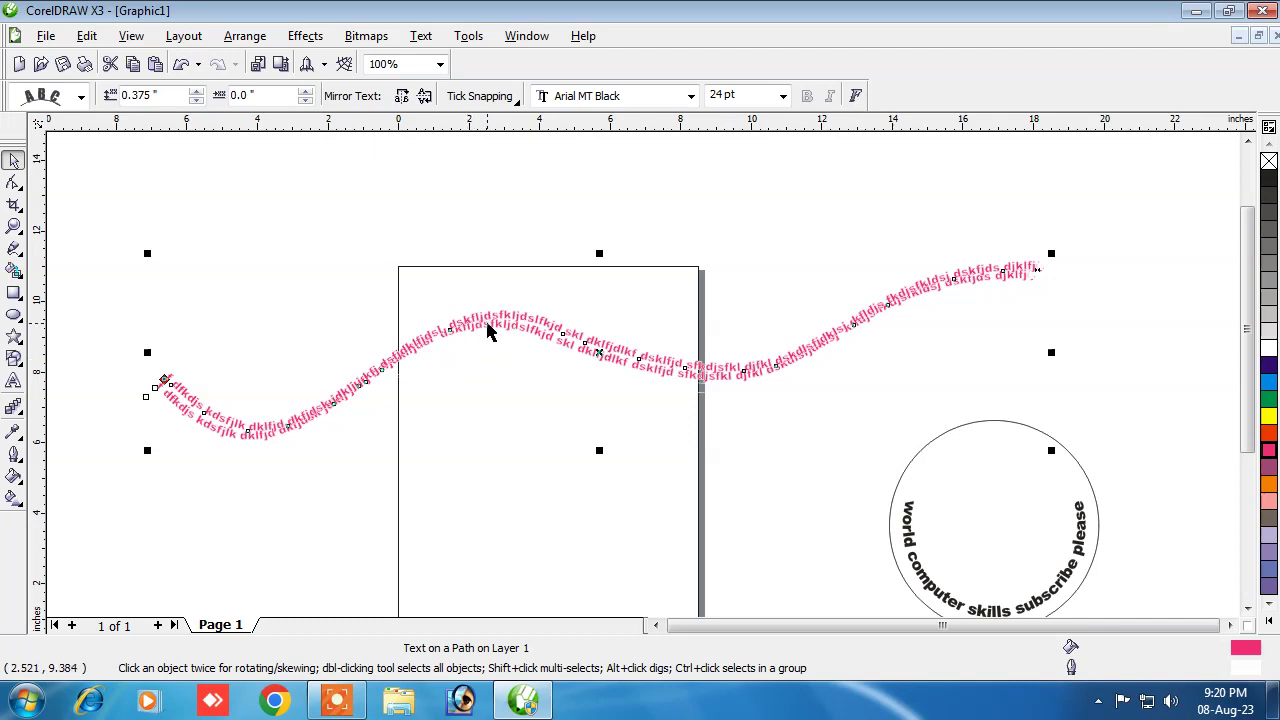
# Step: Nudge the duplicated wavy text straight up until it sits one line clear above the original
pyautogui.press('Up')
pyautogui.press('Up')
pyautogui.press('Up')
pyautogui.press('Up')
pyautogui.press('Up')
pyautogui.press('Up')
pyautogui.press('Up')
pyautogui.press('Up')
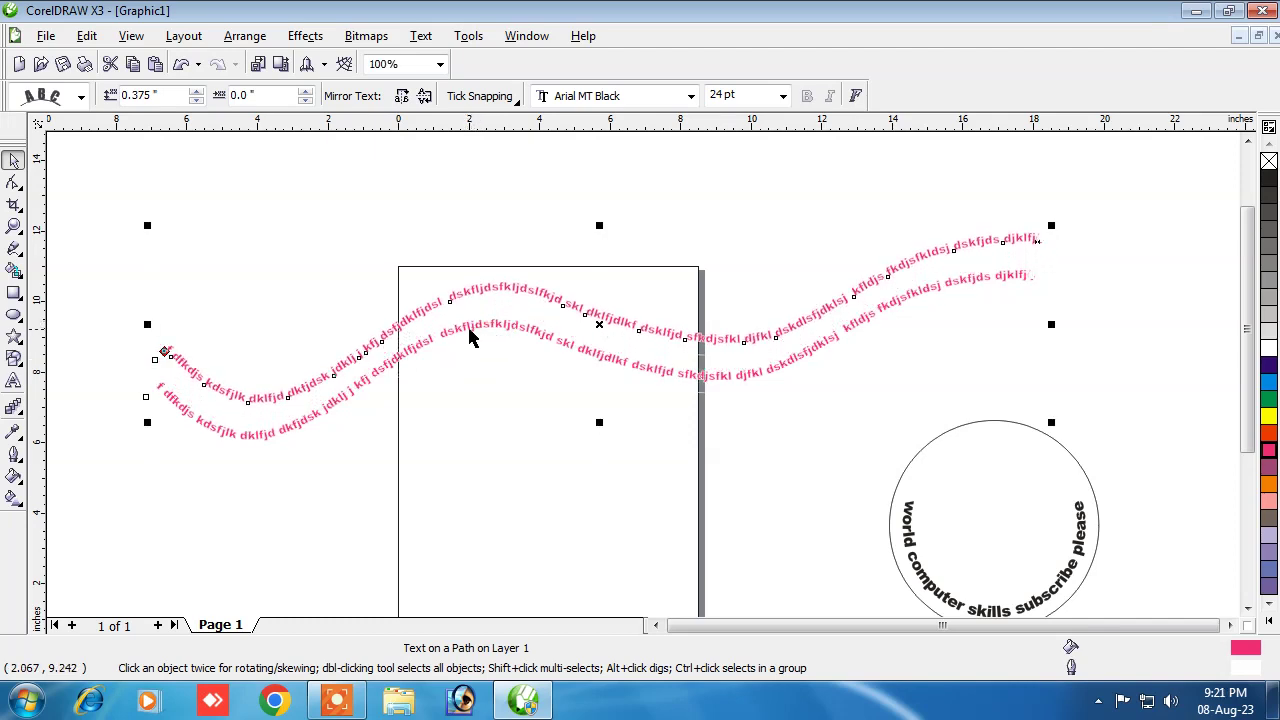
pyautogui.press('Down')
# Step: Repeat the duplication of the wavy text until six lines are stacked upward, look them over and deselect
pyautogui.hotkey('ctrl', 'd')
pyautogui.hotkey('ctrl', 'd')
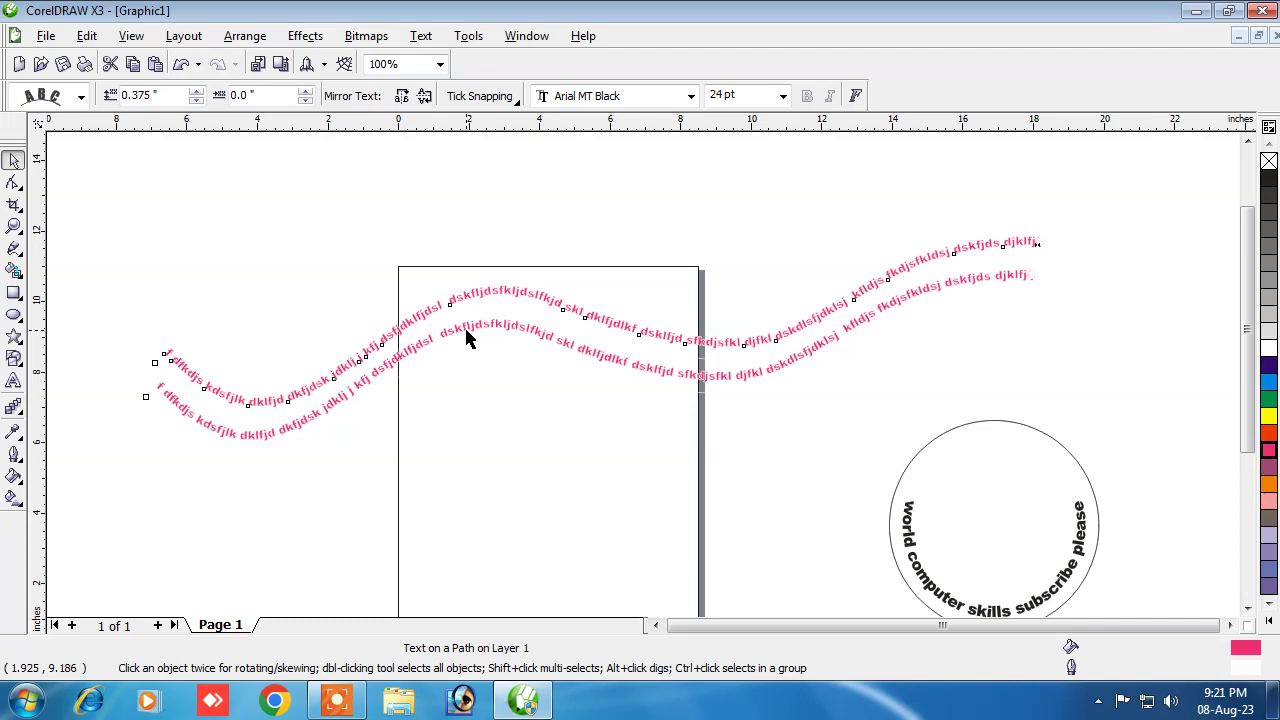
pyautogui.hotkey('ctrl', 'd')
pyautogui.hotkey('ctrl', 'd')
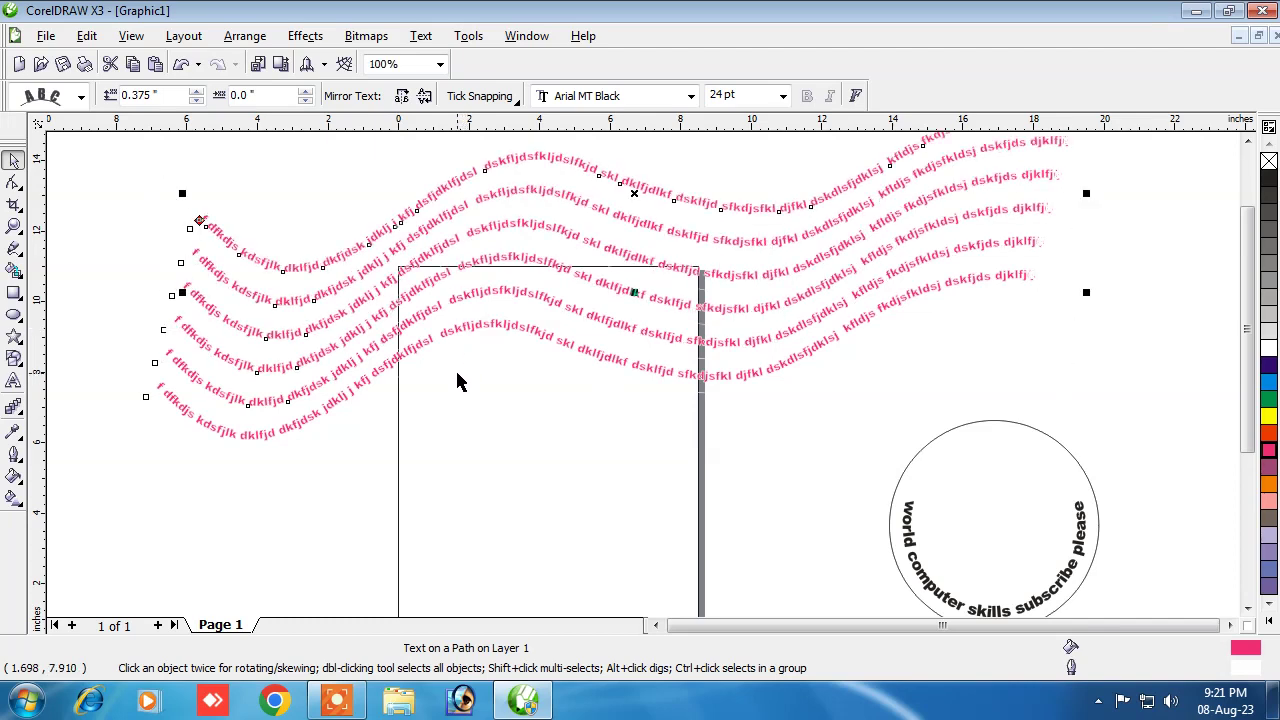
pyautogui.scroll(-3, 646, 377)
pyautogui.scroll(3, 740, 363)
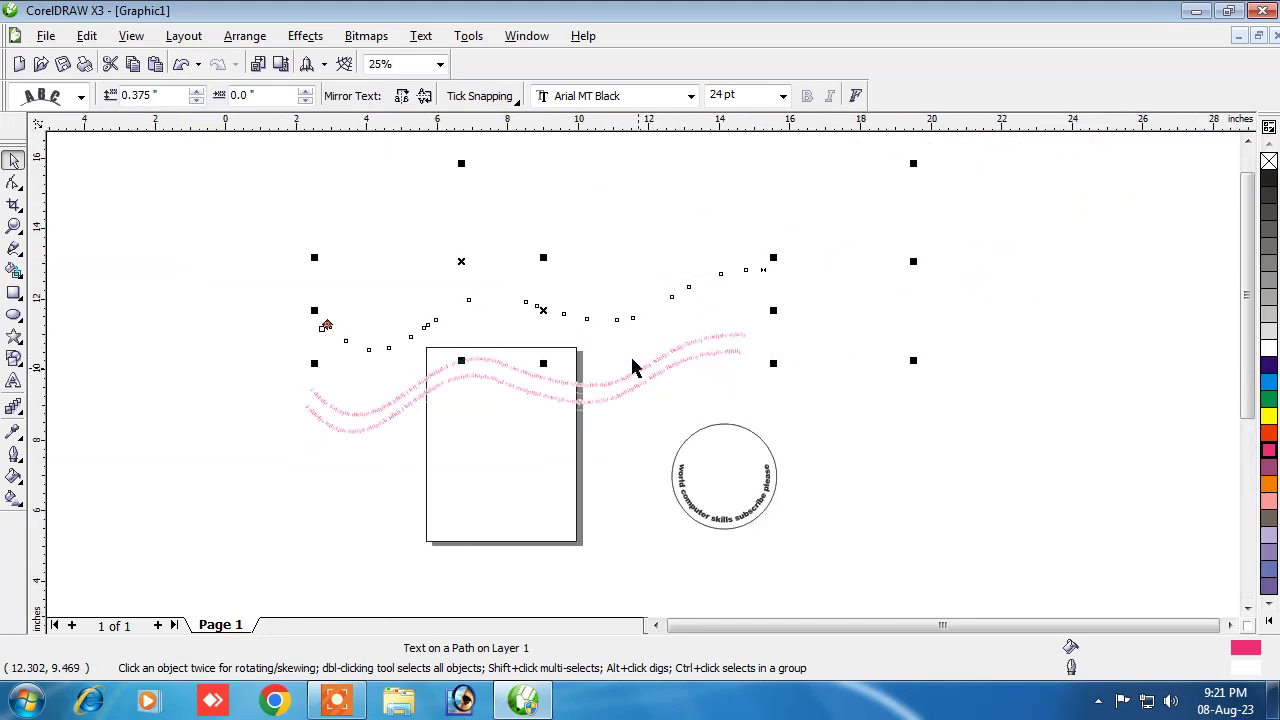
pyautogui.scroll(1, 611, 371)
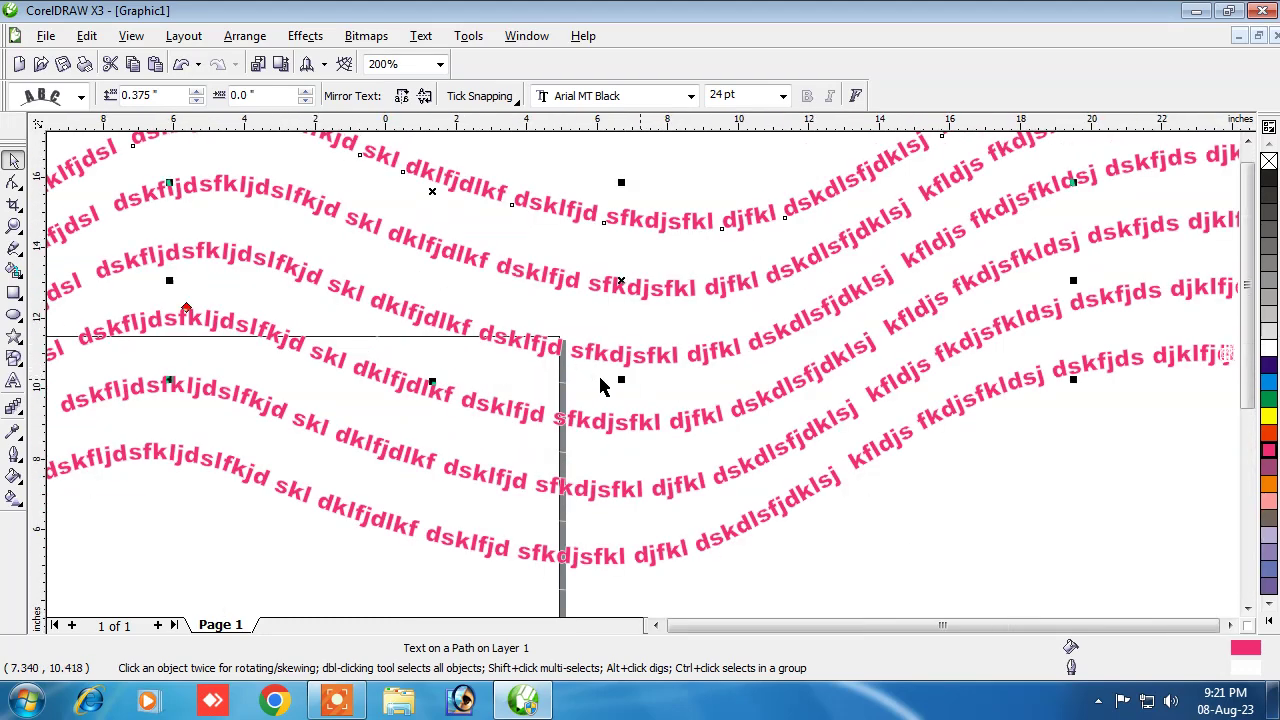
pyautogui.scroll(-1, 606, 386)
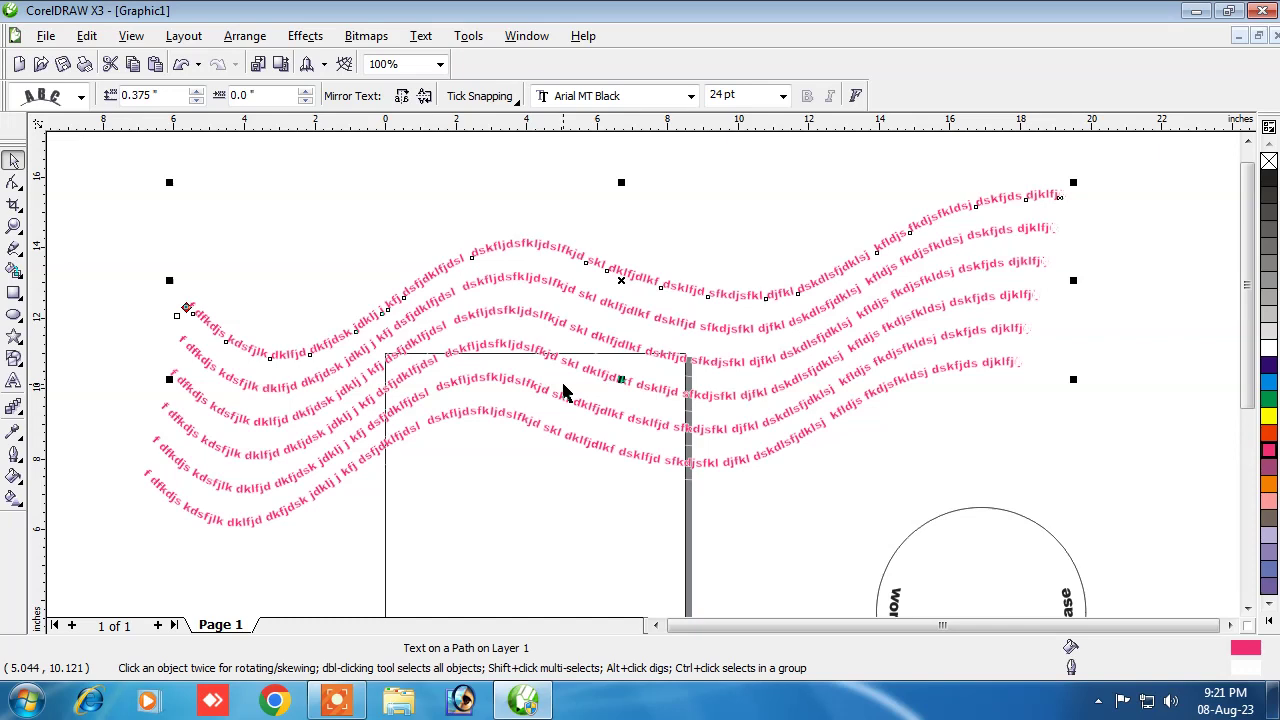
pyautogui.click(105, 183)
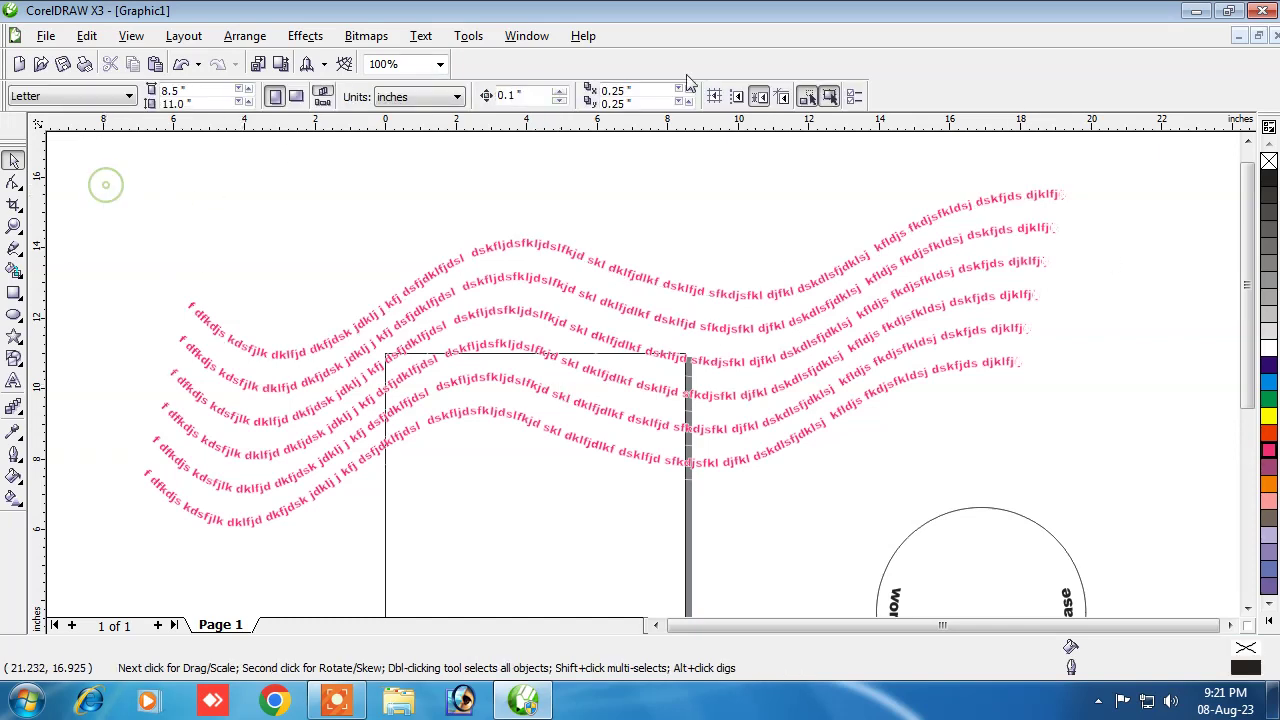
# Step: Select all six wavy text lines together with their paths and group them
pyautogui.moveTo(110, 177); pyautogui.dragTo(268, 519)
pyautogui.scroll(-1, 640, 374)
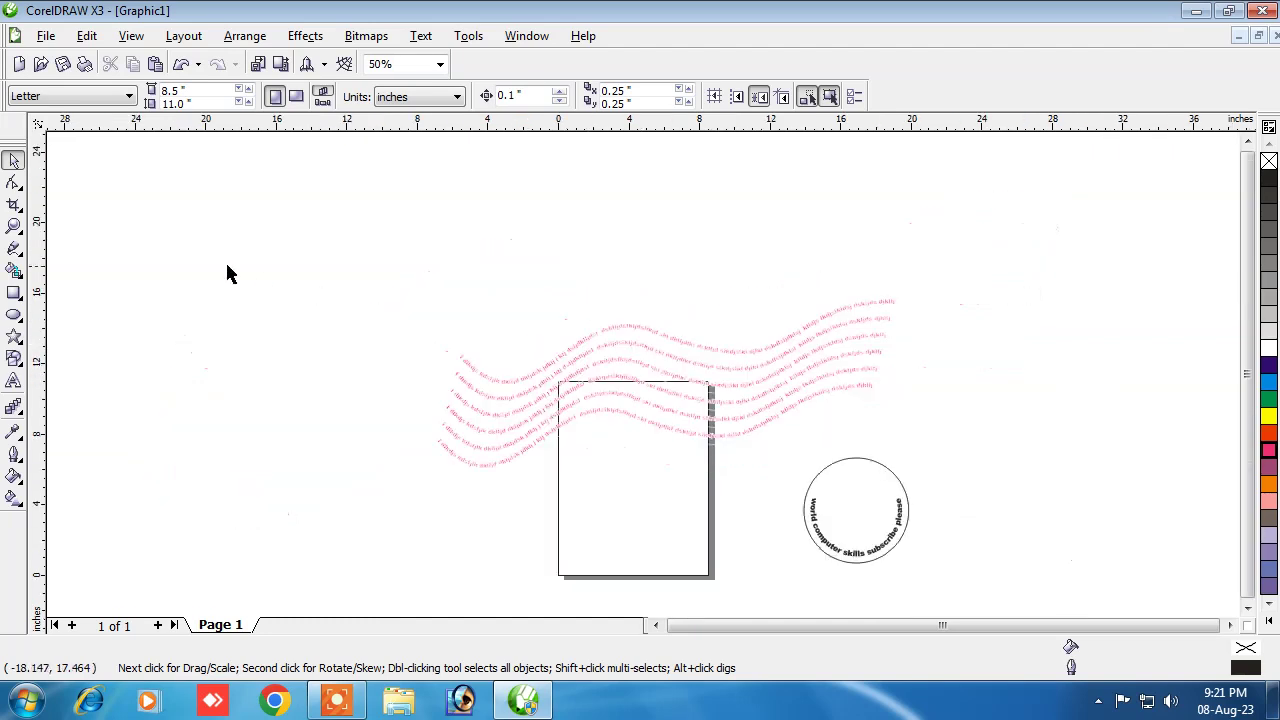
pyautogui.moveTo(285, 253)
pyautogui.mouseDown()
pyautogui.moveTo(1050, 442)
pyautogui.moveTo(1021, 472)
pyautogui.mouseUp()
pyautogui.click(243, 36)
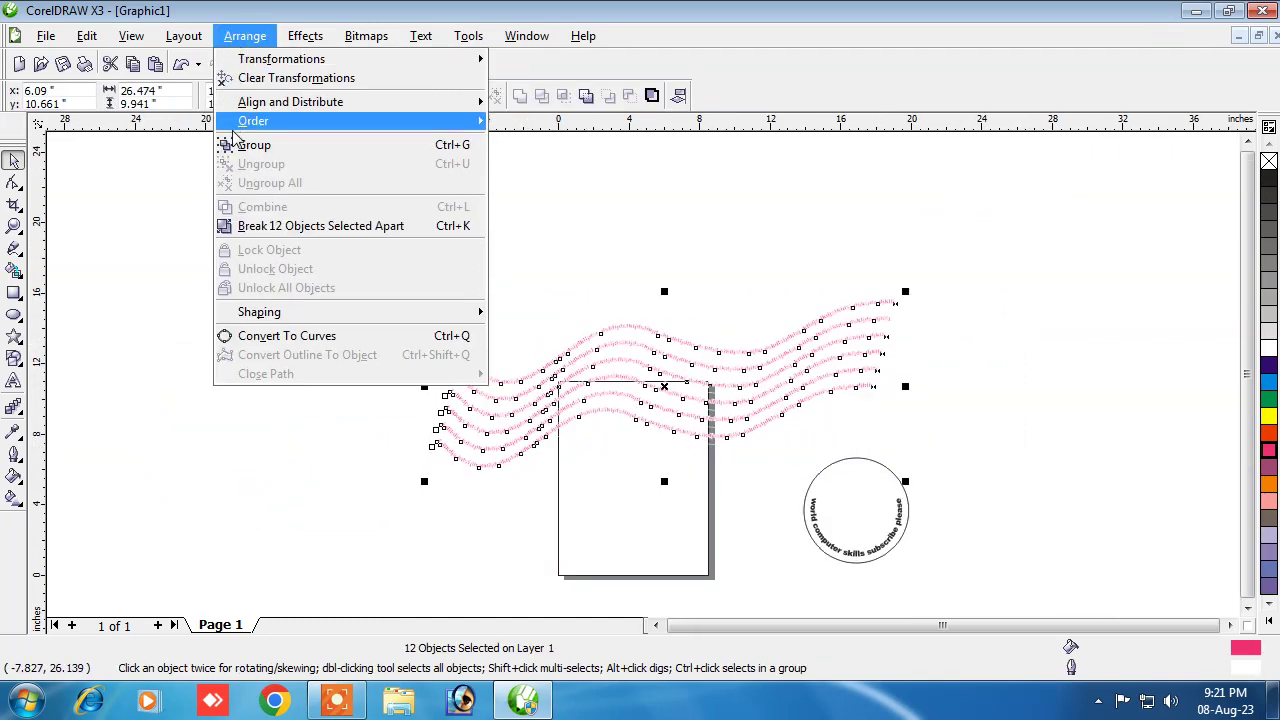
pyautogui.click(242, 145)
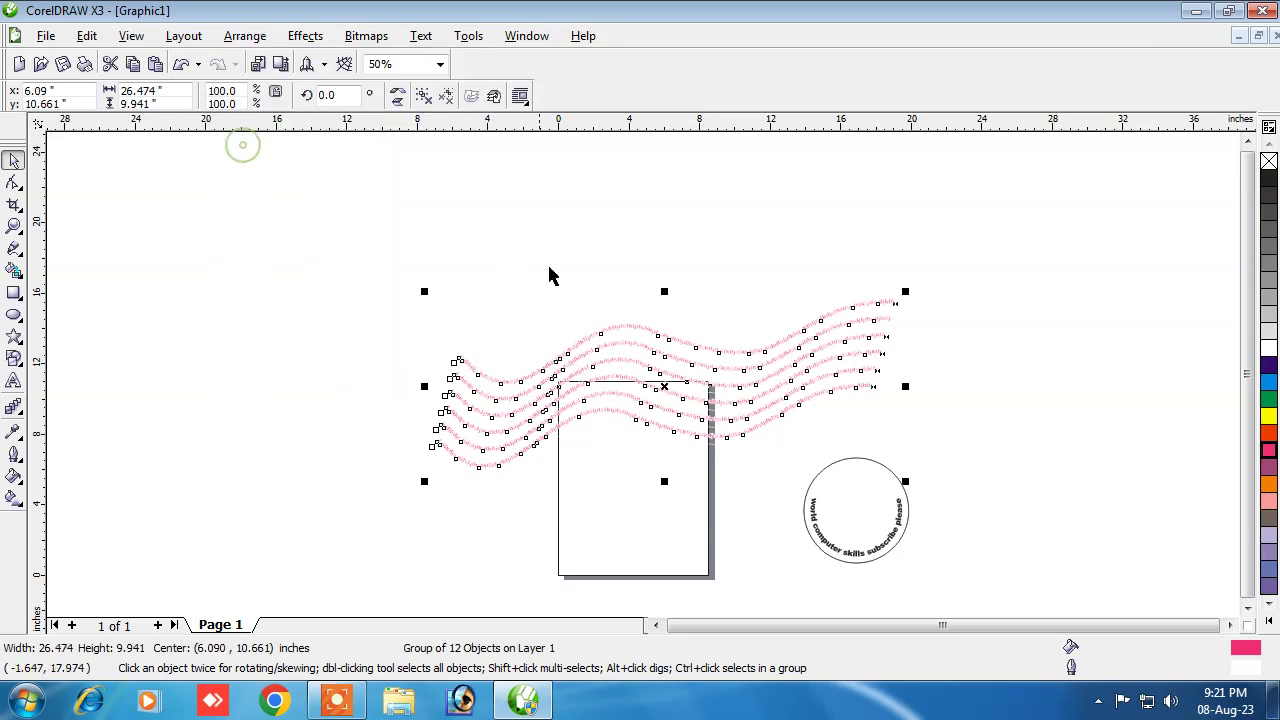
# Step: Give the grouped wavy text a medium grey fill and outline, and check the lettering up close
pyautogui.click(1268, 270)
pyautogui.click(1046, 271)
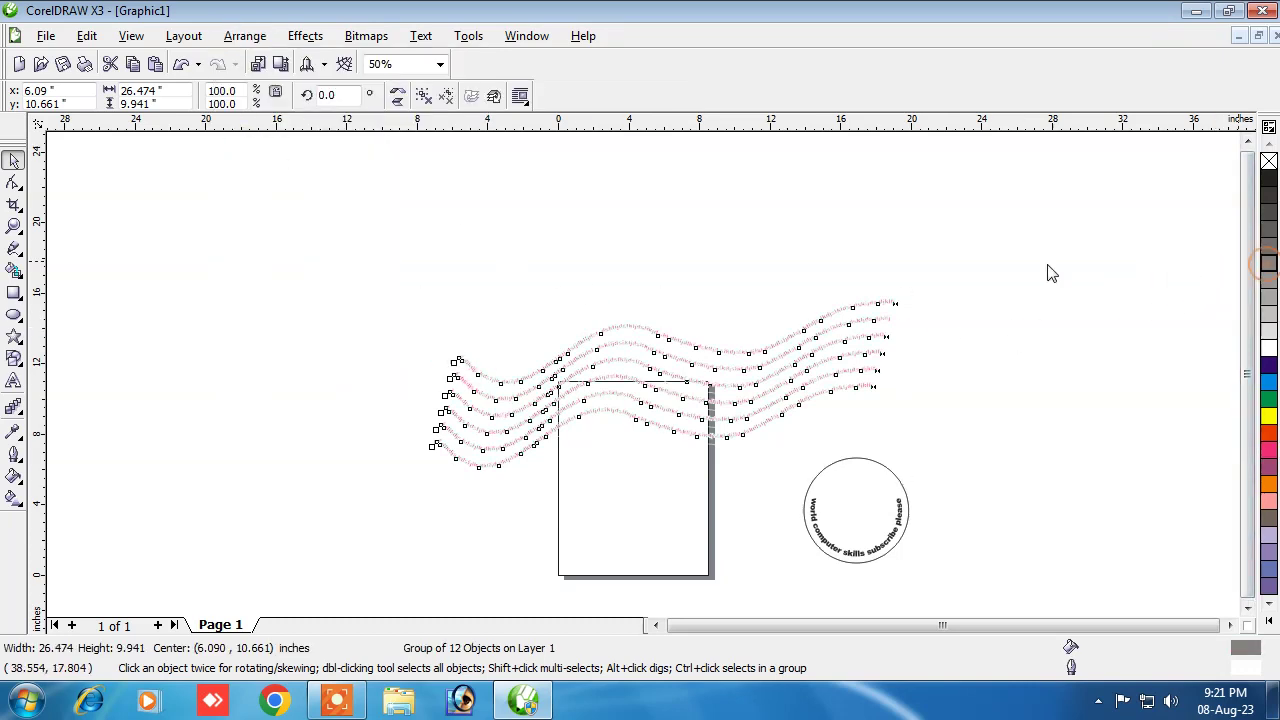
pyautogui.scroll(2, 644, 378)
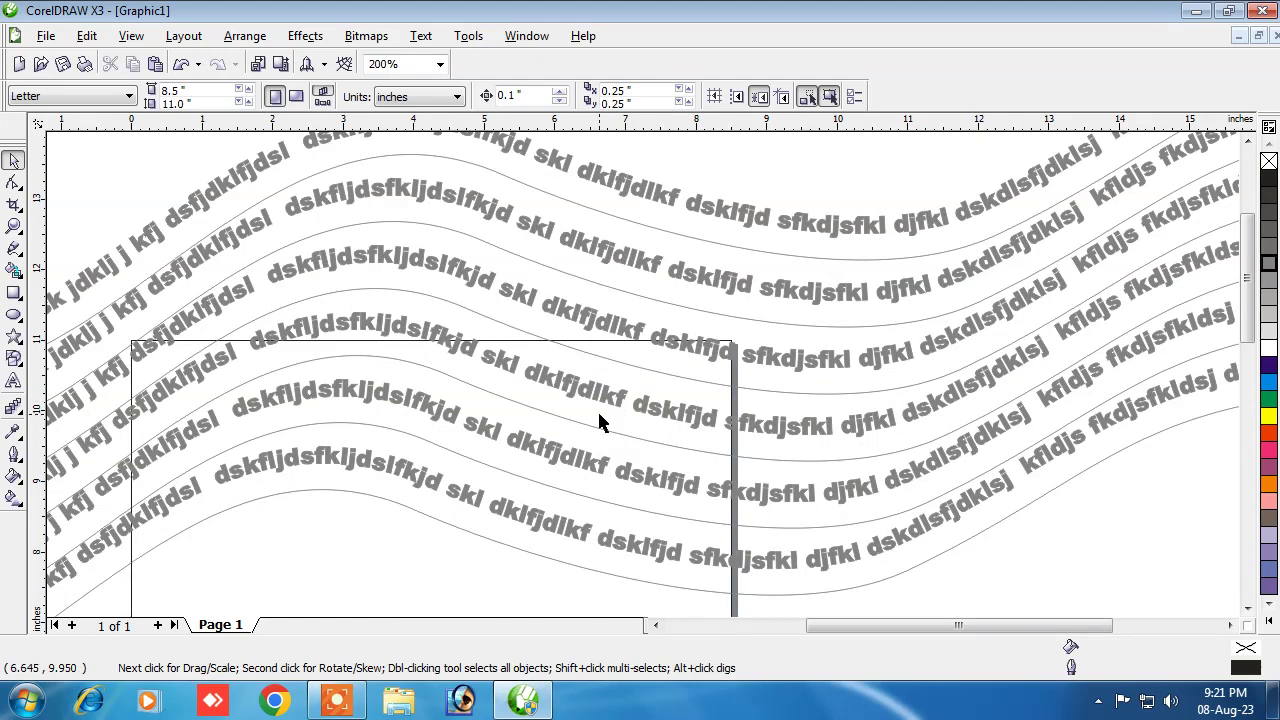
pyautogui.scroll(-1, 643, 380)
pyautogui.scroll(-1, 644, 382)
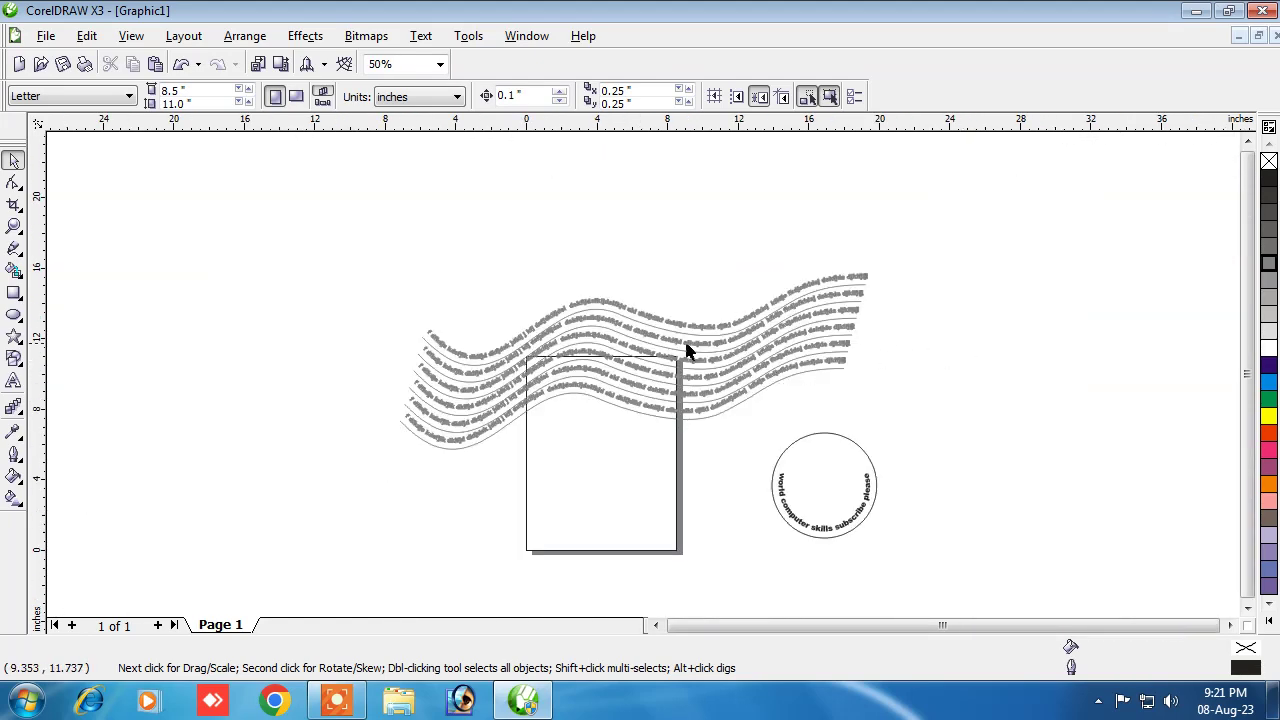
pyautogui.scroll(1, 640, 385)
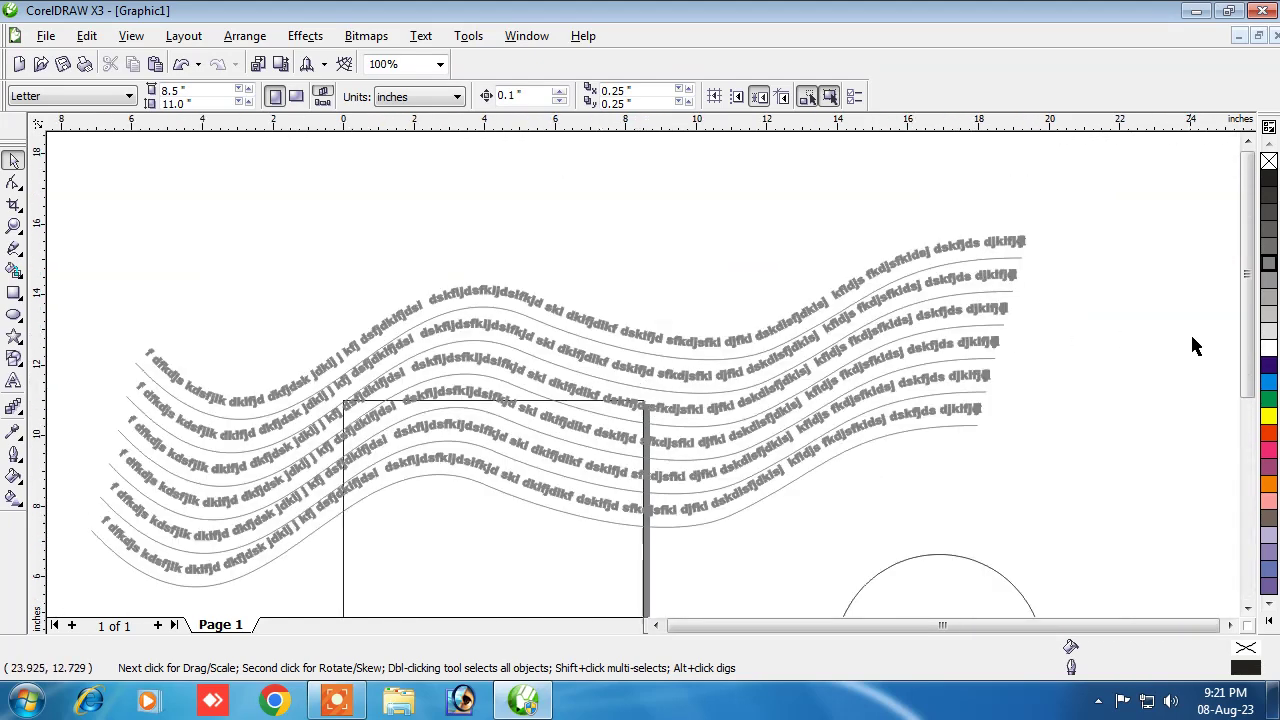
# Step: Accept 10% Black as the default graphic fill and recolour the wavy group's fill and outline with the same light grey
pyautogui.click(1268, 335)
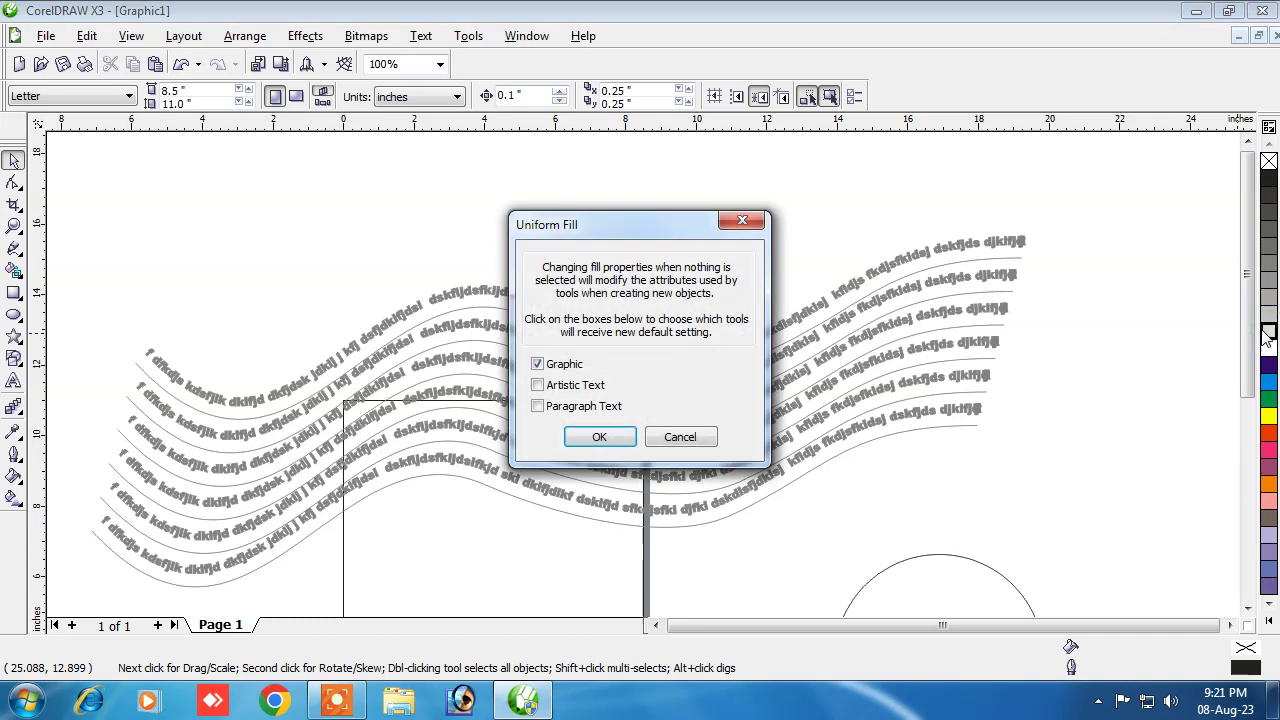
pyautogui.click(585, 435)
pyautogui.click(530, 381)
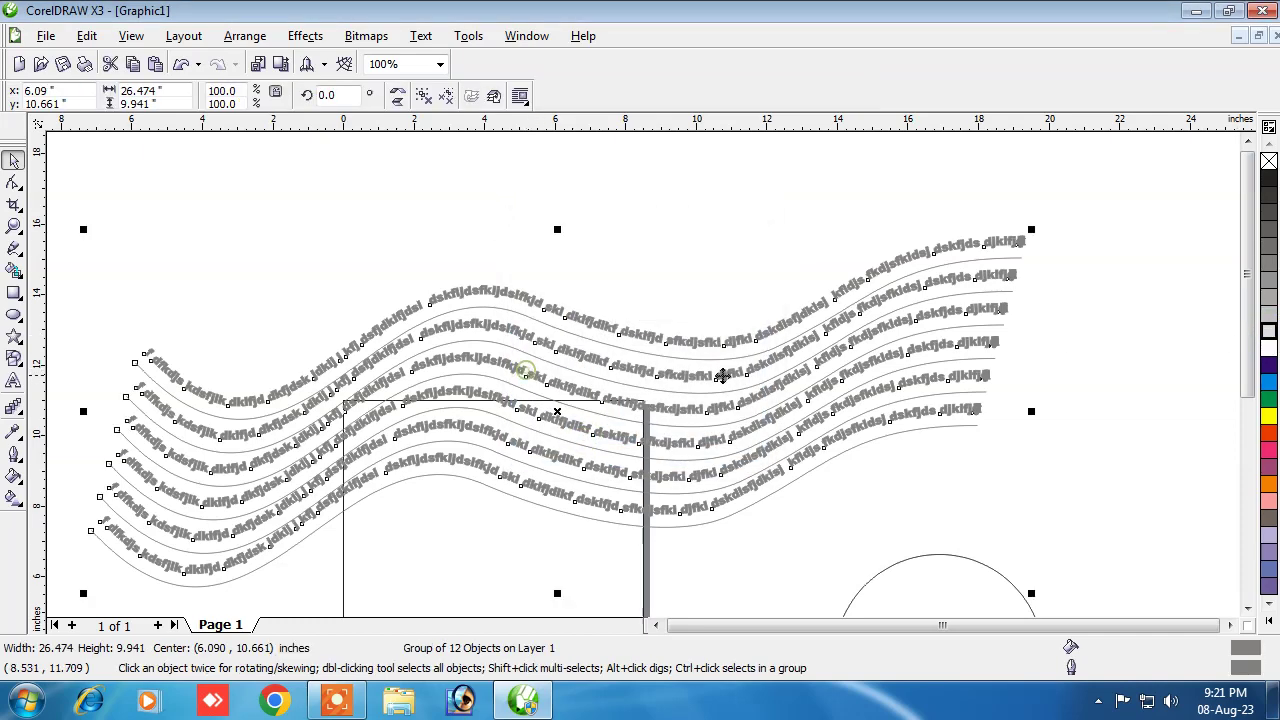
pyautogui.click(1268, 336)
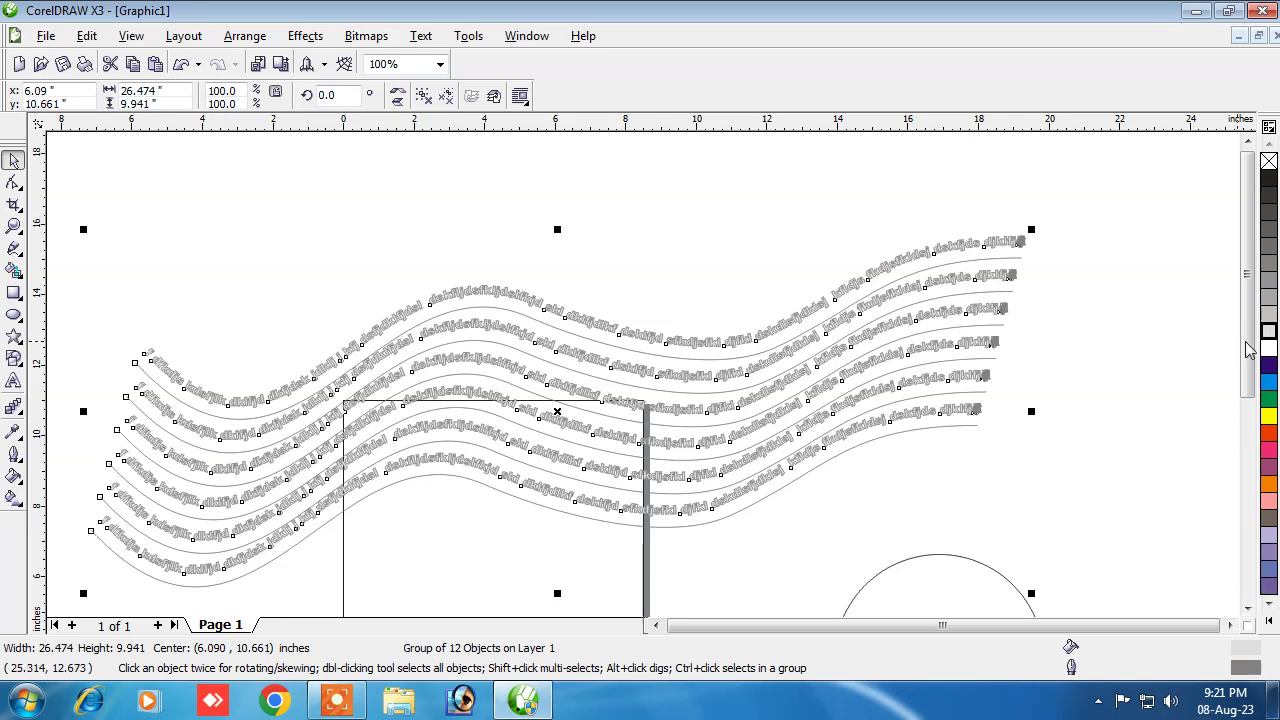
pyautogui.click(663, 271)
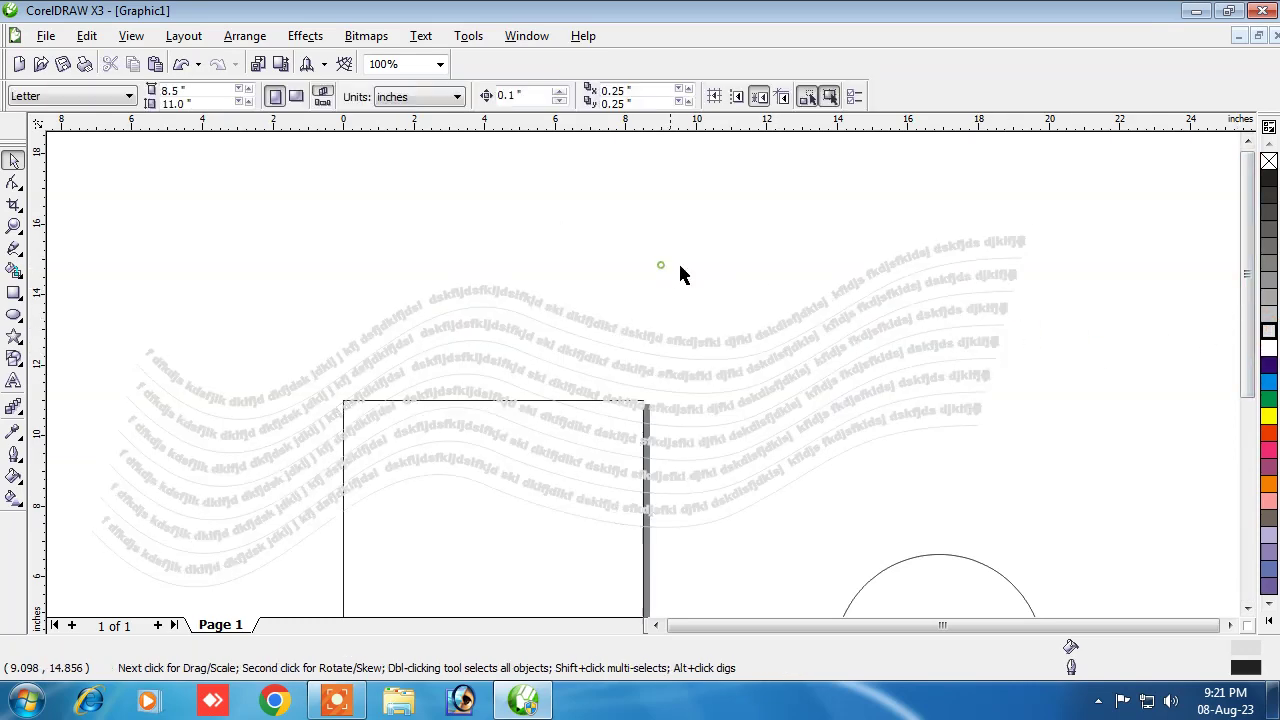
pyautogui.scroll(2, 488, 388)
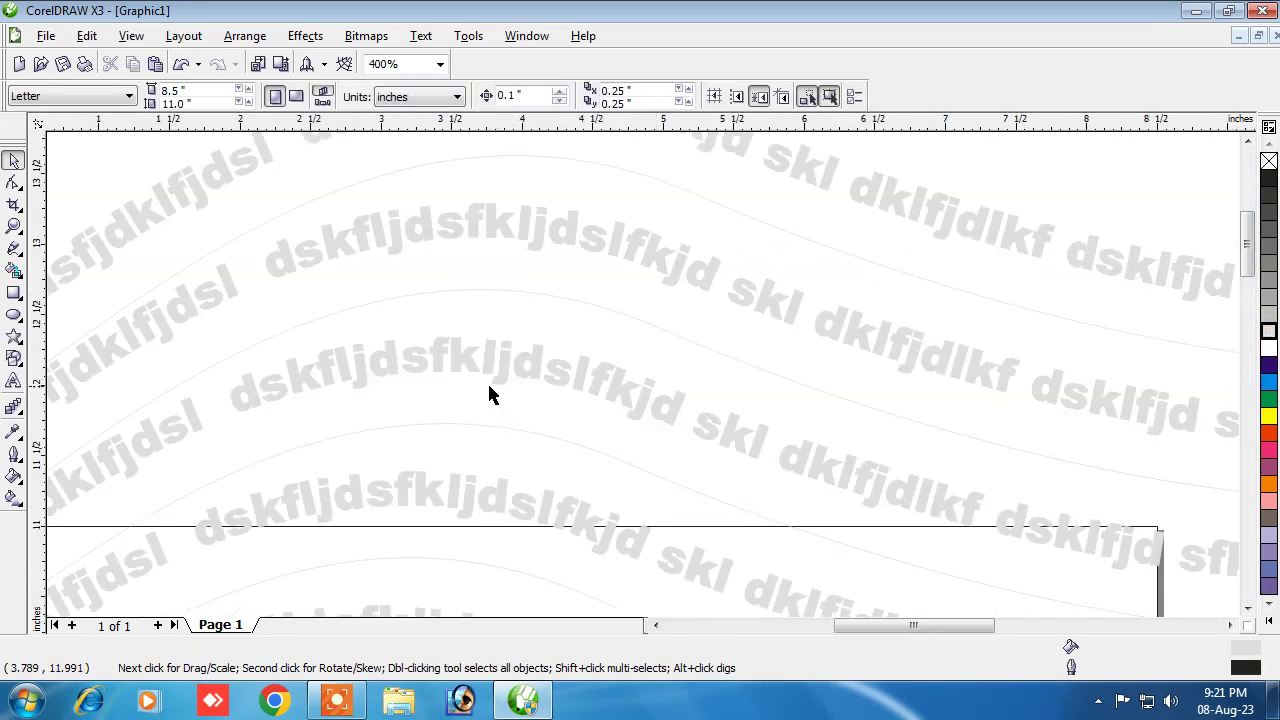
pyautogui.scroll(-1, 635, 385)
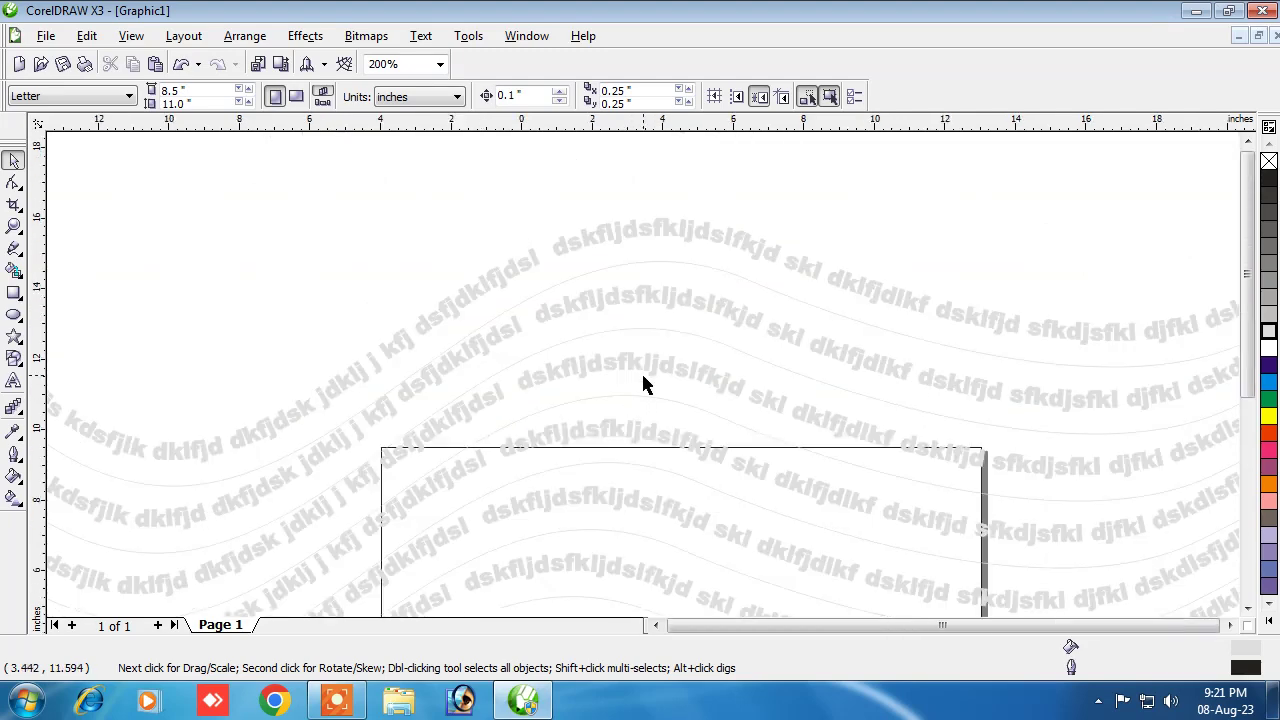
# Step: Move the light grey wavy text group down so it runs across the middle of the page
pyautogui.scroll(-1, 650, 390)
pyautogui.moveTo(693, 360); pyautogui.dragTo(685, 518)
pyautogui.scroll(-2, 620, 294)
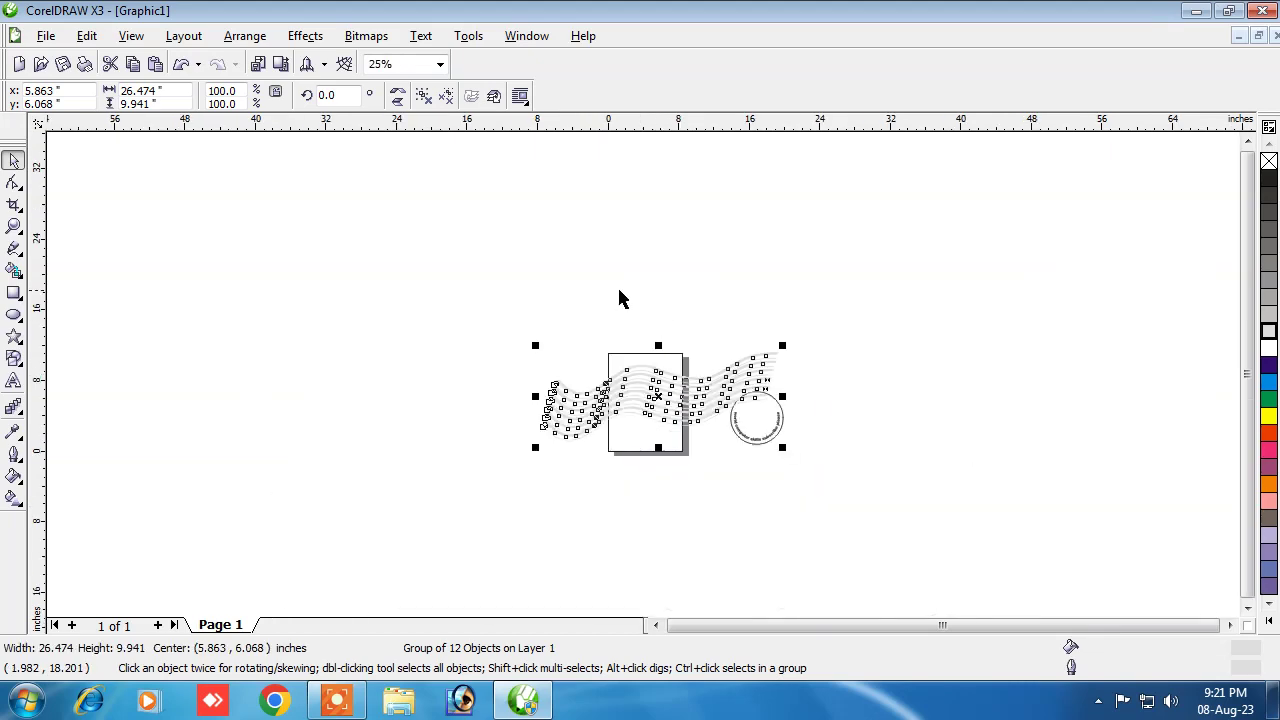
pyautogui.scroll(1, 645, 385)
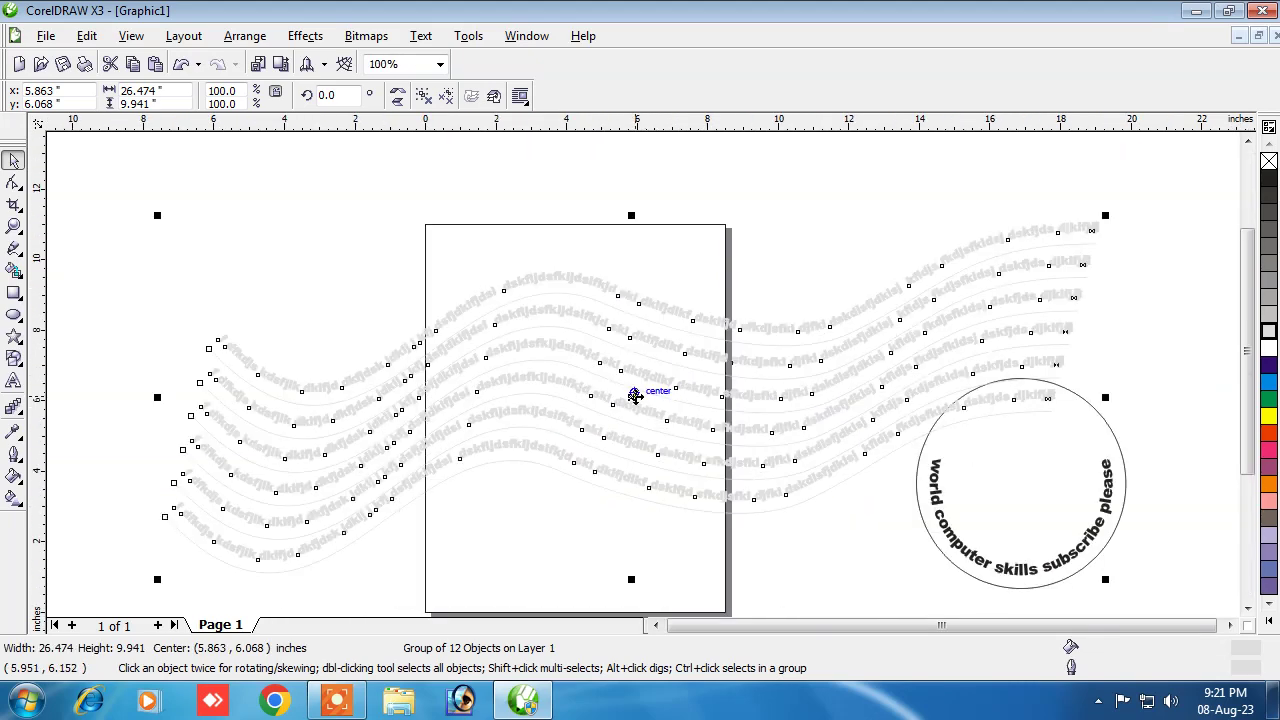
# Step: Draw a circle about 2.25 inches wide just outside the lower left end of the wavy text and remove its fill
pyautogui.scroll(-2, 643, 372)
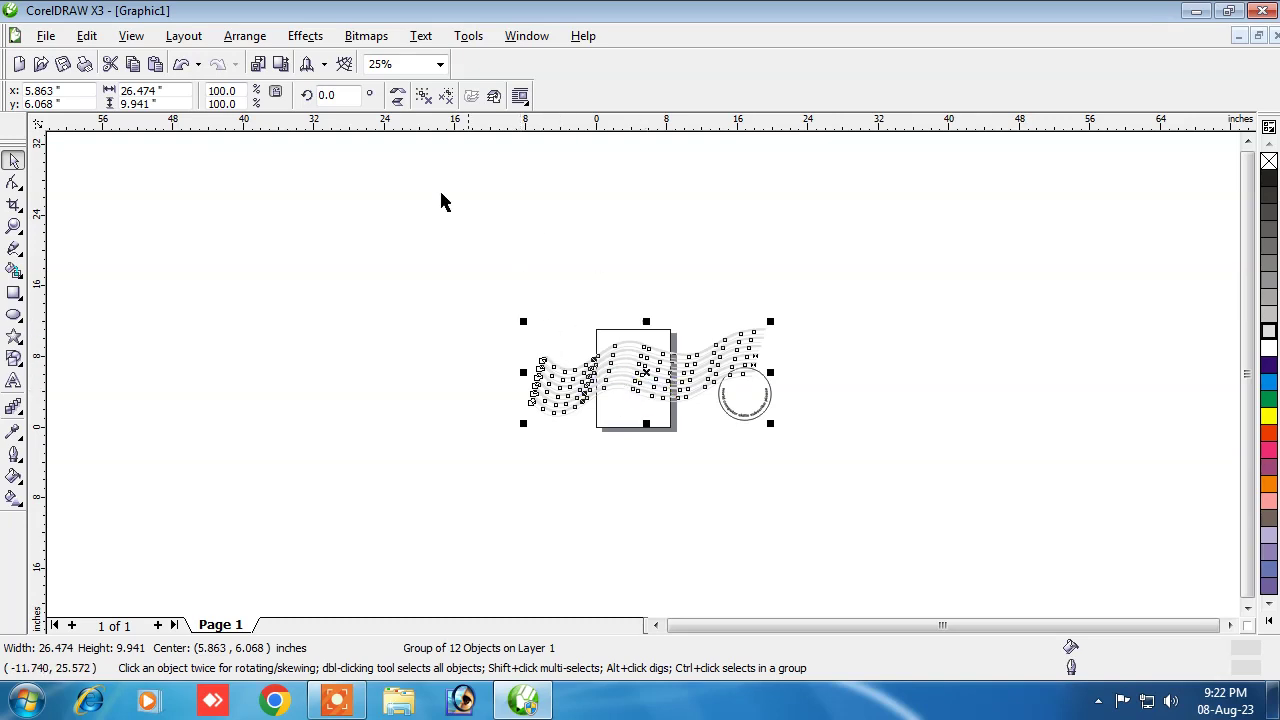
pyautogui.scroll(-3, 651, 366)
pyautogui.scroll(5, 629, 366)
pyautogui.scroll(10, 614, 368)
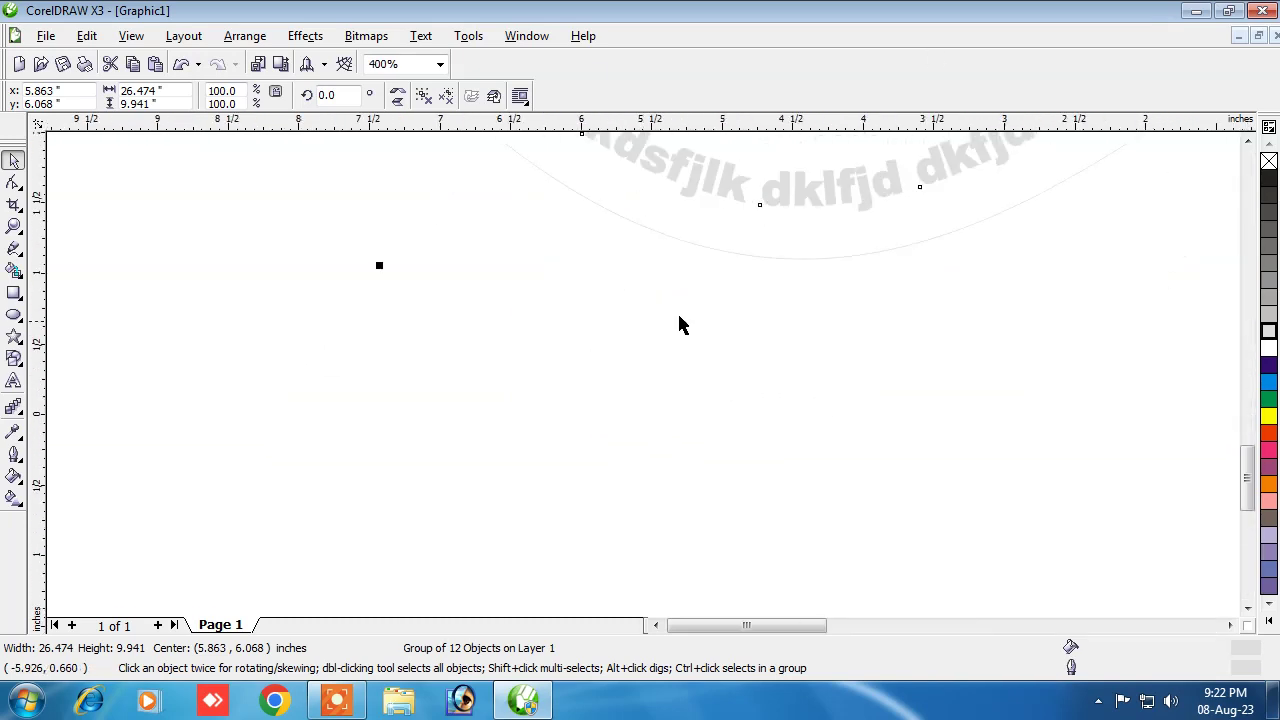
pyautogui.scroll(1, 595, 254)
pyautogui.scroll(-1, 772, 427)
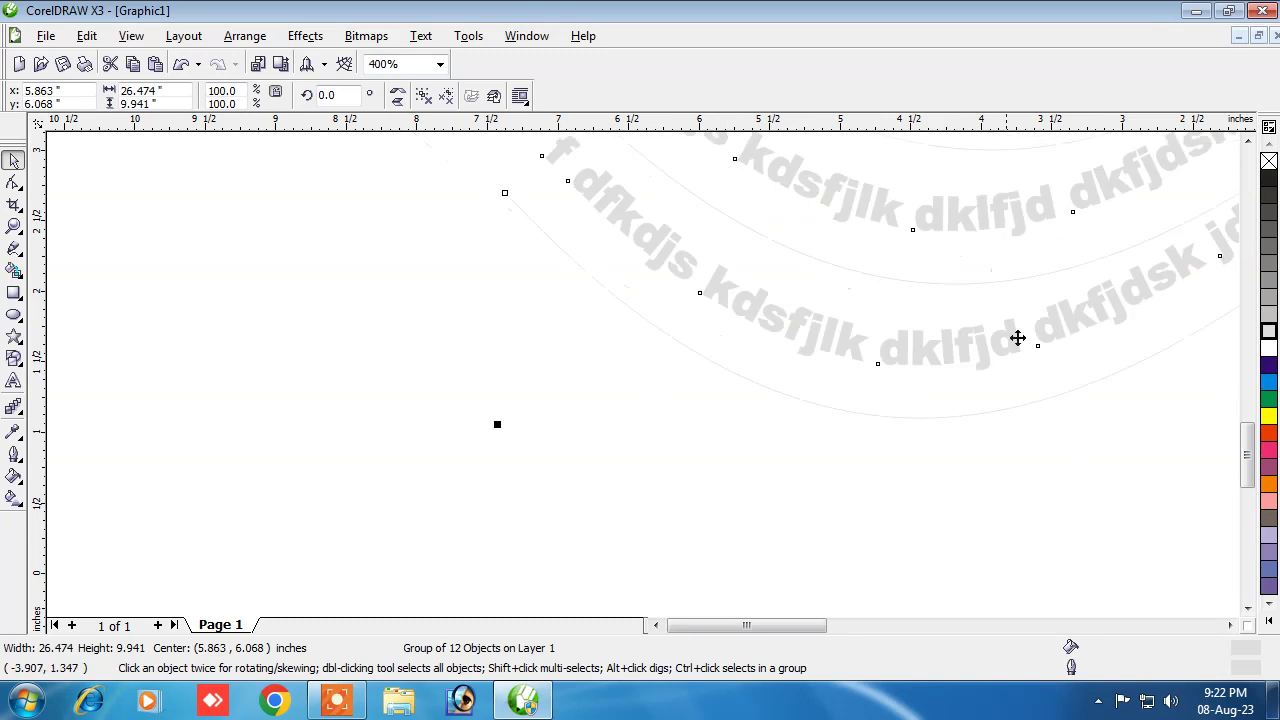
pyautogui.click(14, 314)
pyautogui.moveTo(210, 225); pyautogui.dragTo(474, 543)
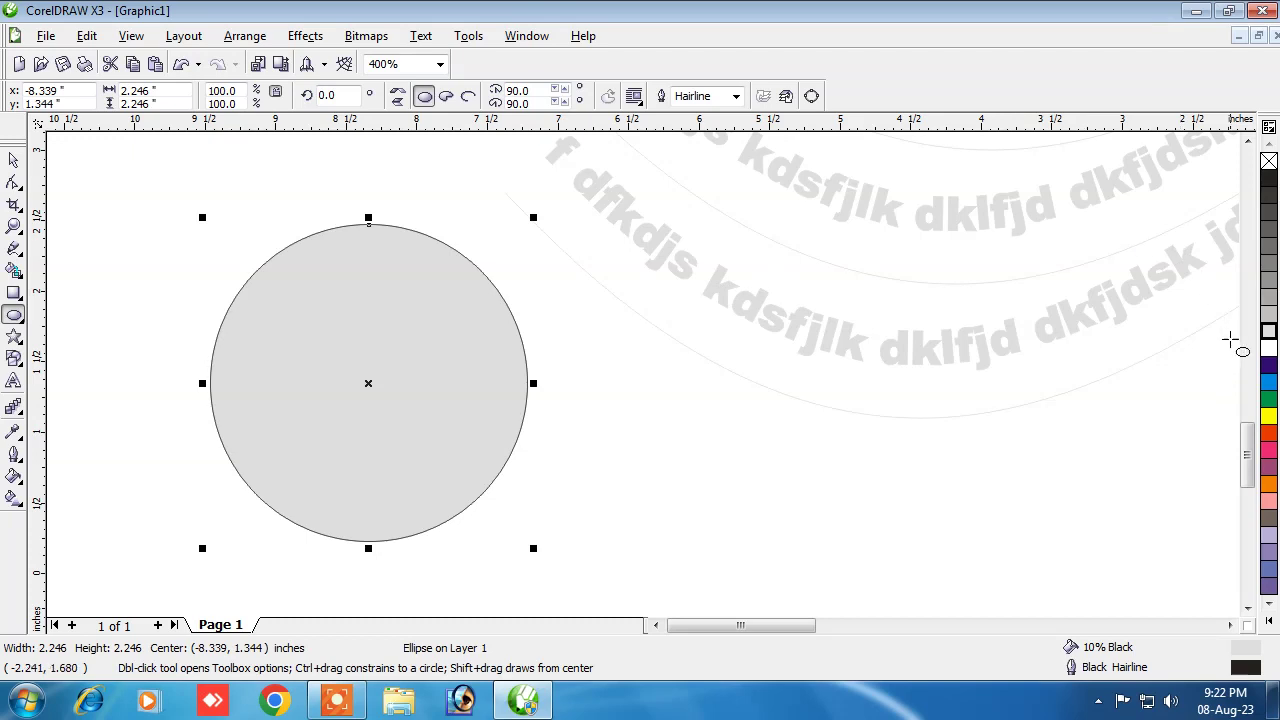
pyautogui.click(1268, 161)
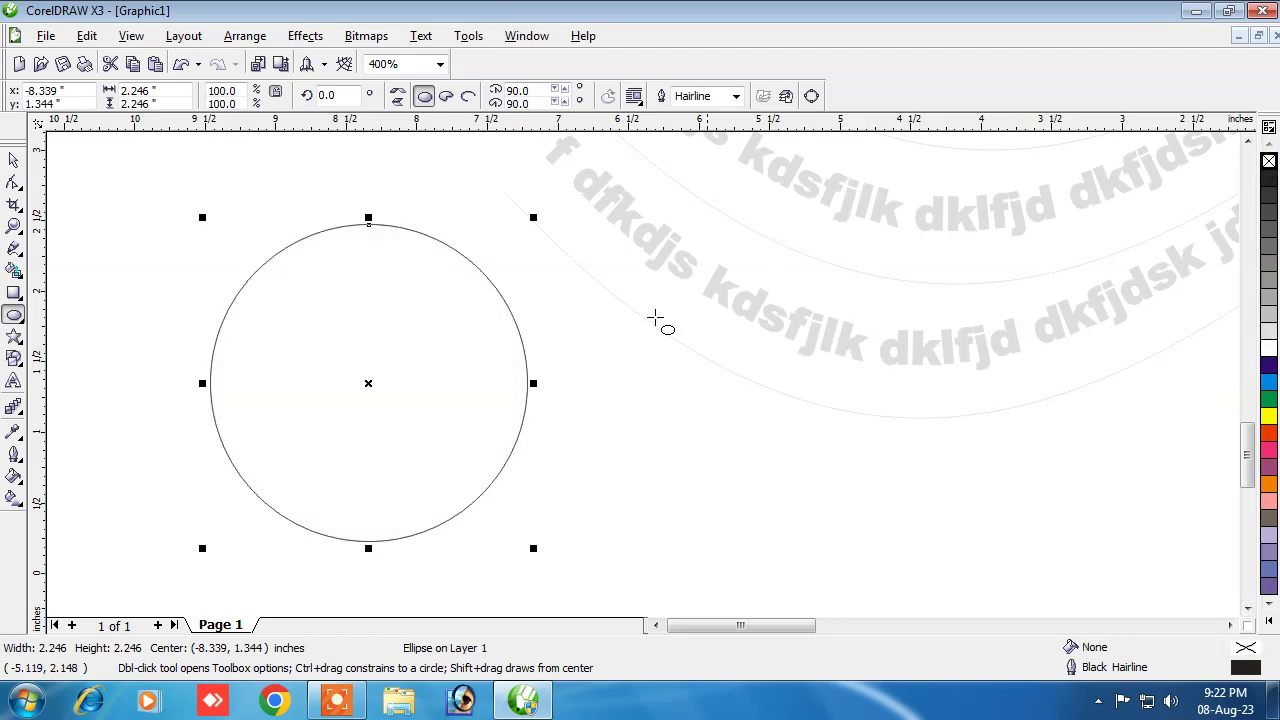
# Step: Duplicate the circle and shrink the copy to about 1.56 inches wide so it fits inside the original
pyautogui.press('space')
pyautogui.hotkey('ctrl', 'd')
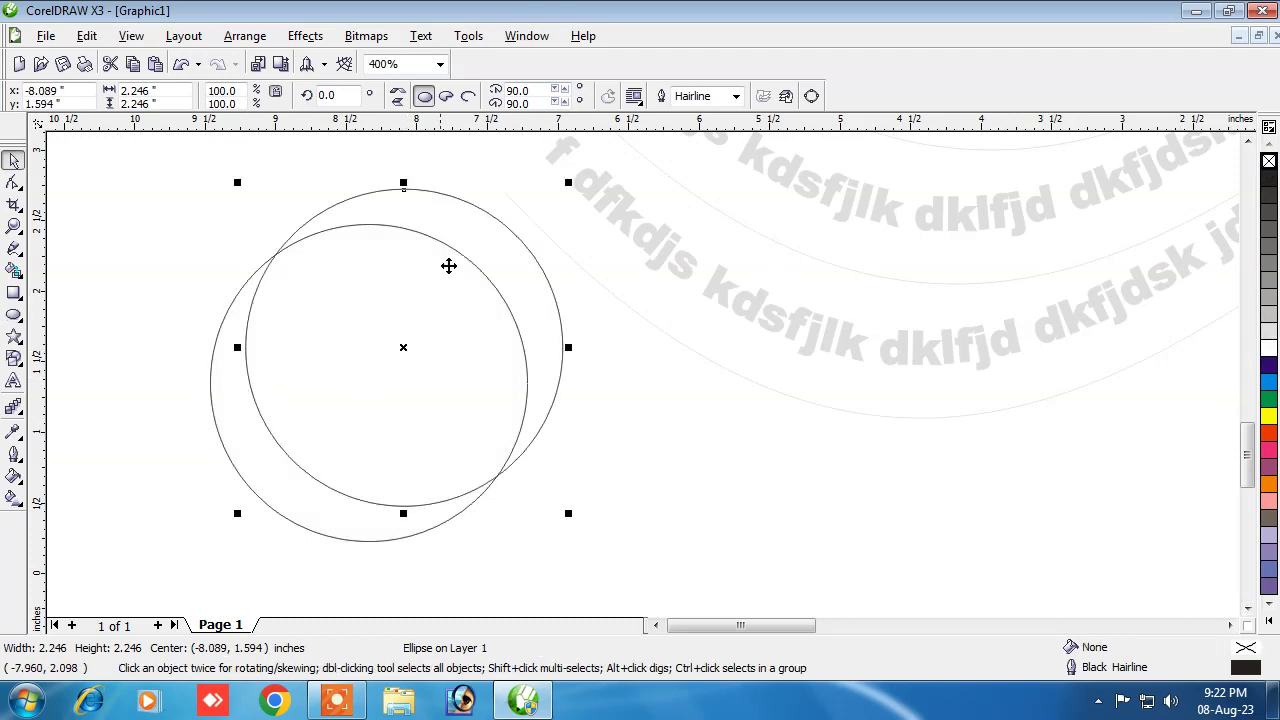
pyautogui.moveTo(570, 181); pyautogui.dragTo(471, 279)
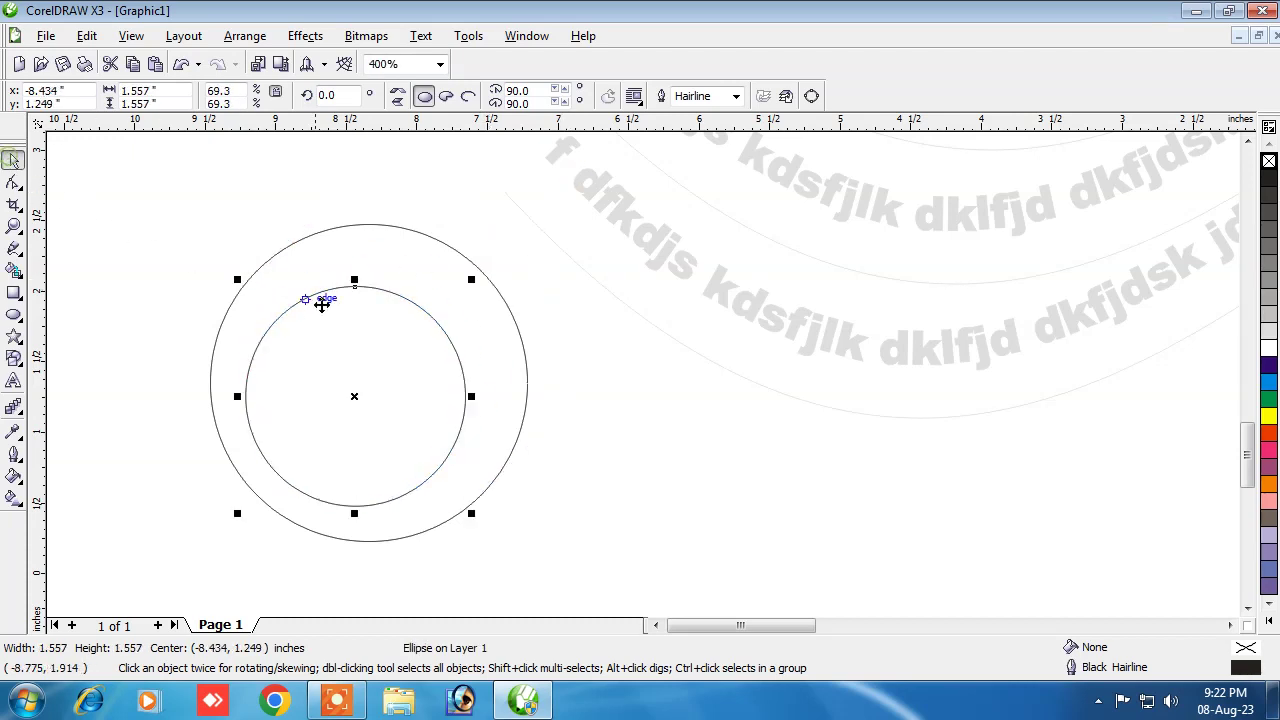
# Step: Select both circles, open the Character Formatting options and clear the selection
pyautogui.keyDown('shift'); pyautogui.click(320, 237); pyautogui.keyUp('shift')
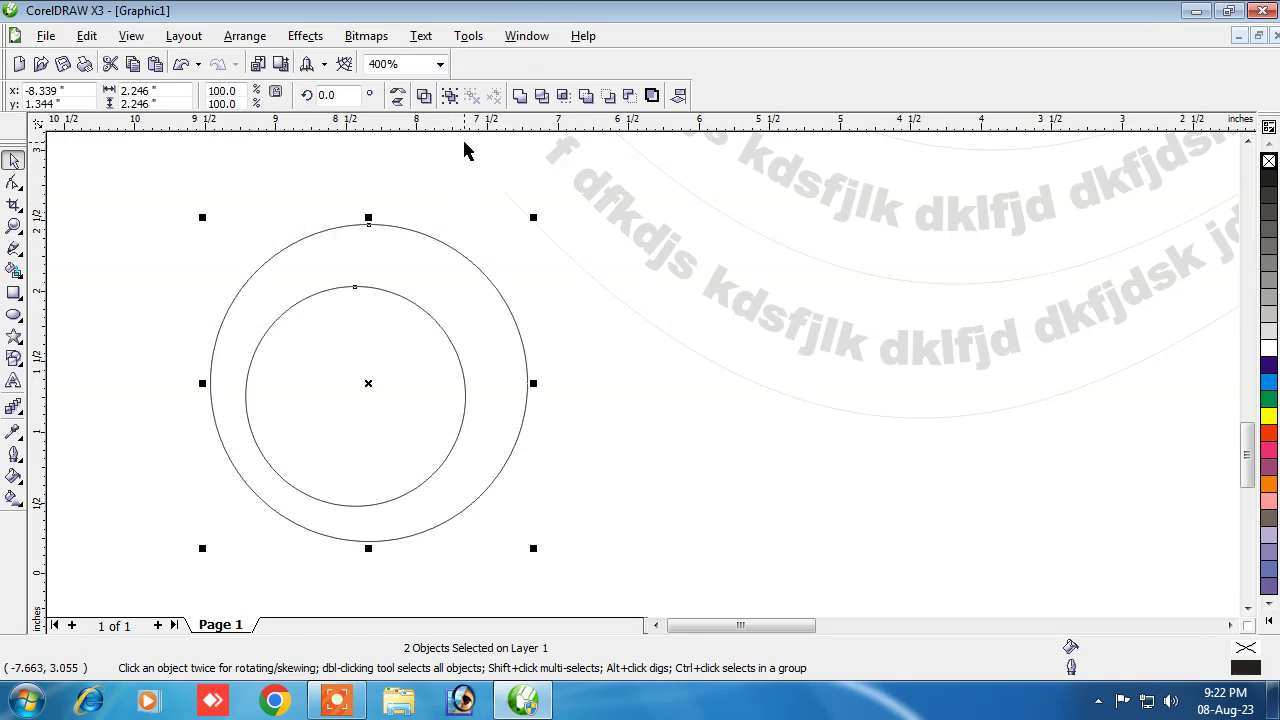
pyautogui.hotkey('ctrl', 't')
pyautogui.click(565, 278)
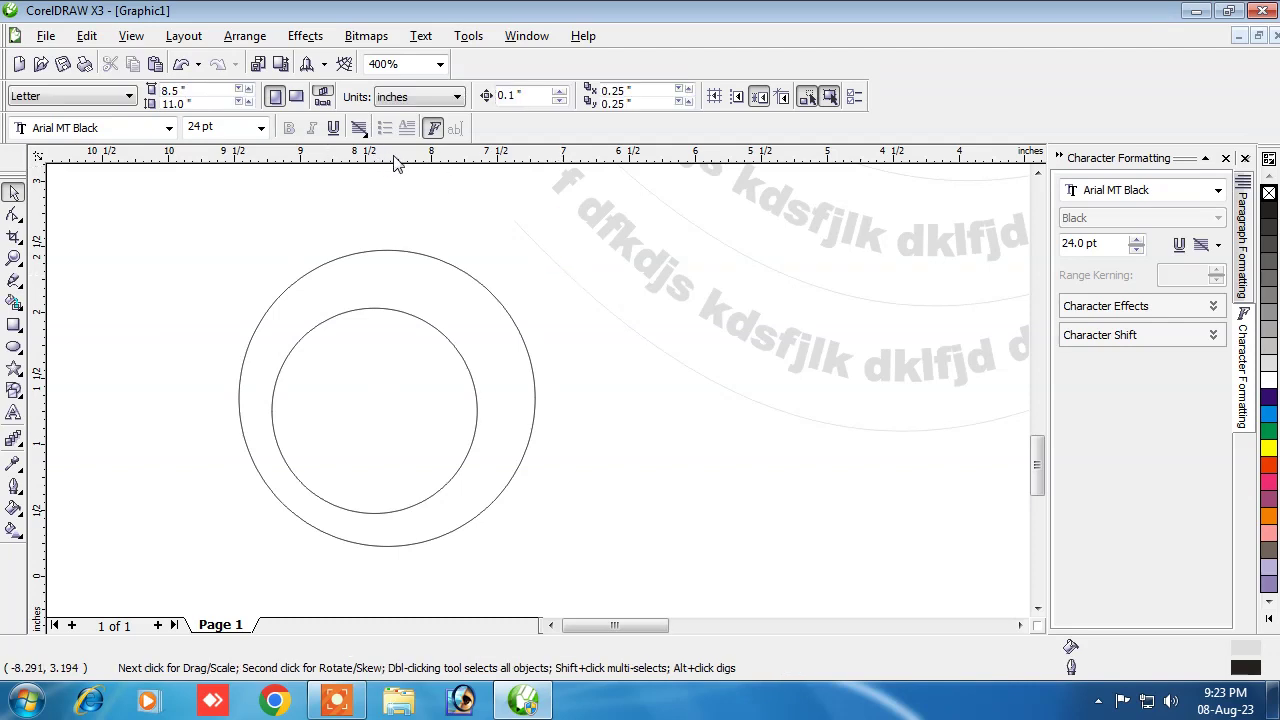
# Step: Add a horizontal and a vertical guideline crossing near the large circle's centre and centre both circles on their intersection
pyautogui.moveTo(395, 165); pyautogui.dragTo(409, 393)
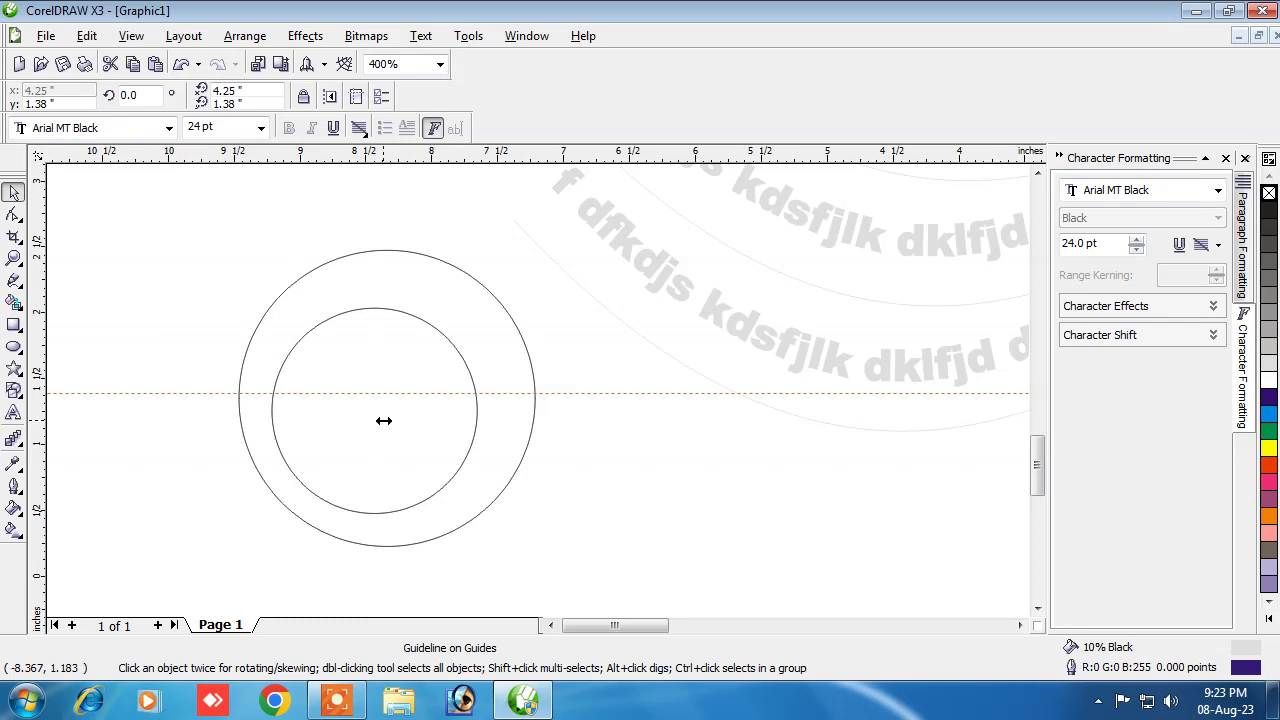
pyautogui.moveTo(384, 421); pyautogui.dragTo(383, 421)
pyautogui.click(476, 281)
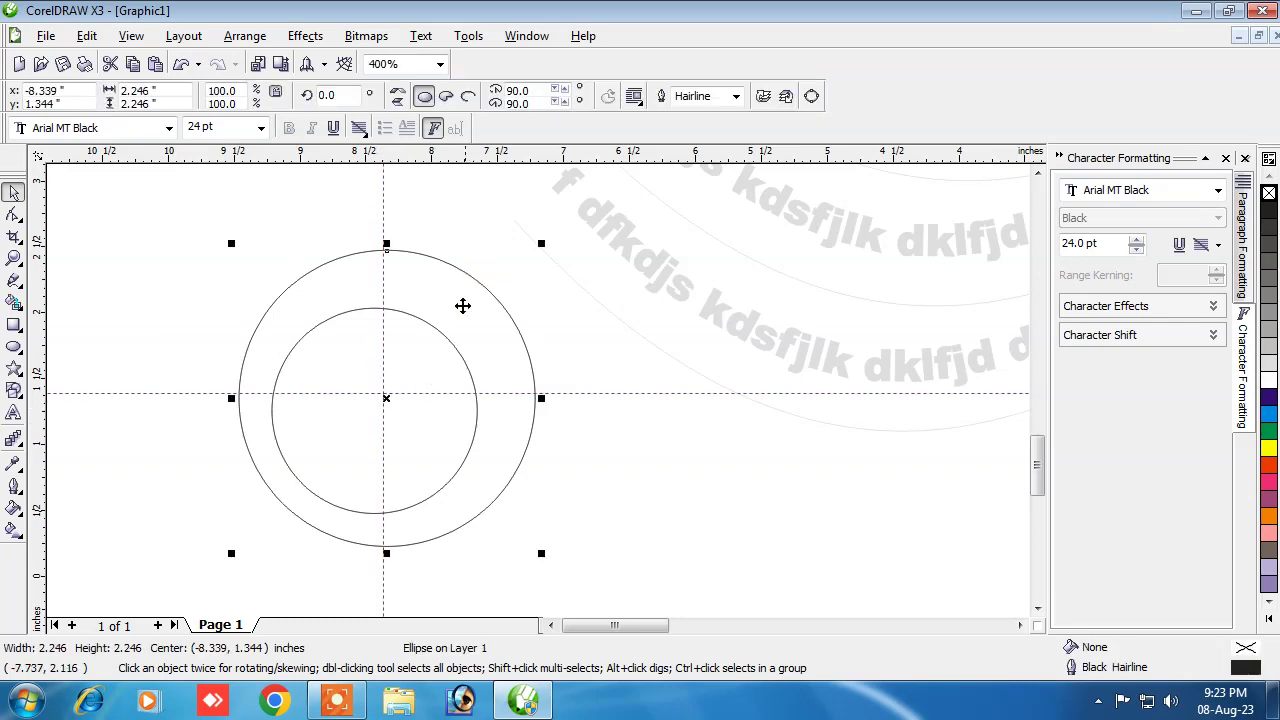
pyautogui.scroll(2, 414, 410)
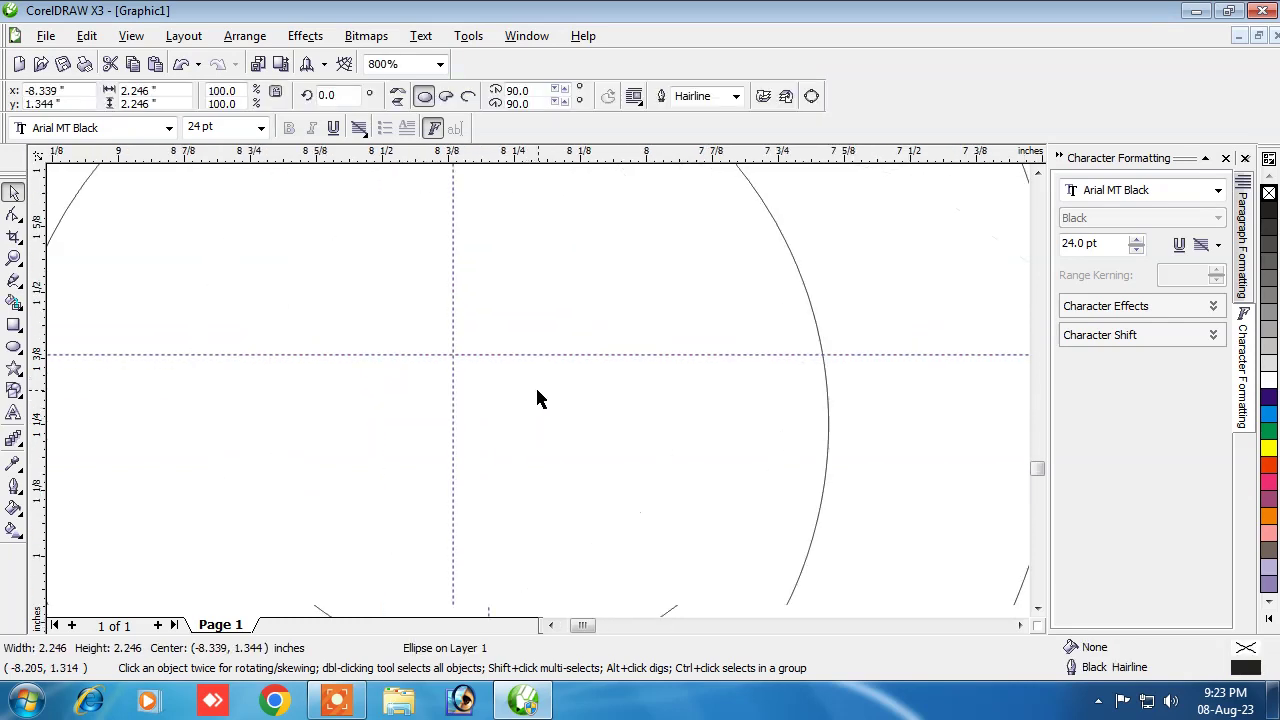
pyautogui.scroll(-2, 500, 388)
pyautogui.moveTo(740, 286); pyautogui.dragTo(732, 274)
pyautogui.click(633, 253)
pyautogui.moveTo(640, 262); pyautogui.dragTo(659, 232)
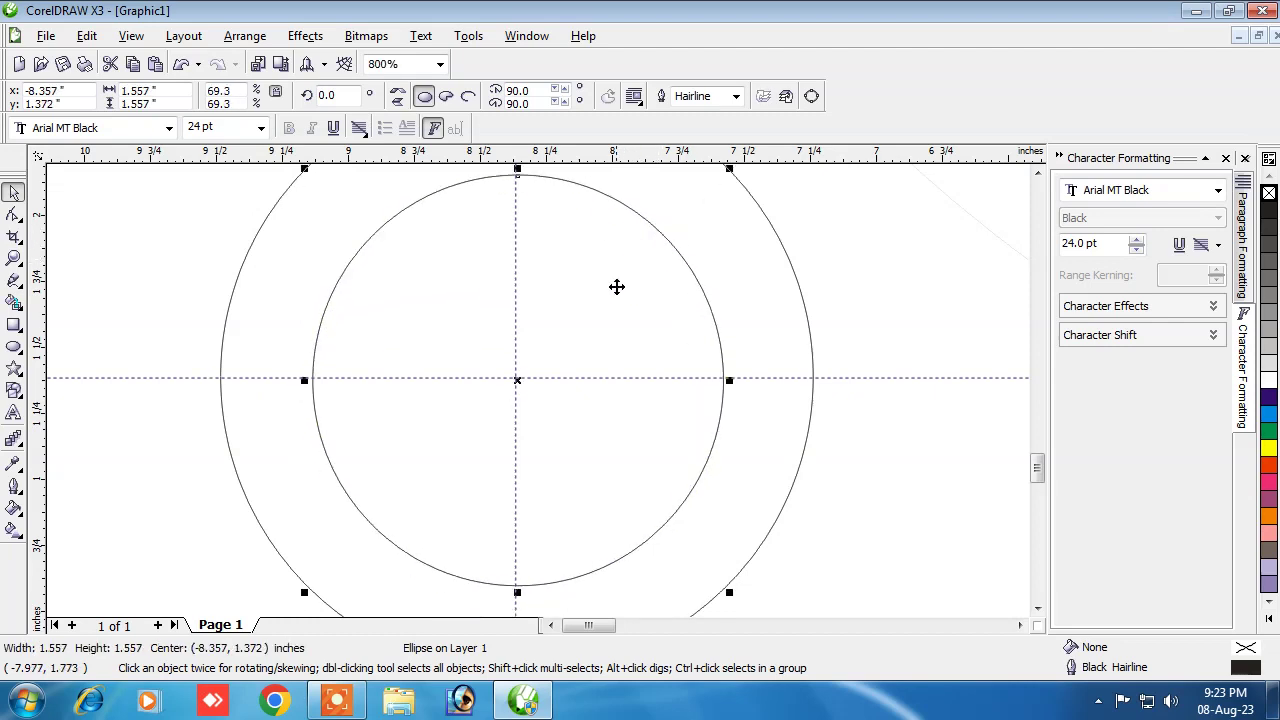
# Step: Move the smaller circle so its centre snaps exactly to the intersection of the two guidelines
pyautogui.scroll(4, 520, 400)
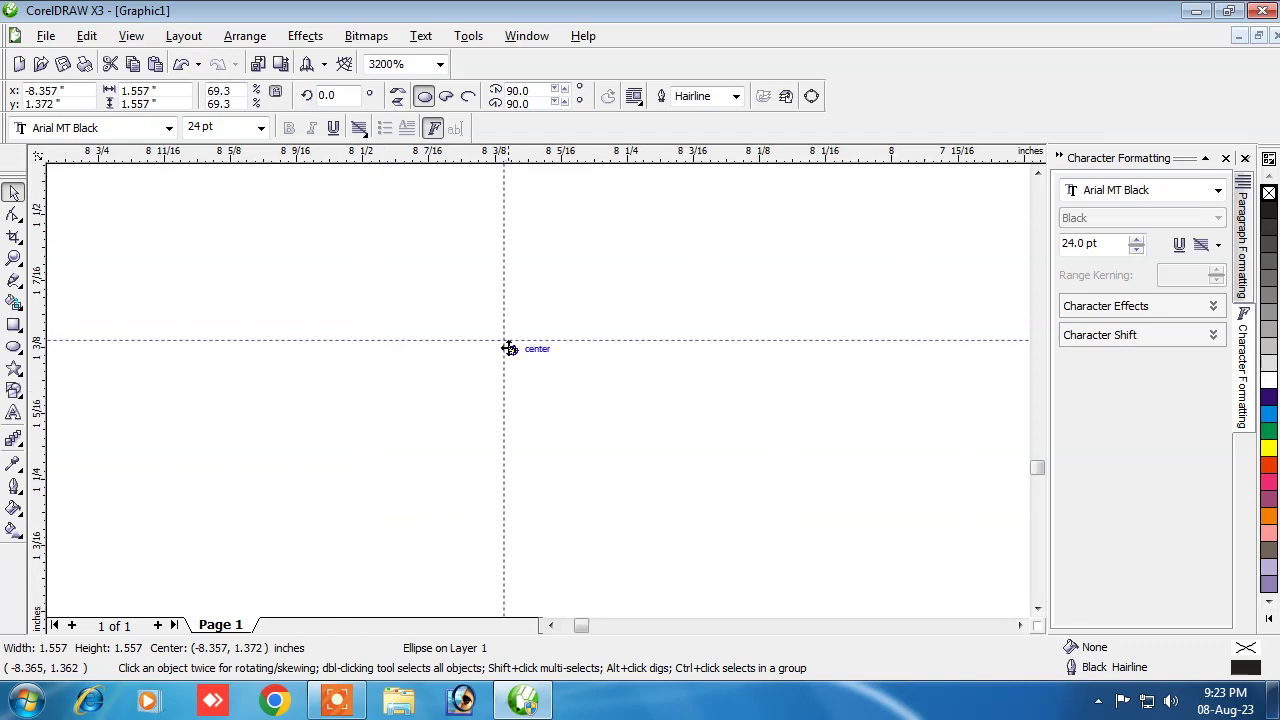
pyautogui.scroll(-1, 579, 290)
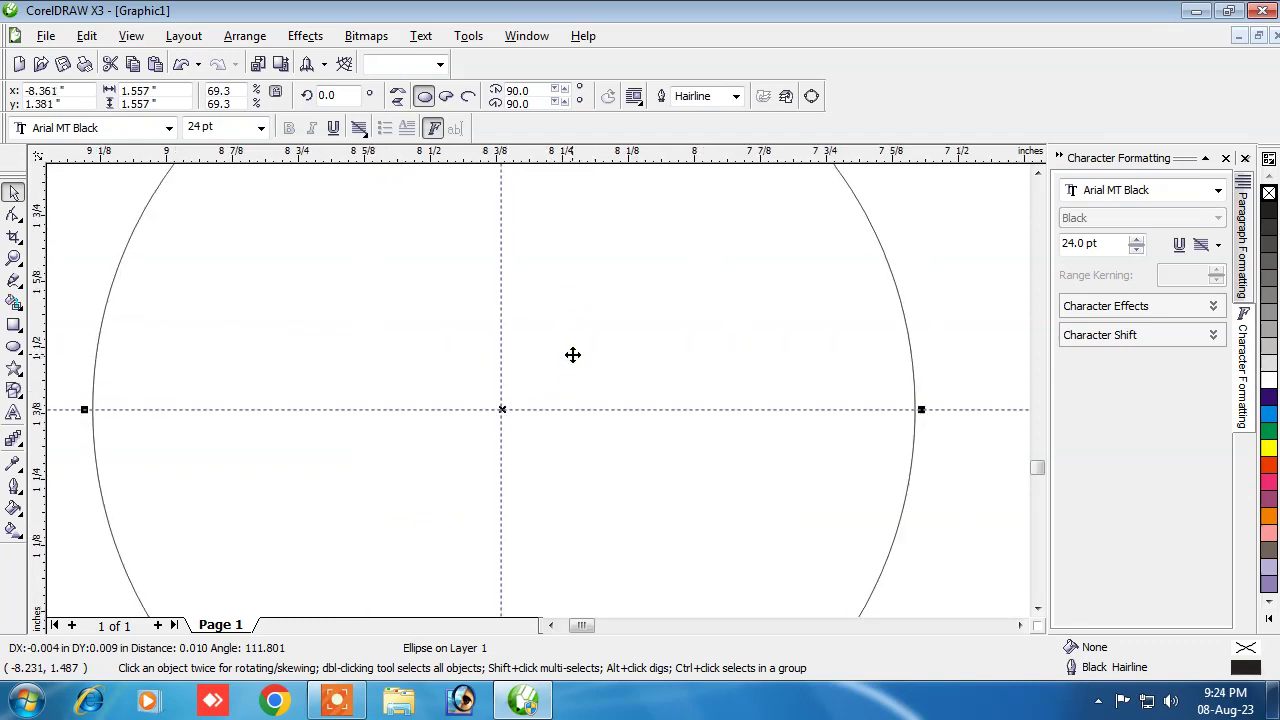
pyautogui.scroll(-1, 538, 391)
pyautogui.scroll(-1, 538, 391)
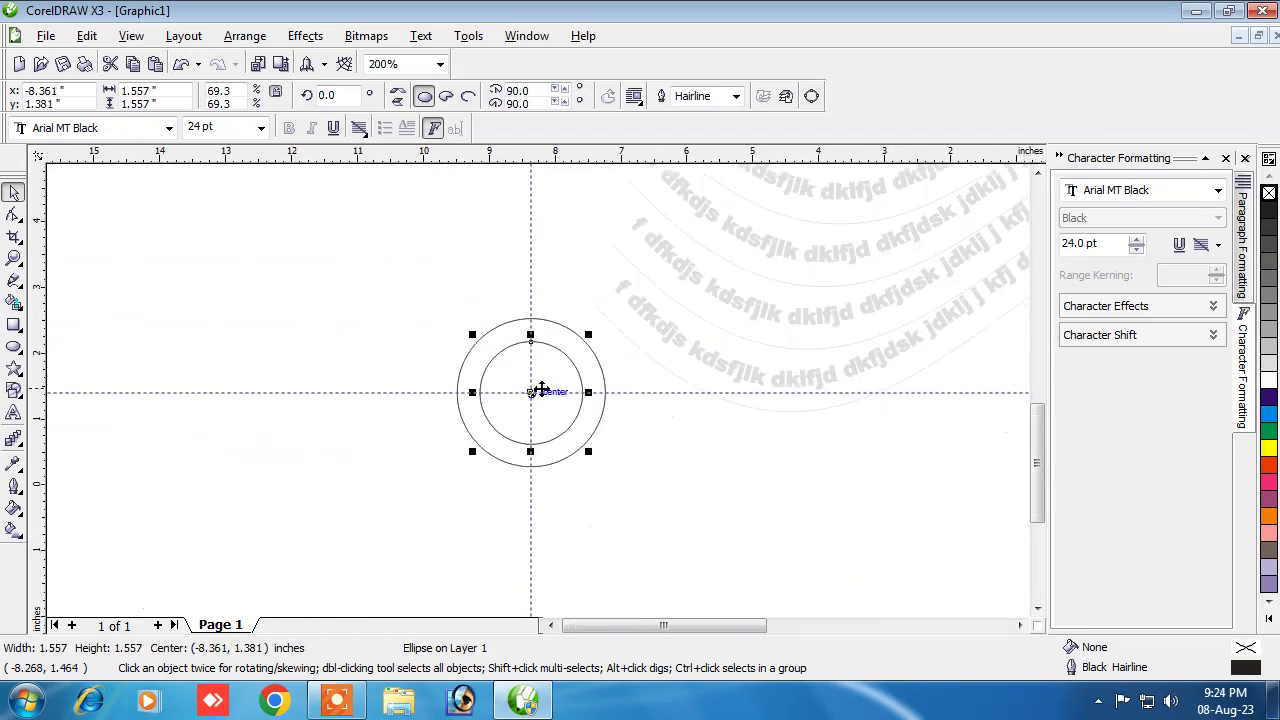
# Step: Delete the vertical and horizontal guidelines crossing the circles
pyautogui.click(494, 216)
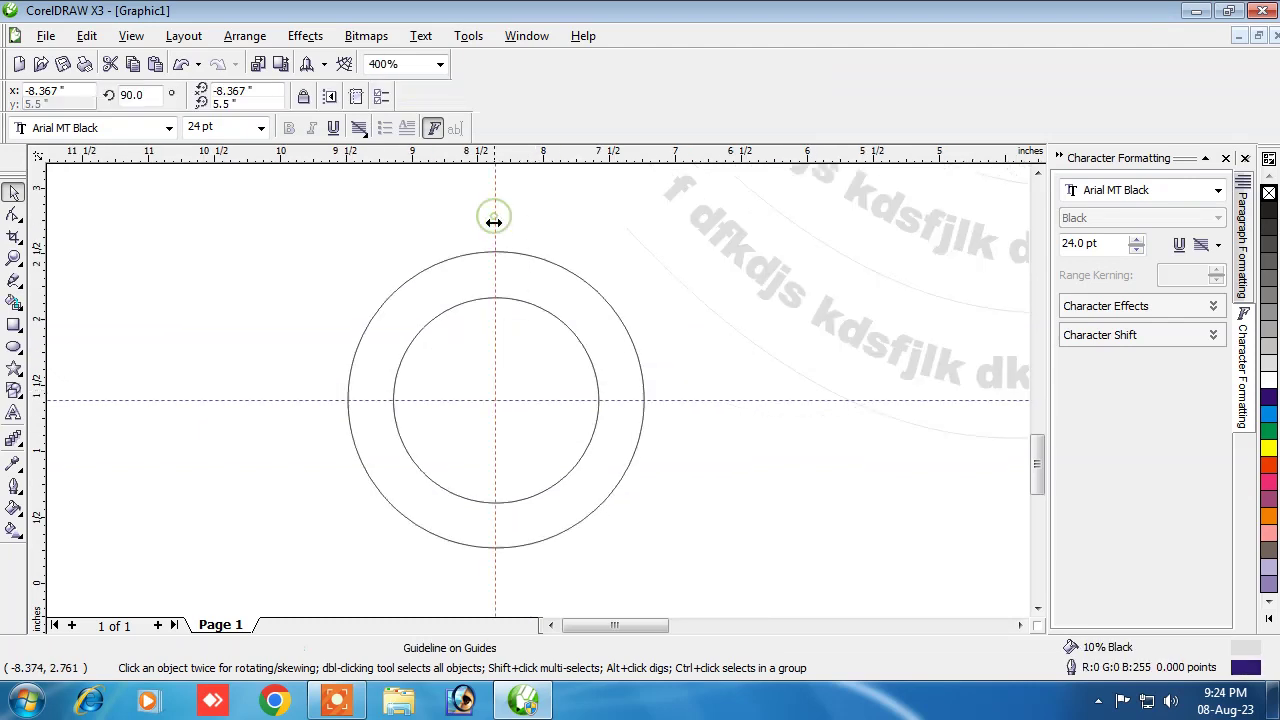
pyautogui.press('Delete')
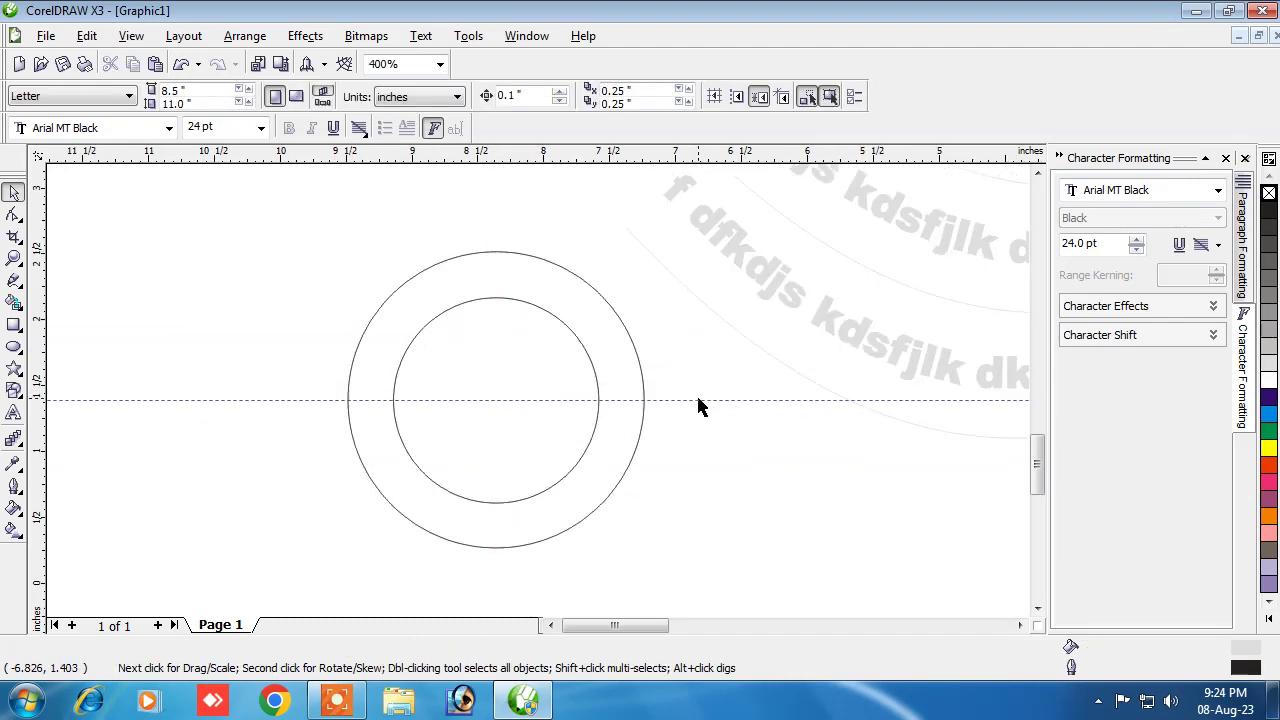
pyautogui.click(699, 402)
pyautogui.click(701, 398)
pyautogui.click(701, 400)
pyautogui.press('Delete')
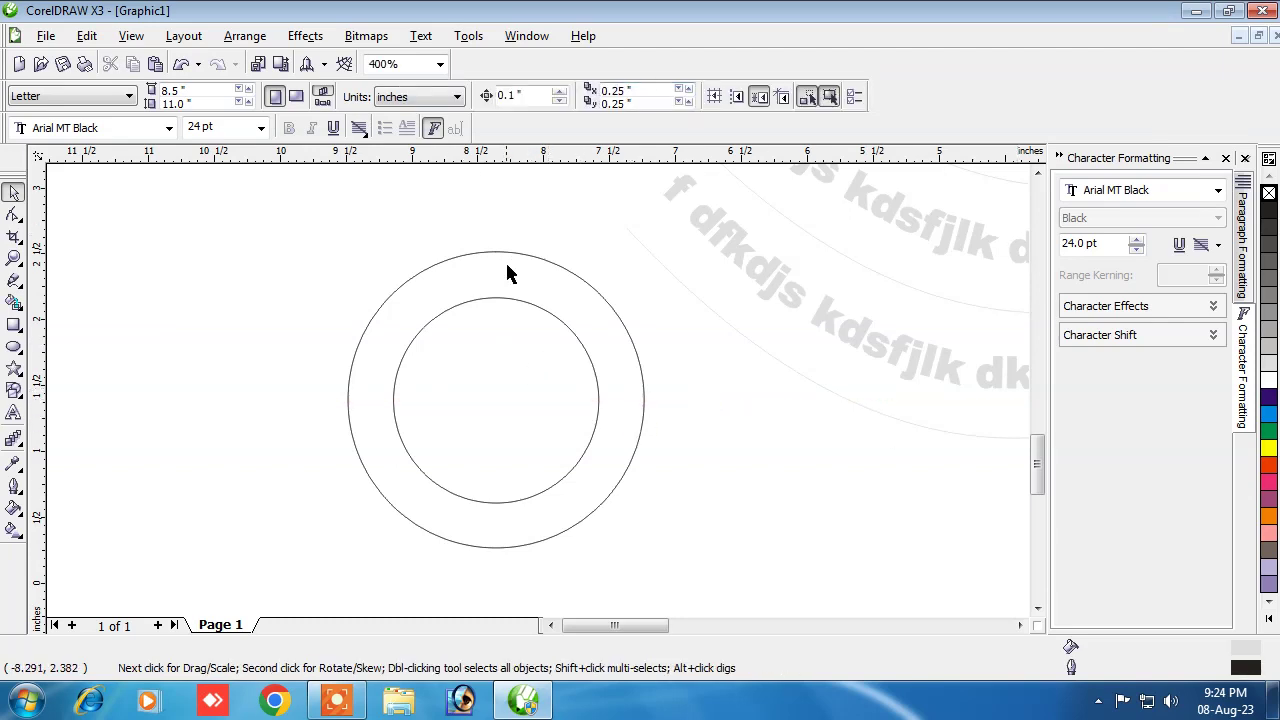
# Step: Fill the larger circle with 50% black and the smaller circle with white to form a grey ring
pyautogui.click(508, 264)
pyautogui.click(1270, 300)
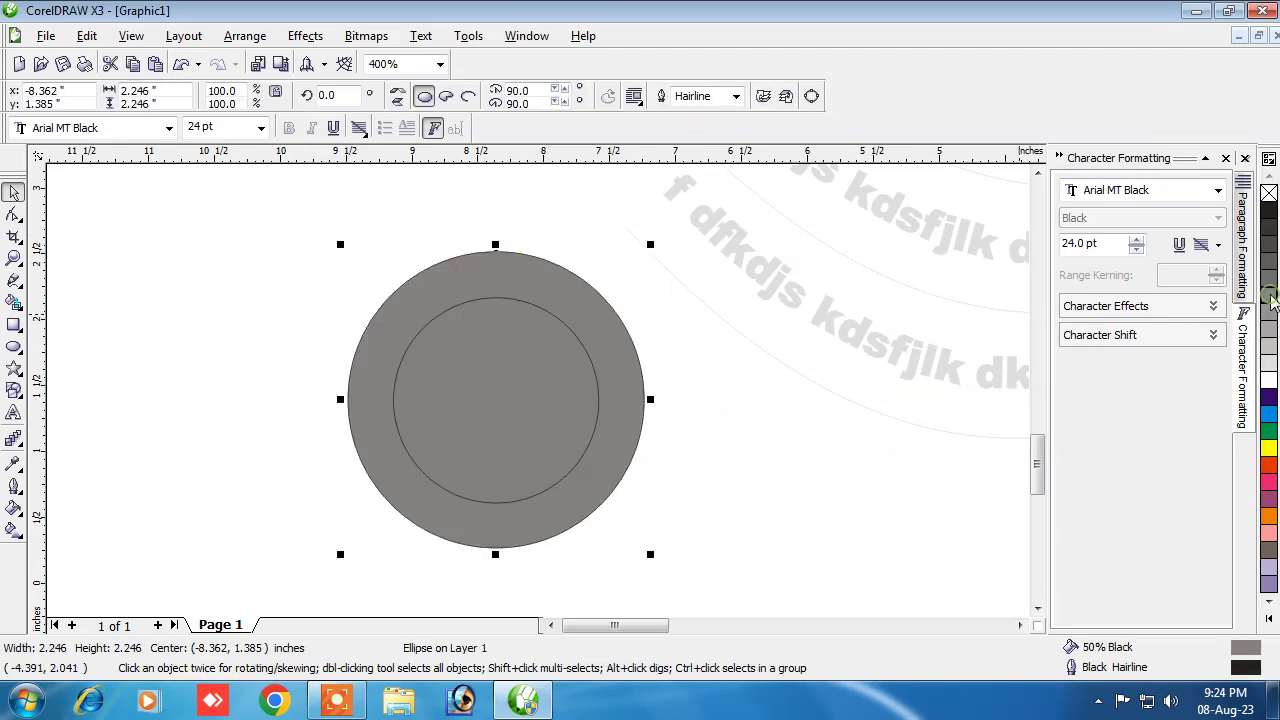
pyautogui.click(535, 315)
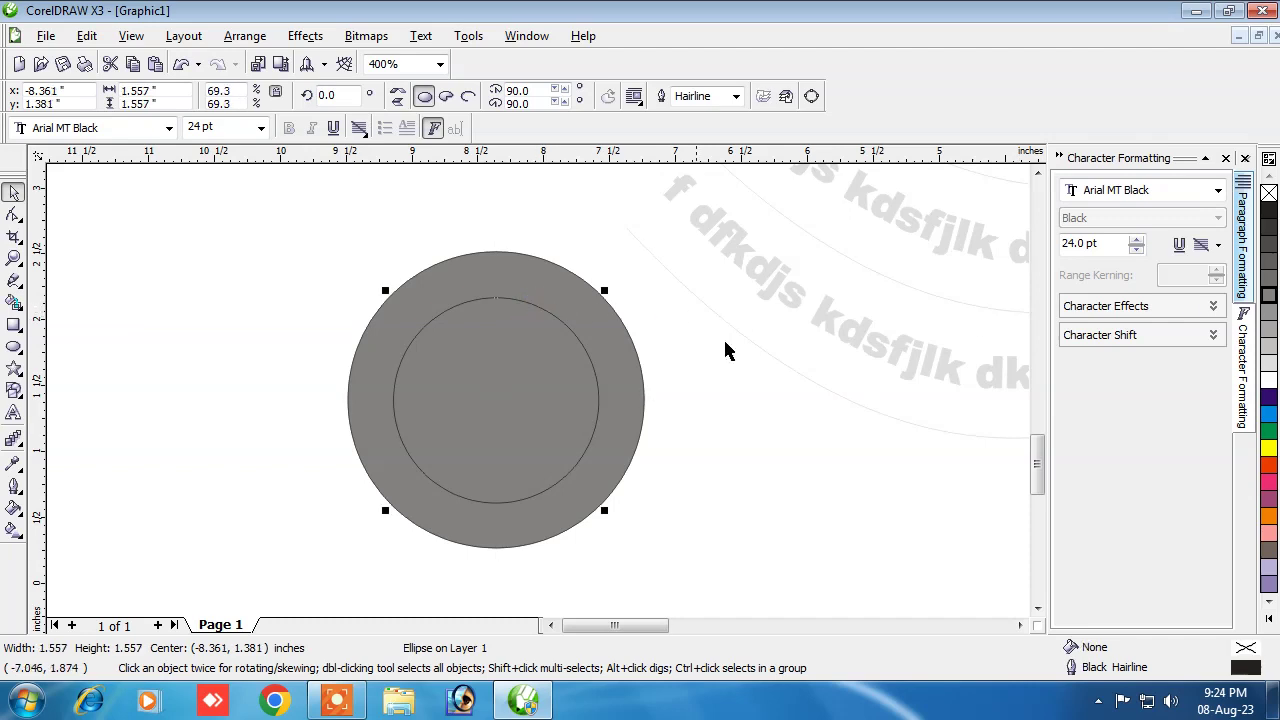
pyautogui.click(1268, 380)
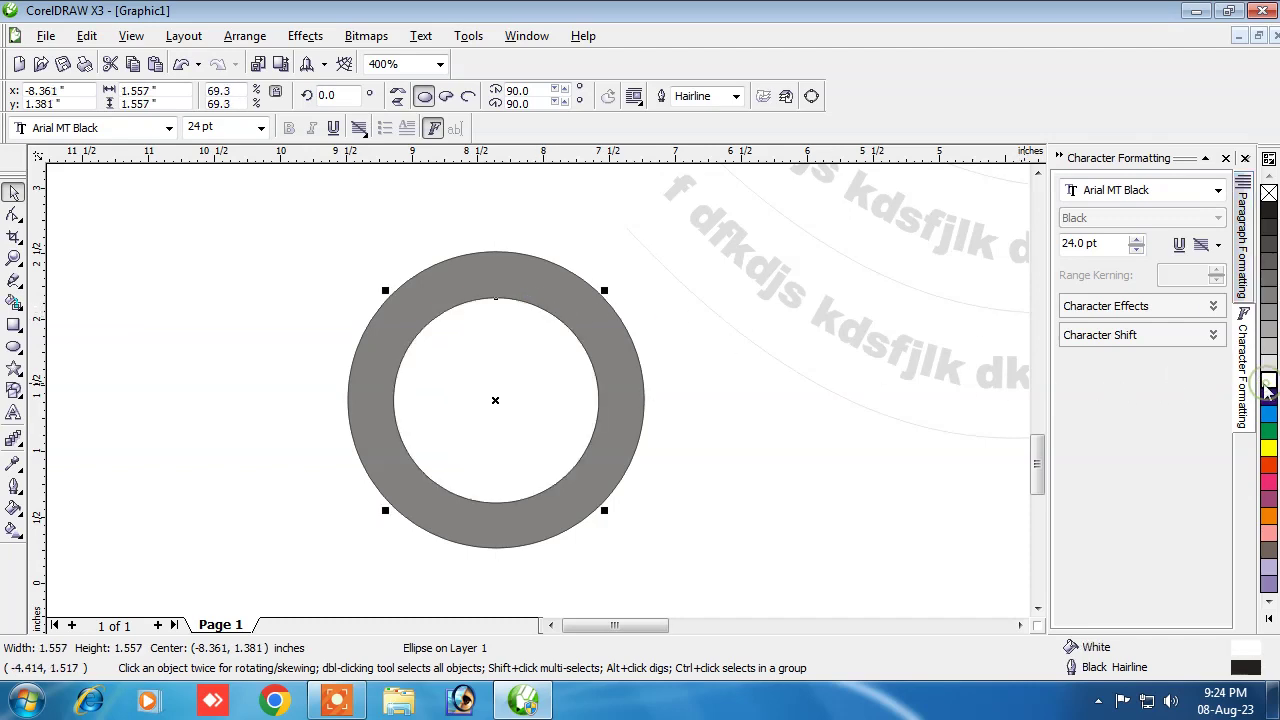
pyautogui.click(541, 320)
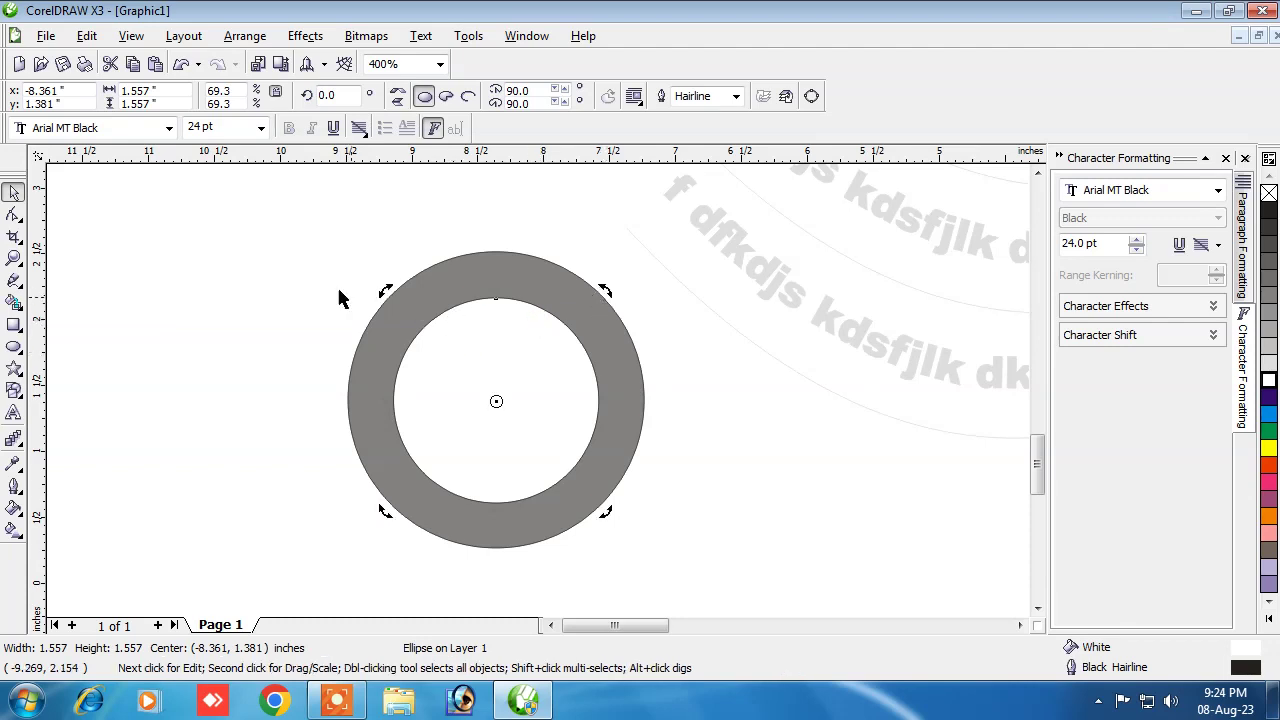
pyautogui.click(362, 251)
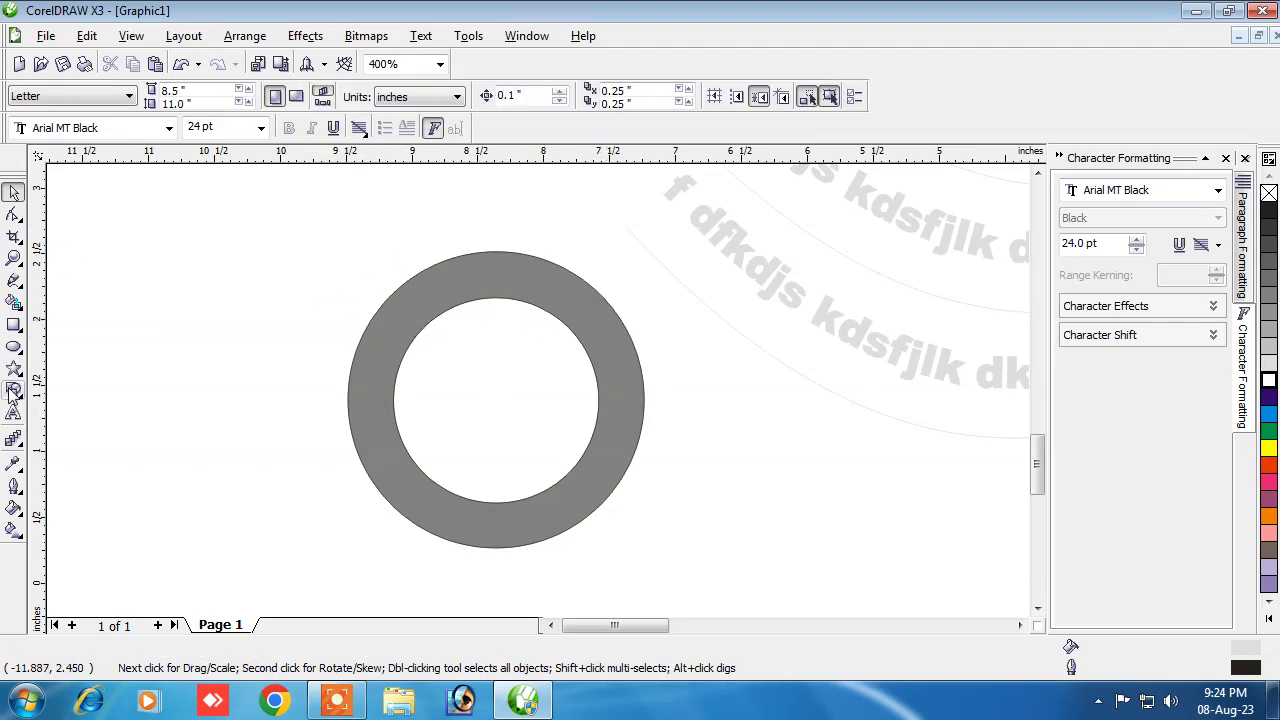
# Step: Add the artistic text "world computer skills" in 24 pt Arial MT Black, starting beside the ring
pyautogui.click(14, 416)
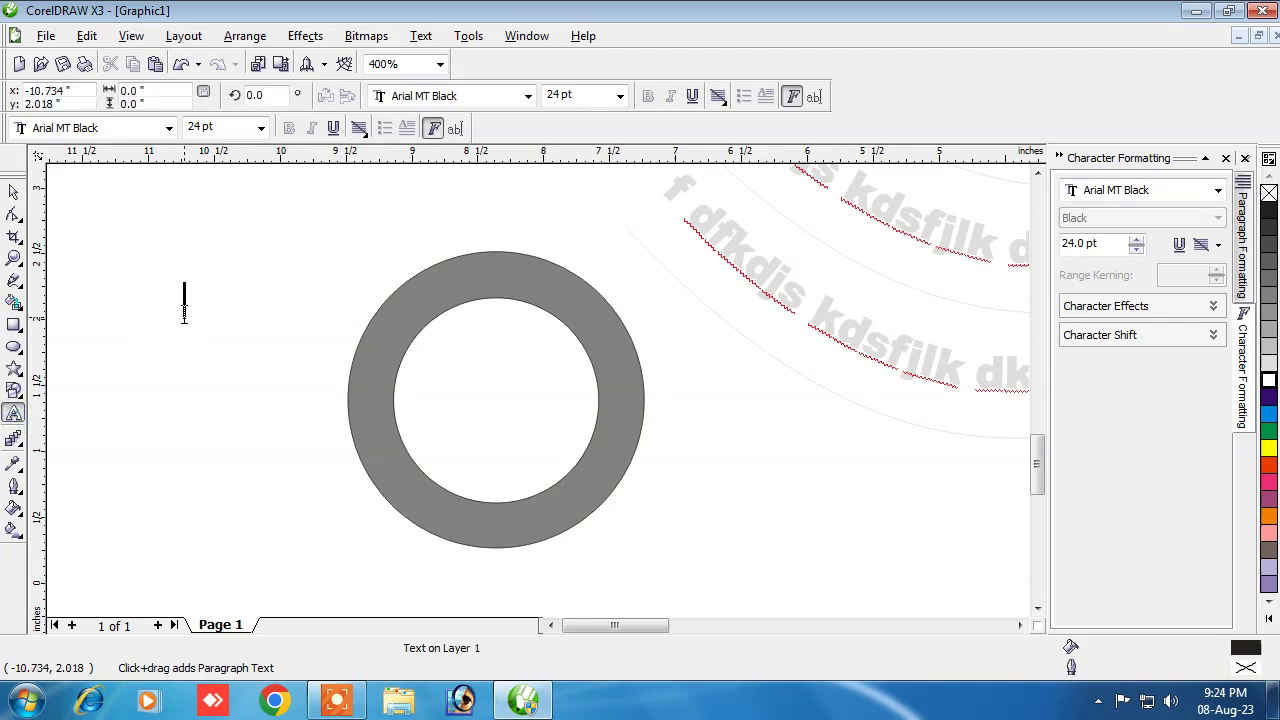
pyautogui.write('worl')
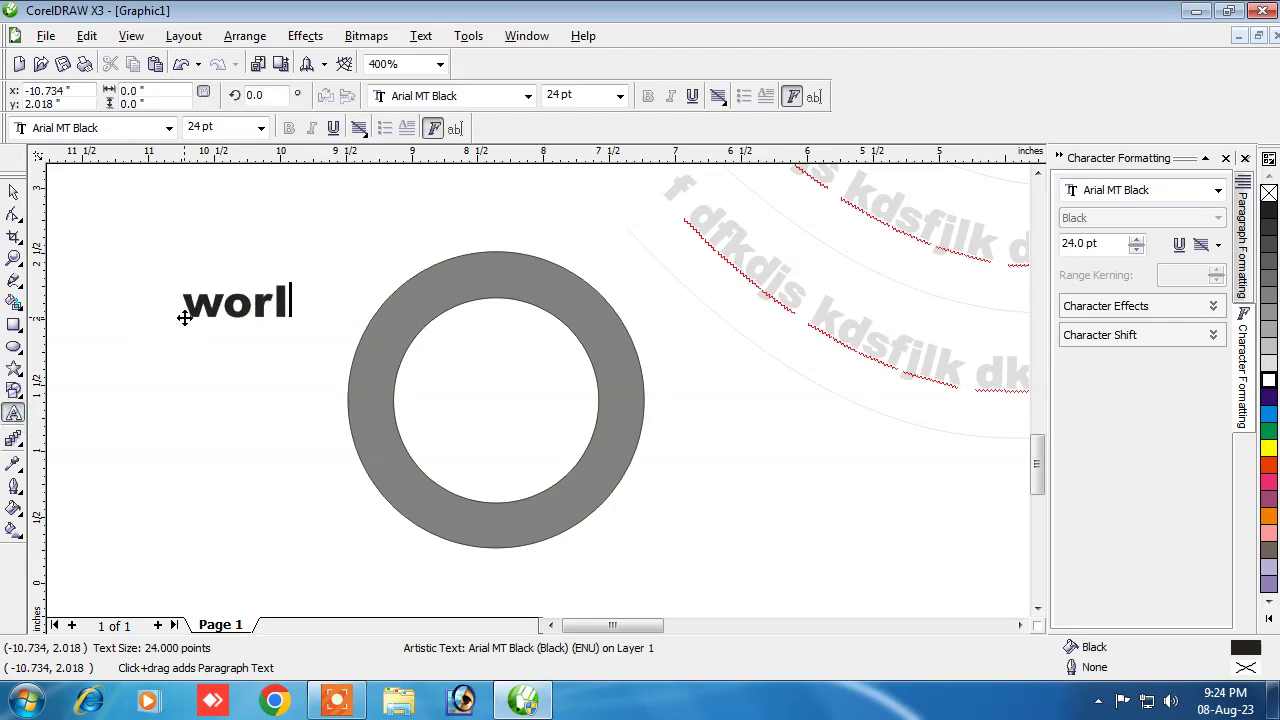
pyautogui.write('d campute')
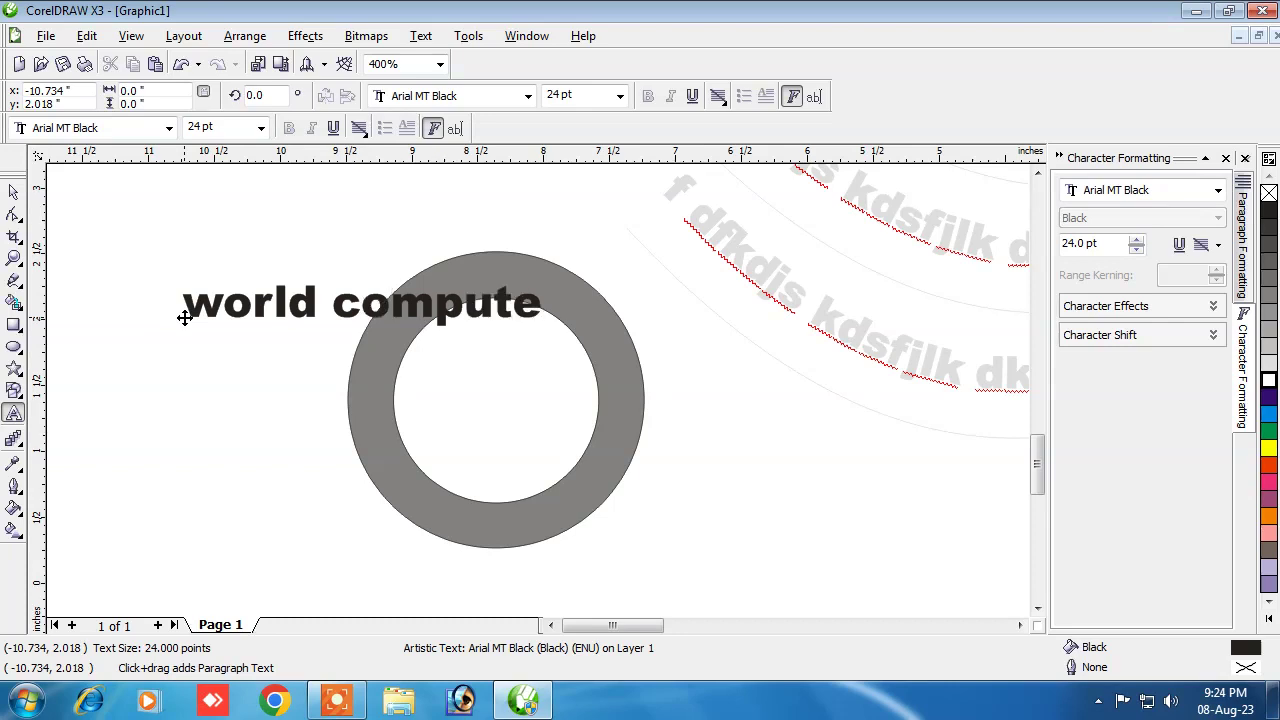
pyautogui.write('r skills')
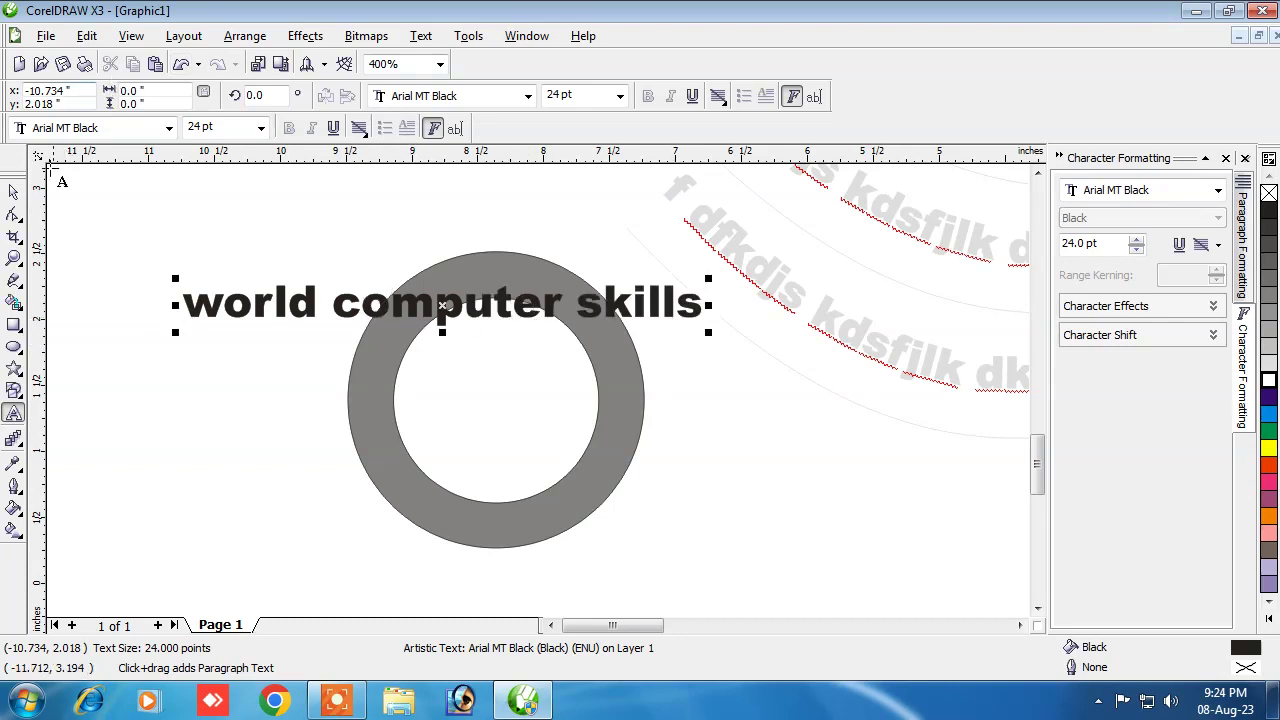
pyautogui.click(14, 193)
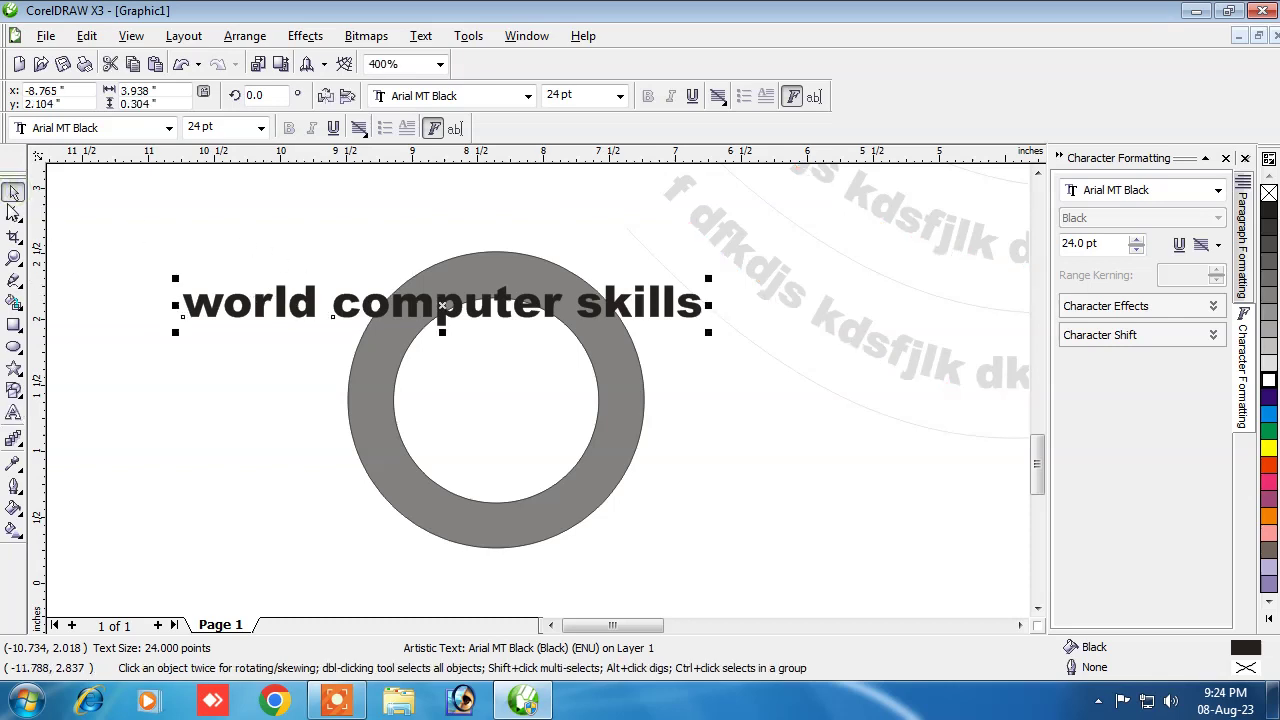
# Step: Fit the text to the outer circle's path, offset -0.239 inches so it curves inside the upper half of the grey band
pyautogui.click(421, 35)
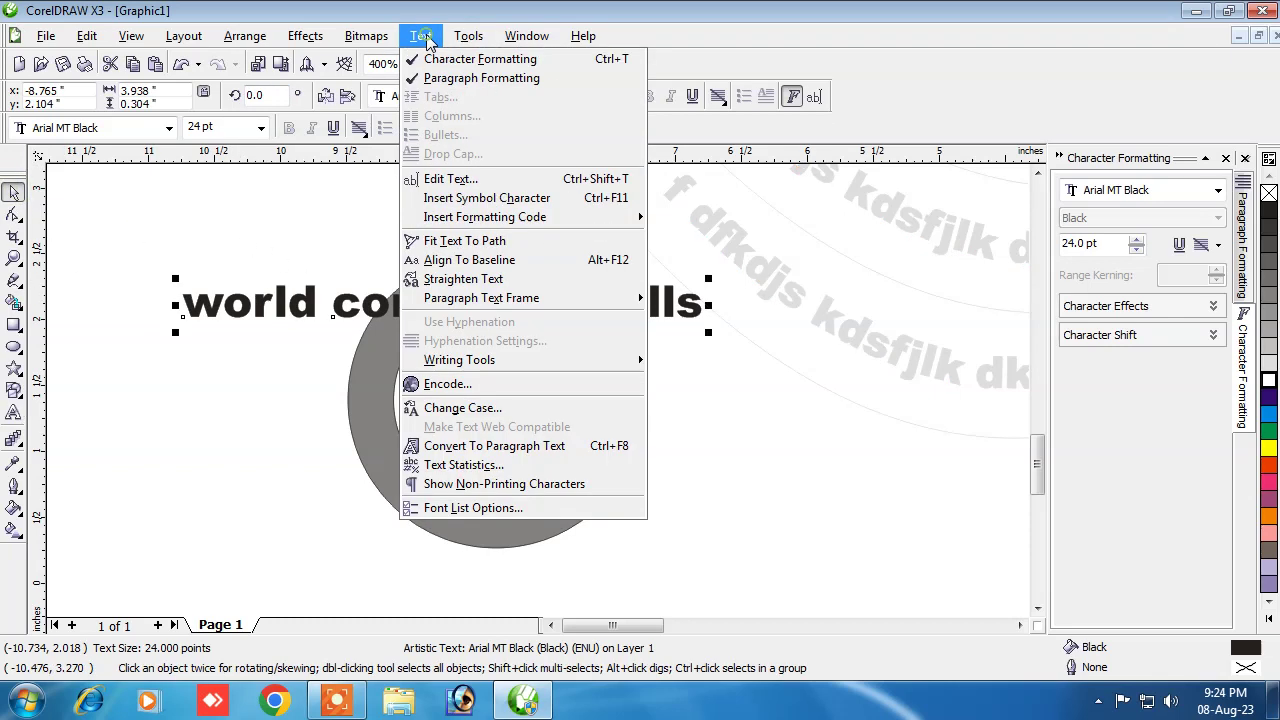
pyautogui.click(462, 241)
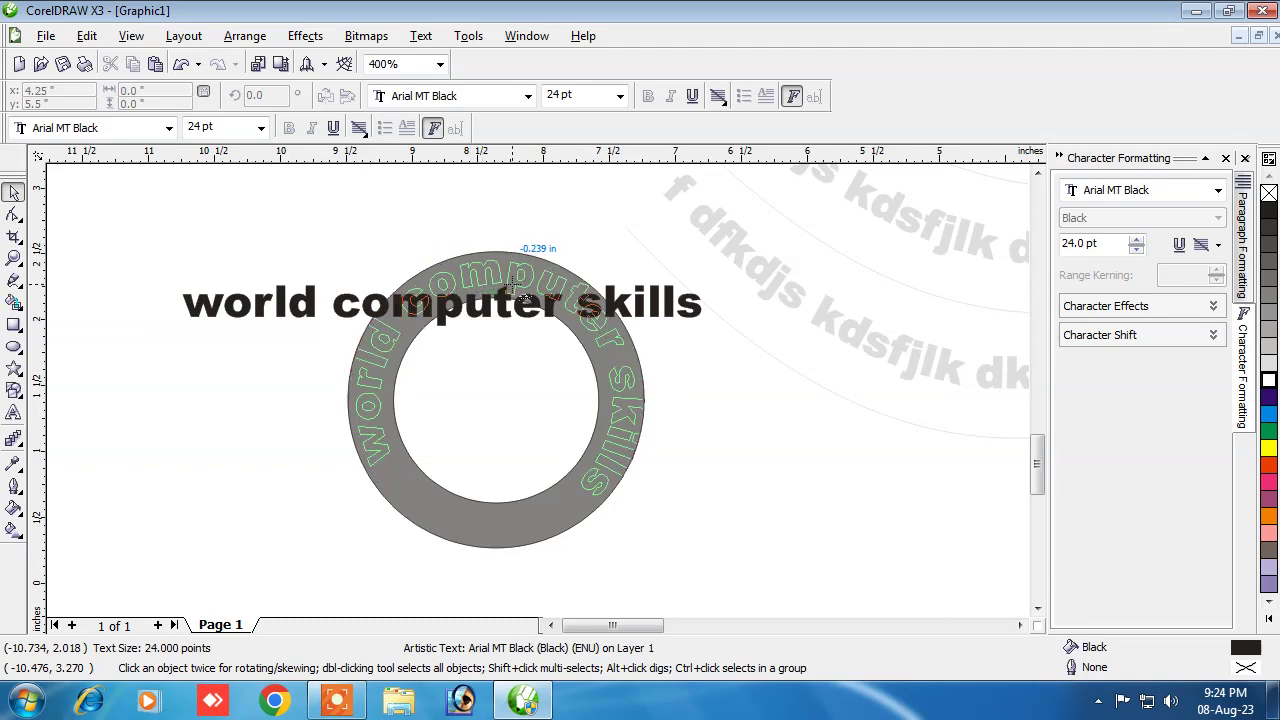
pyautogui.click(506, 295)
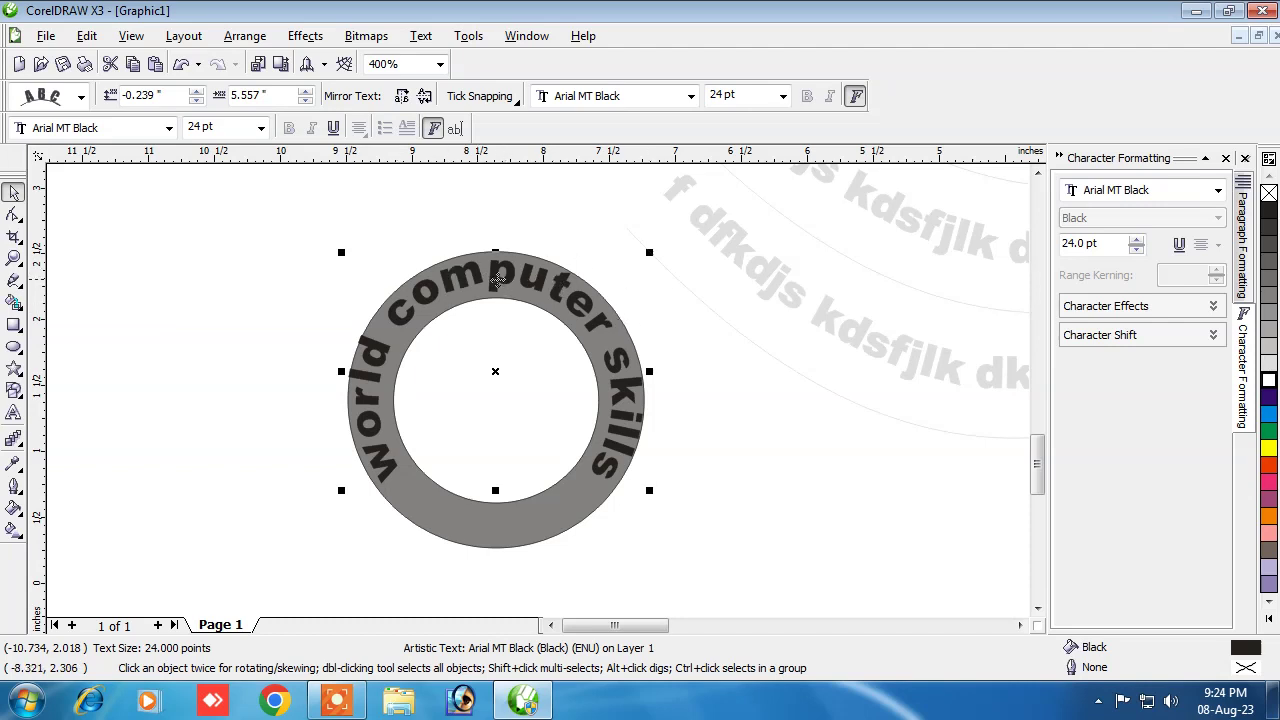
pyautogui.click(437, 291)
pyautogui.click(545, 278)
# Step: Set the curved text's font size to 20 pt
pyautogui.click(740, 96)
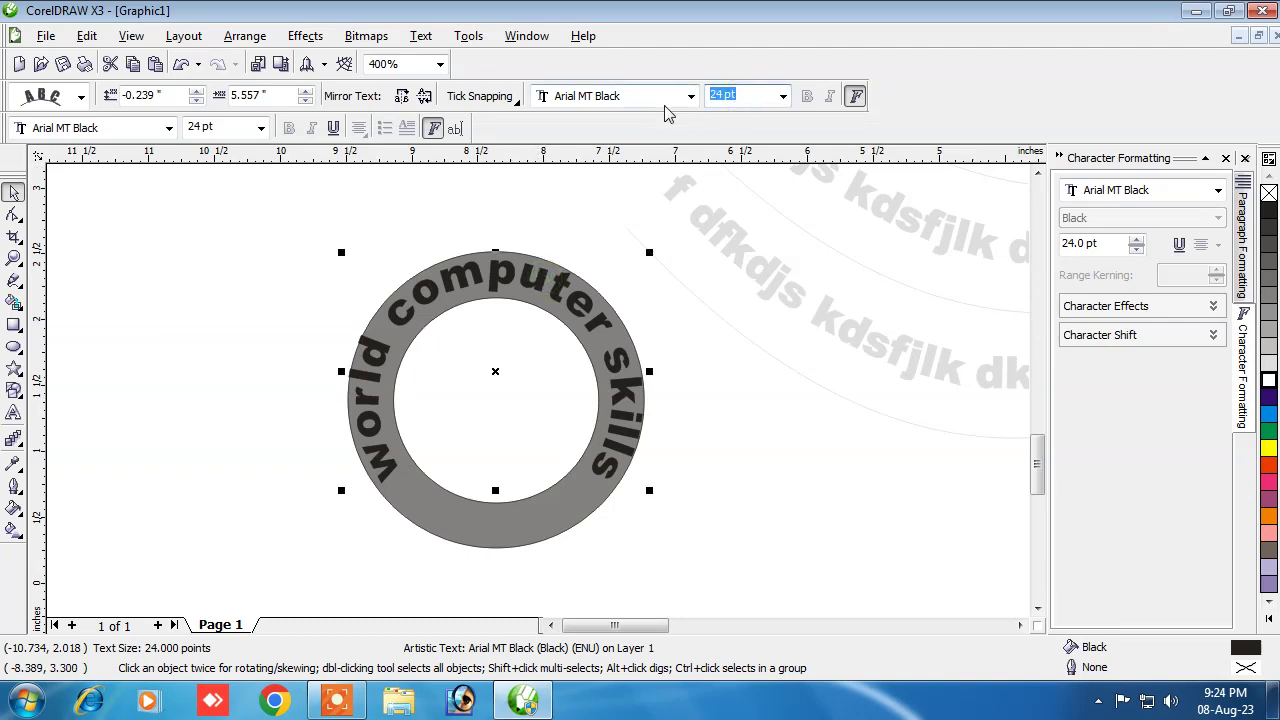
pyautogui.write('2')
pyautogui.press('Return')
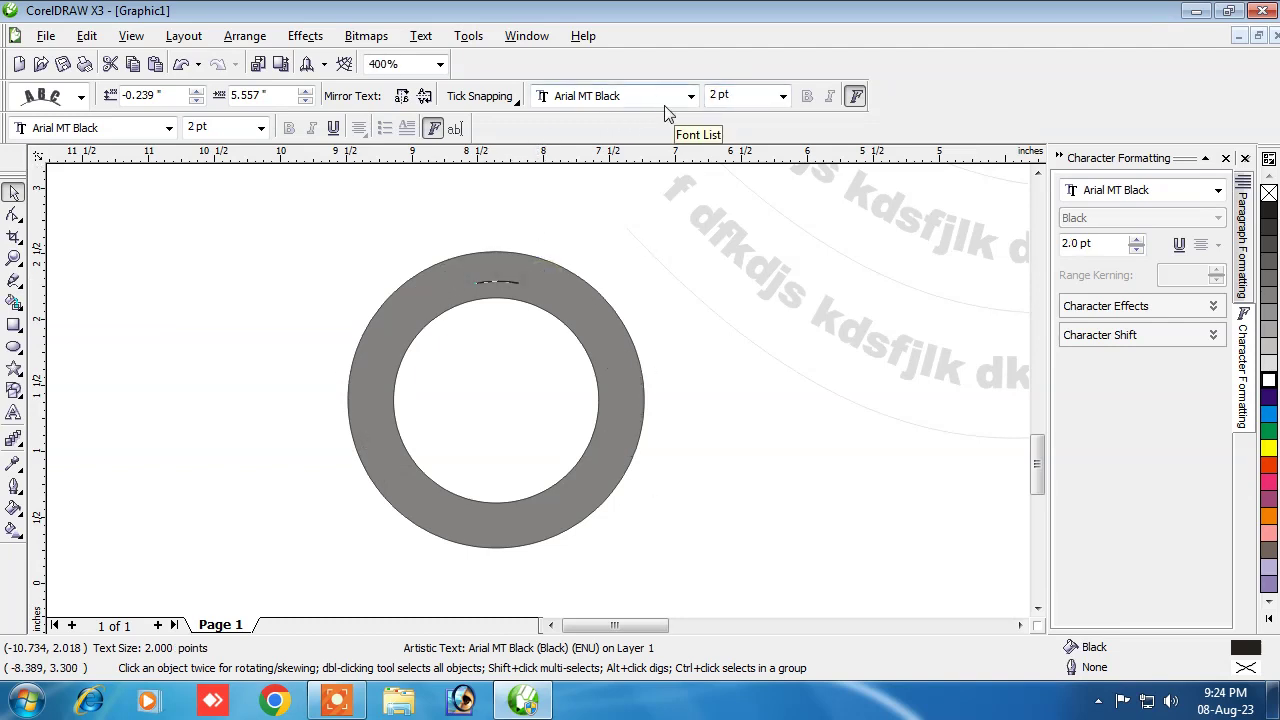
pyautogui.click(728, 95)
pyautogui.write('20')
pyautogui.press('Return')
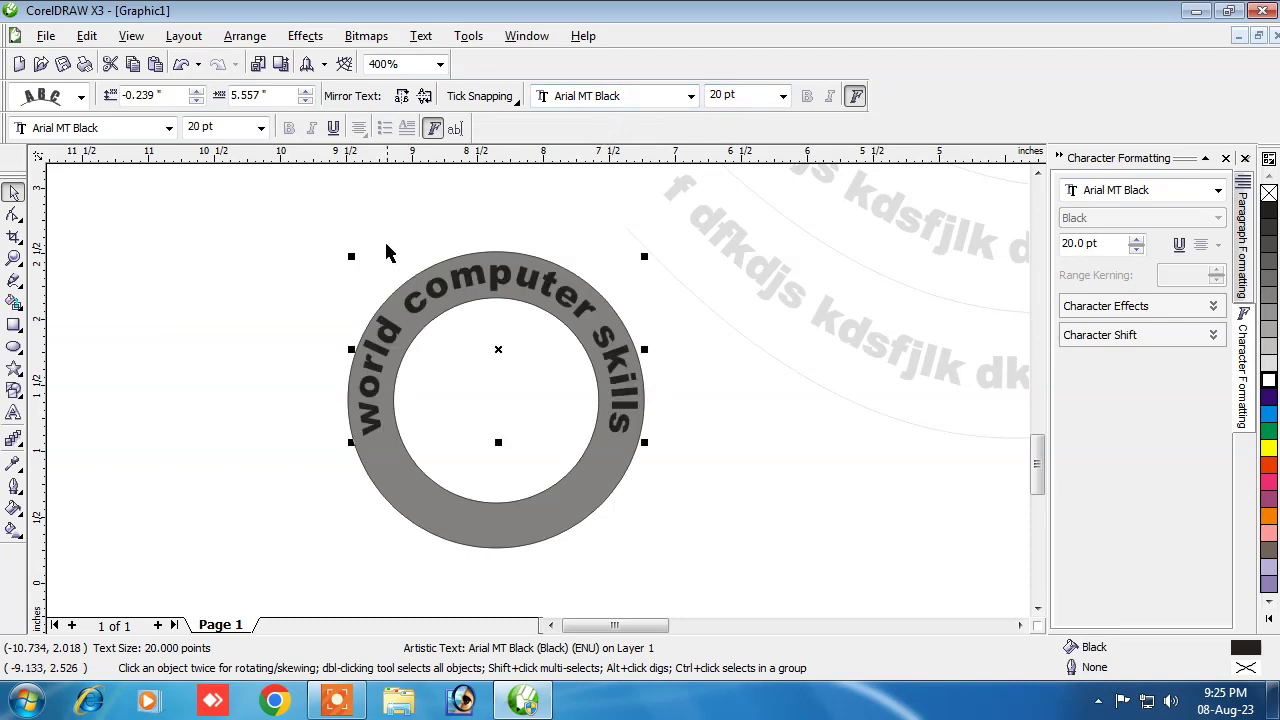
pyautogui.click(355, 222)
pyautogui.click(763, 330)
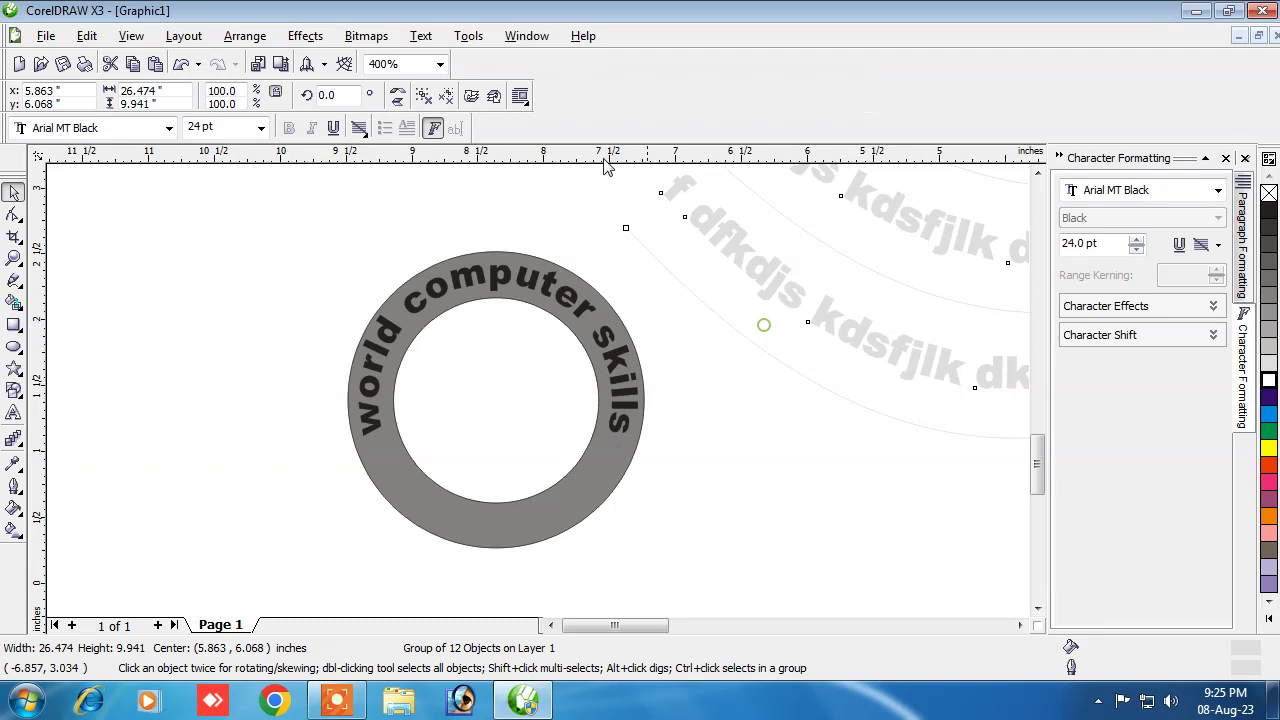
# Step: Draw a small five-pointed star about 0.28 inches wide in the empty area beside the ring
pyautogui.click(14, 369)
pyautogui.moveTo(184, 276); pyautogui.dragTo(240, 333)
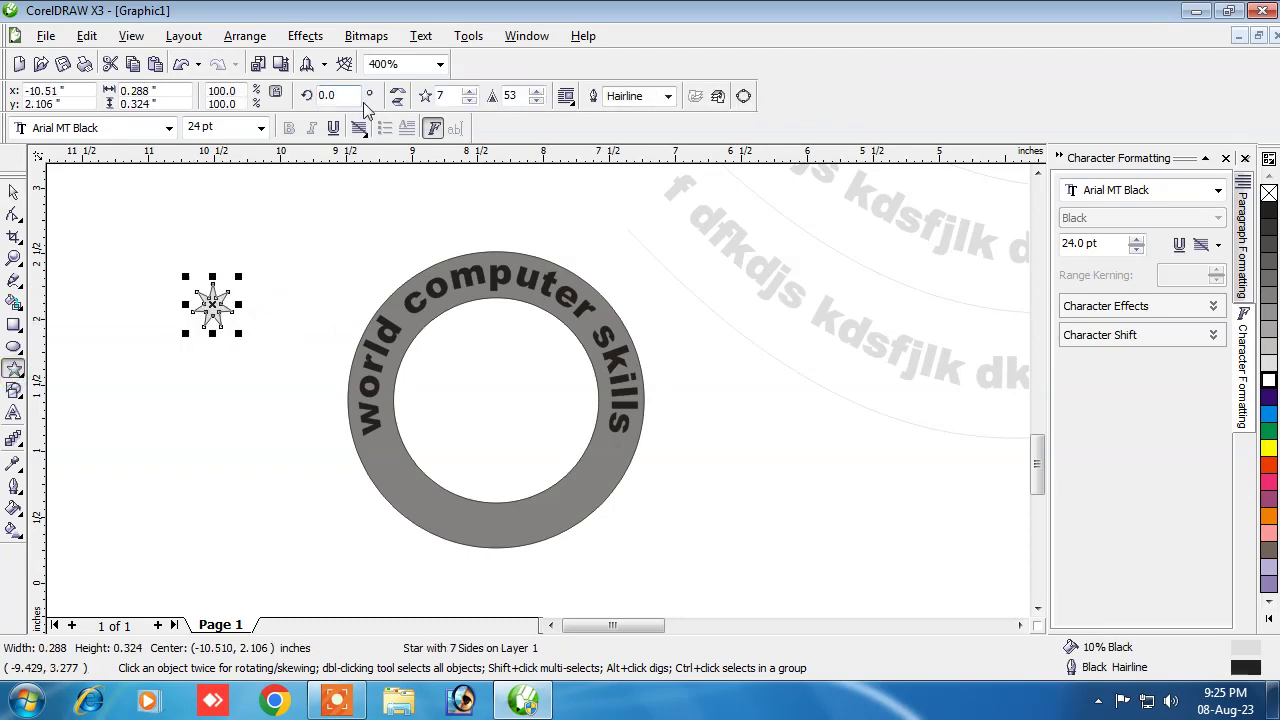
pyautogui.click(469, 91)
pyautogui.click(469, 100)
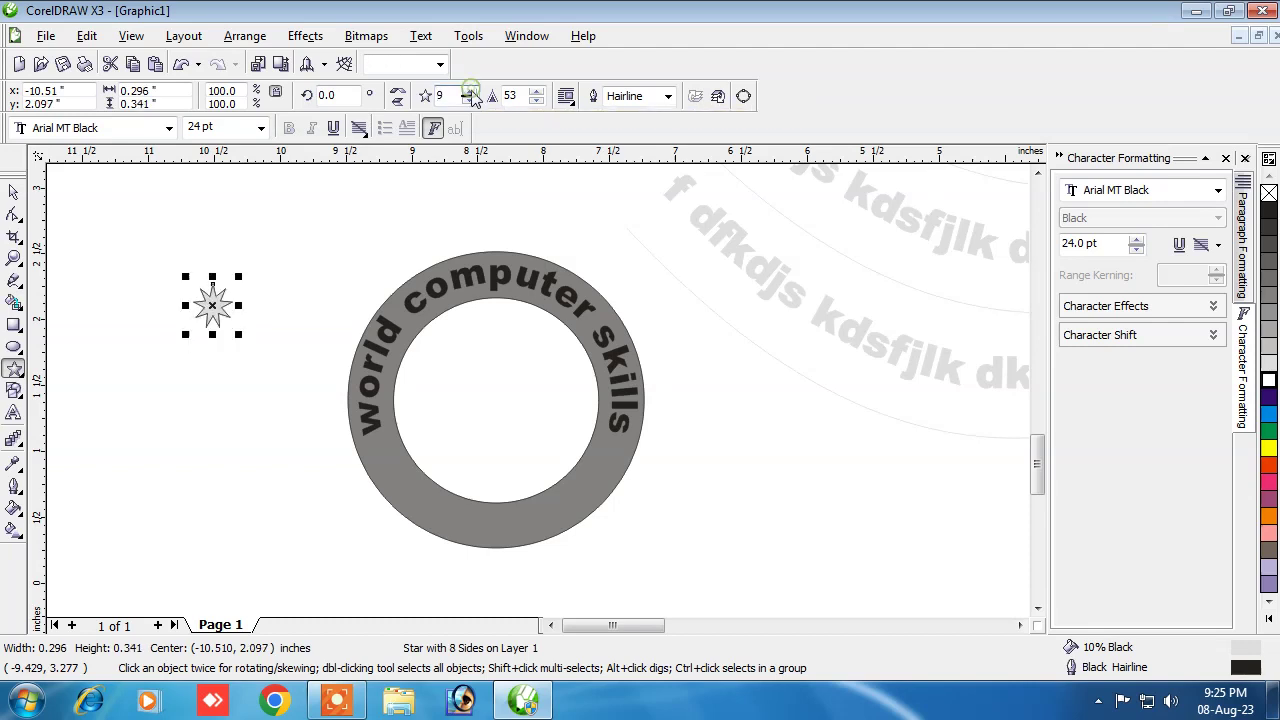
pyautogui.click(469, 100)
pyautogui.click(469, 100)
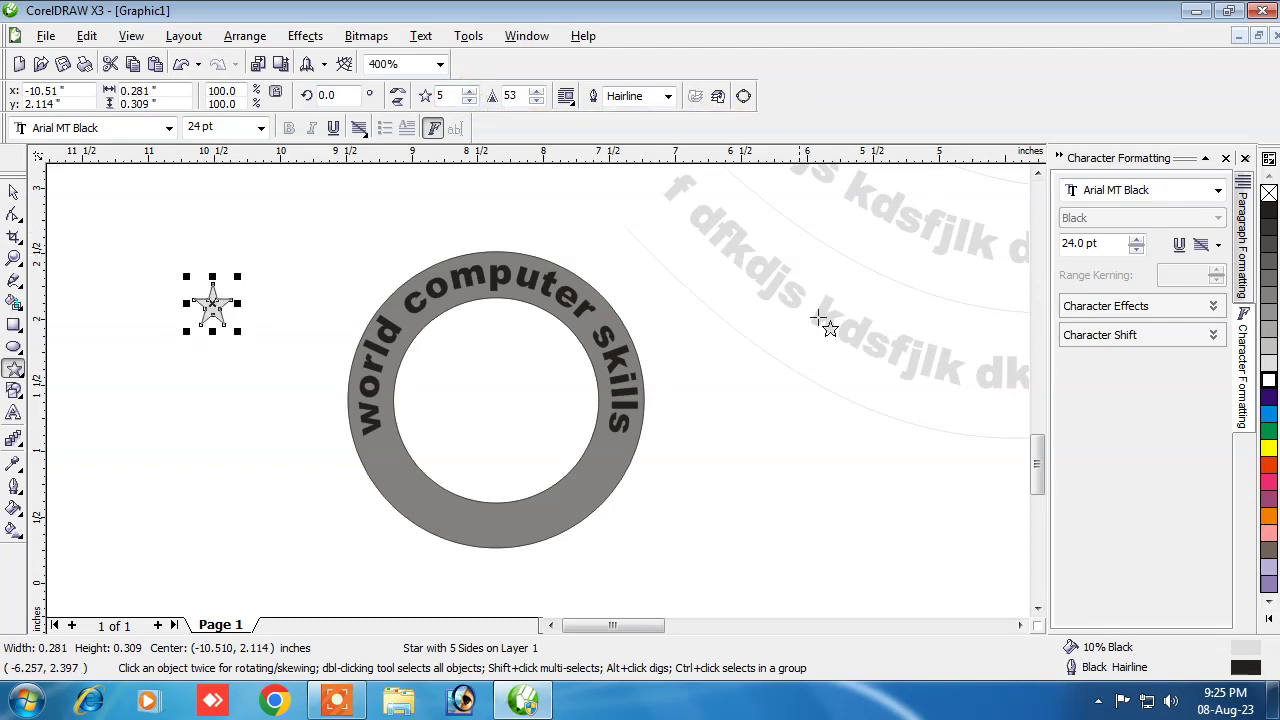
# Step: Give the star a white fill and white outline and move it onto the lowest part of the grey band
pyautogui.click(1269, 381)
pyautogui.rightClick(1269, 381)
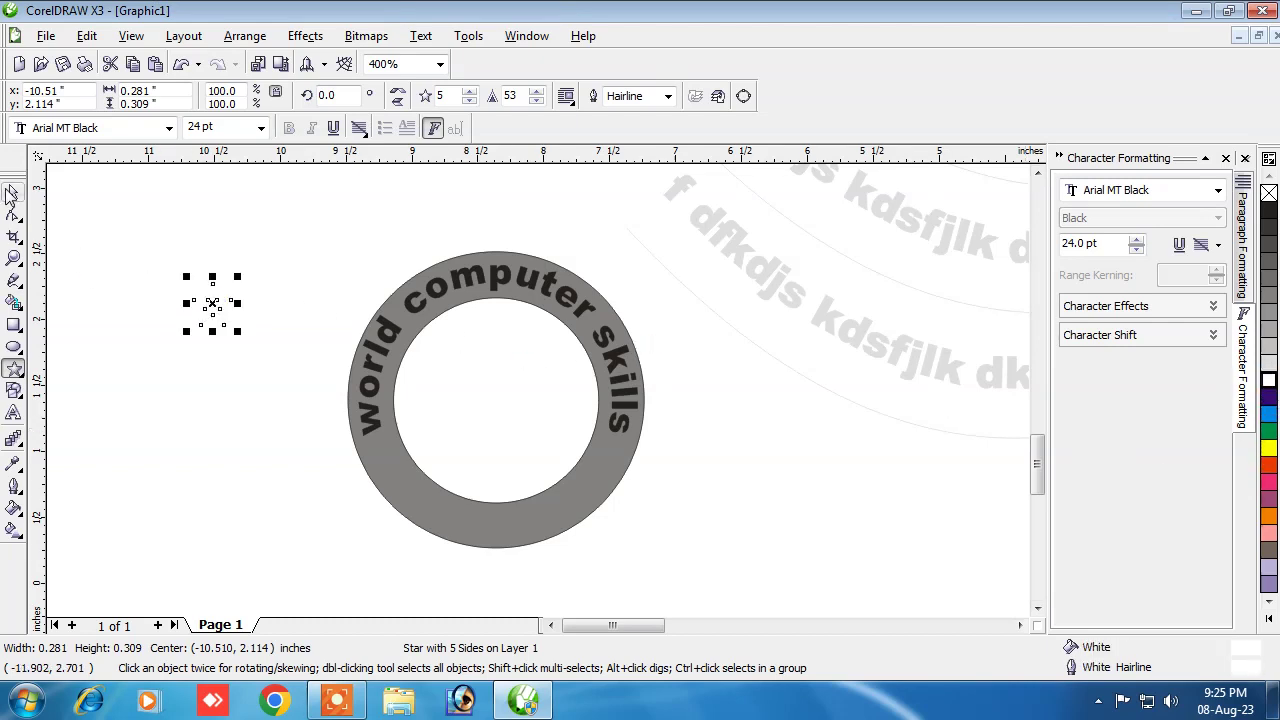
pyautogui.moveTo(212, 300); pyautogui.dragTo(502, 525)
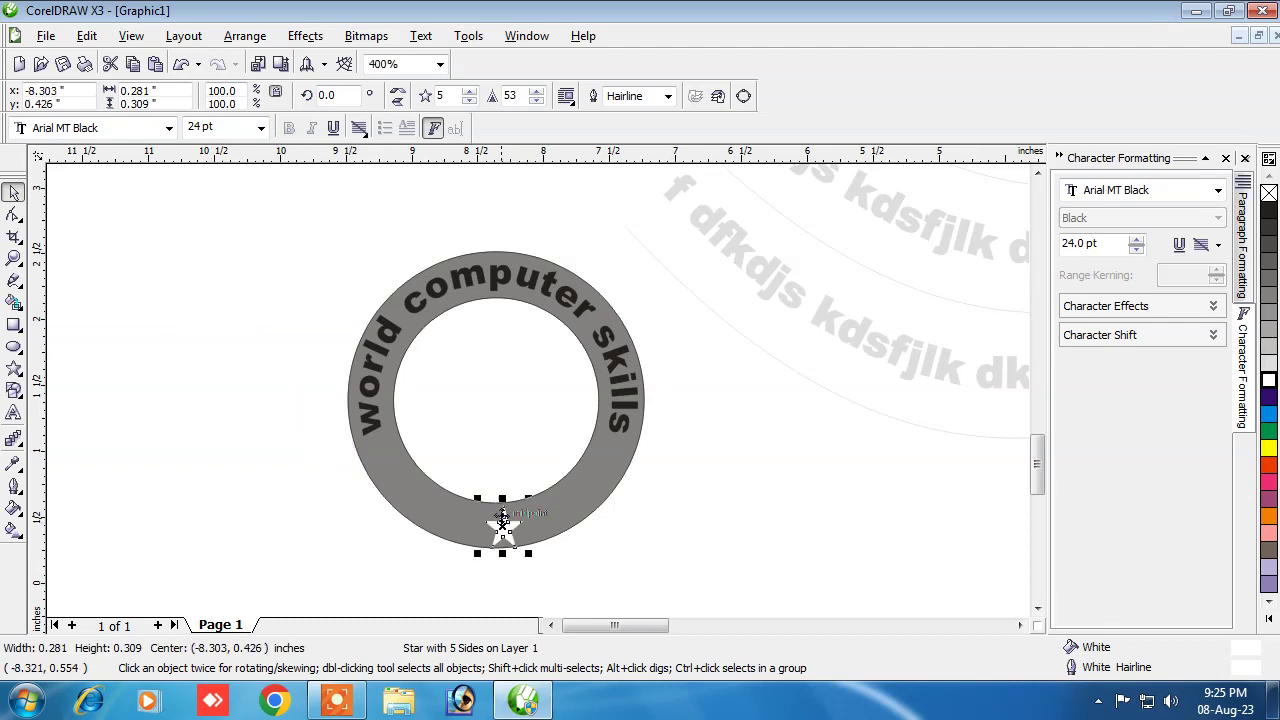
# Step: Shrink the star to 75%, about 0.21 inches wide, and centre it within the lowest part of the grey band
pyautogui.click(503, 522)
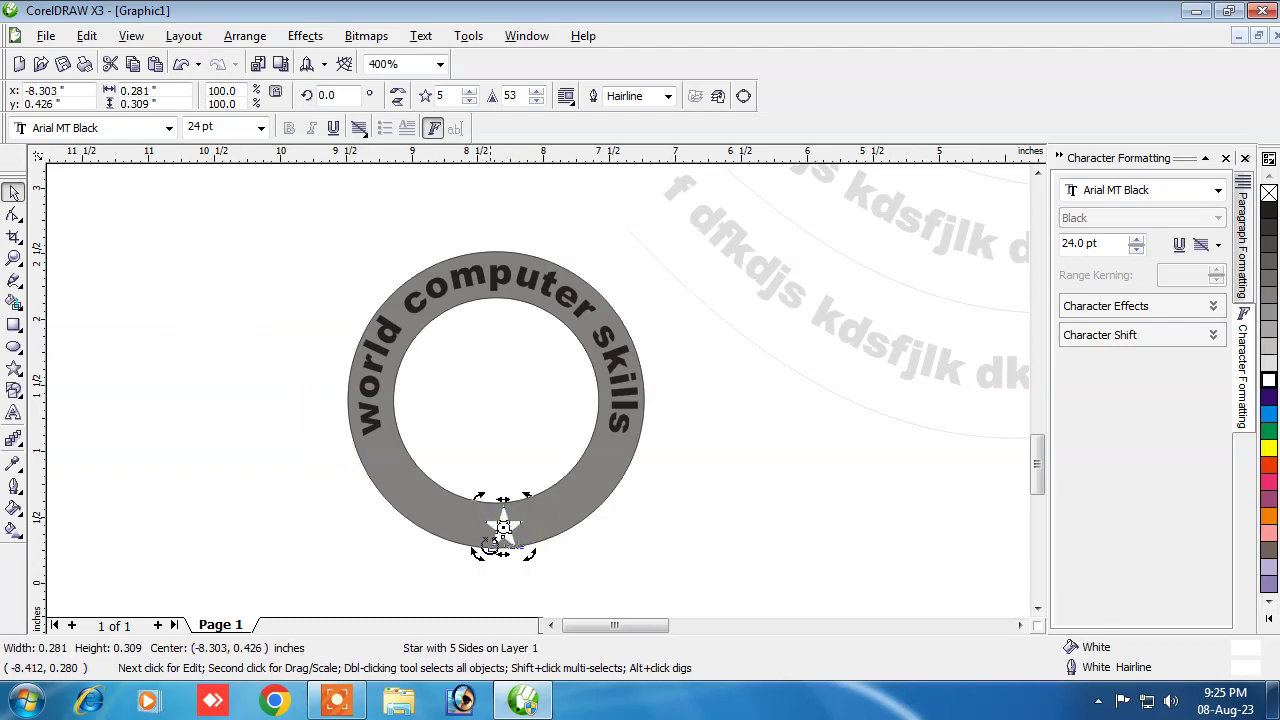
pyautogui.click(503, 527)
pyautogui.moveTo(480, 551); pyautogui.dragTo(492, 541)
pyautogui.click(457, 452)
pyautogui.click(508, 522)
pyautogui.press('Down')
pyautogui.press('Left')
pyautogui.press('Up')
pyautogui.scroll(2, 461, 524)
pyautogui.moveTo(593, 367); pyautogui.dragTo(594, 379)
pyautogui.scroll(-1, 541, 398)
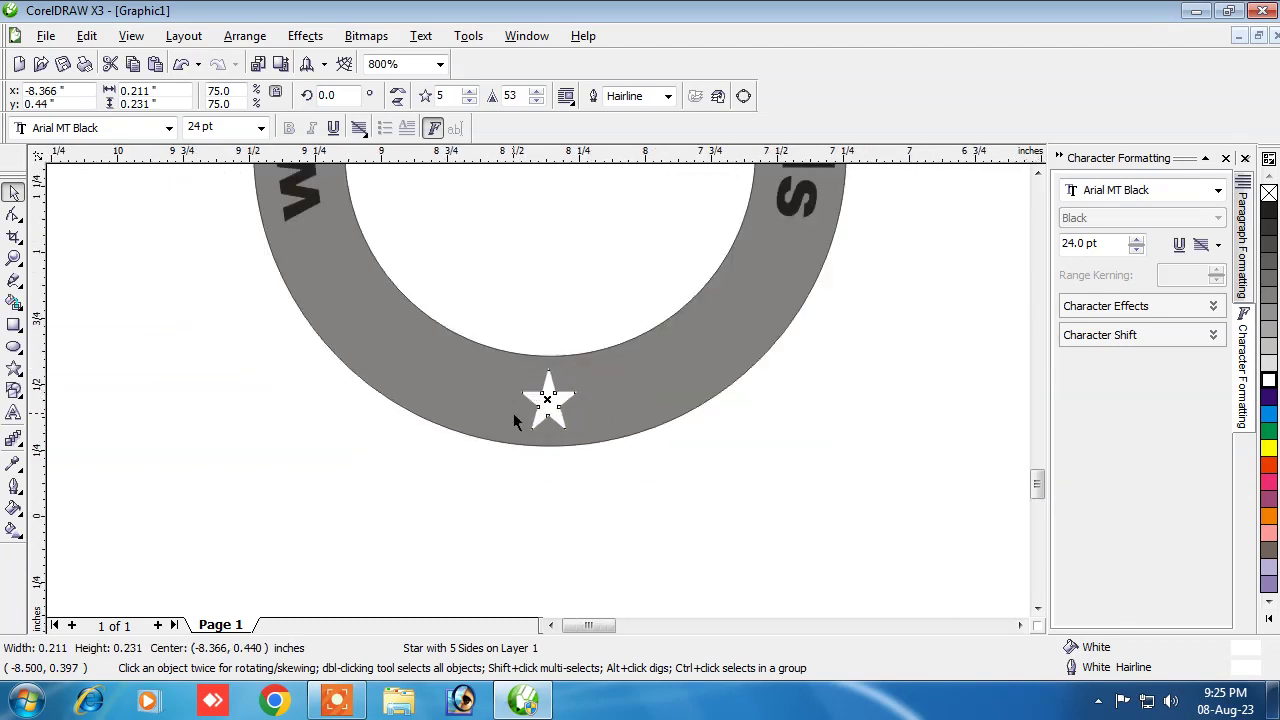
# Step: Place two copies of the star along the grey band, one on each side of the original, and clear the selection
pyautogui.moveTo(544, 418); pyautogui.dragTo(463, 388)
pyautogui.click(636, 392)
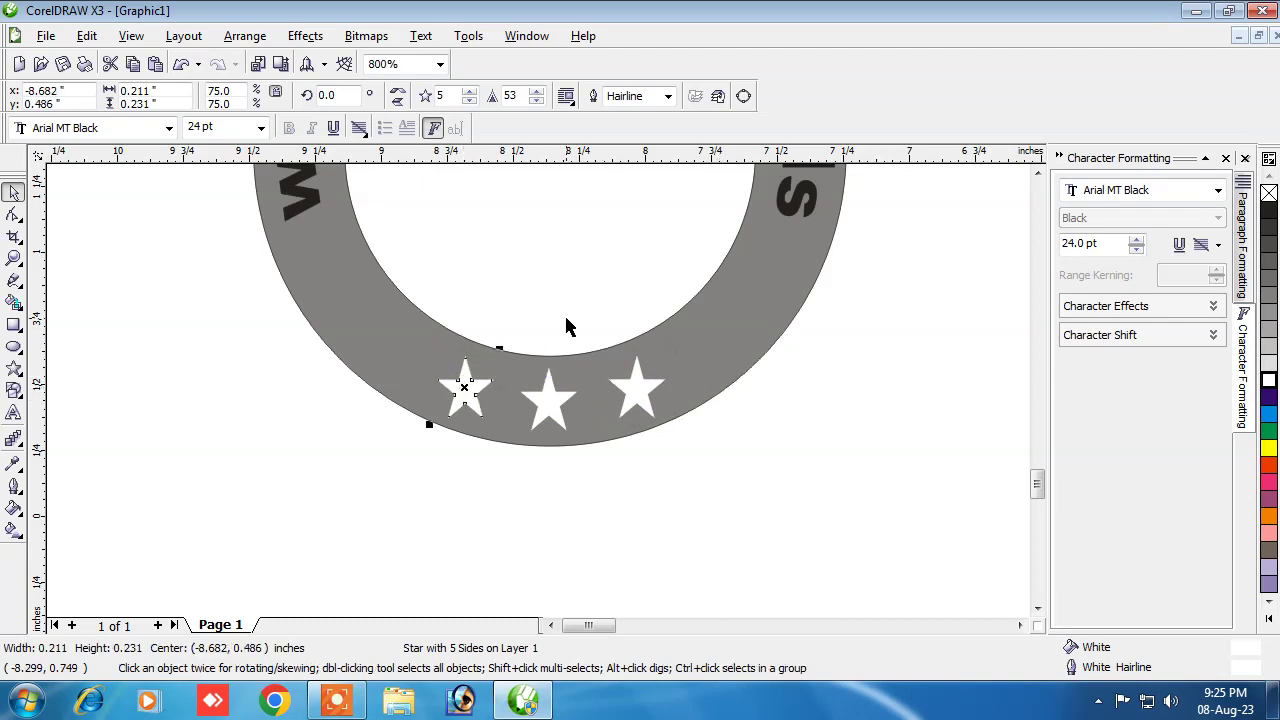
pyautogui.scroll(-2, 555, 402)
pyautogui.click(670, 395)
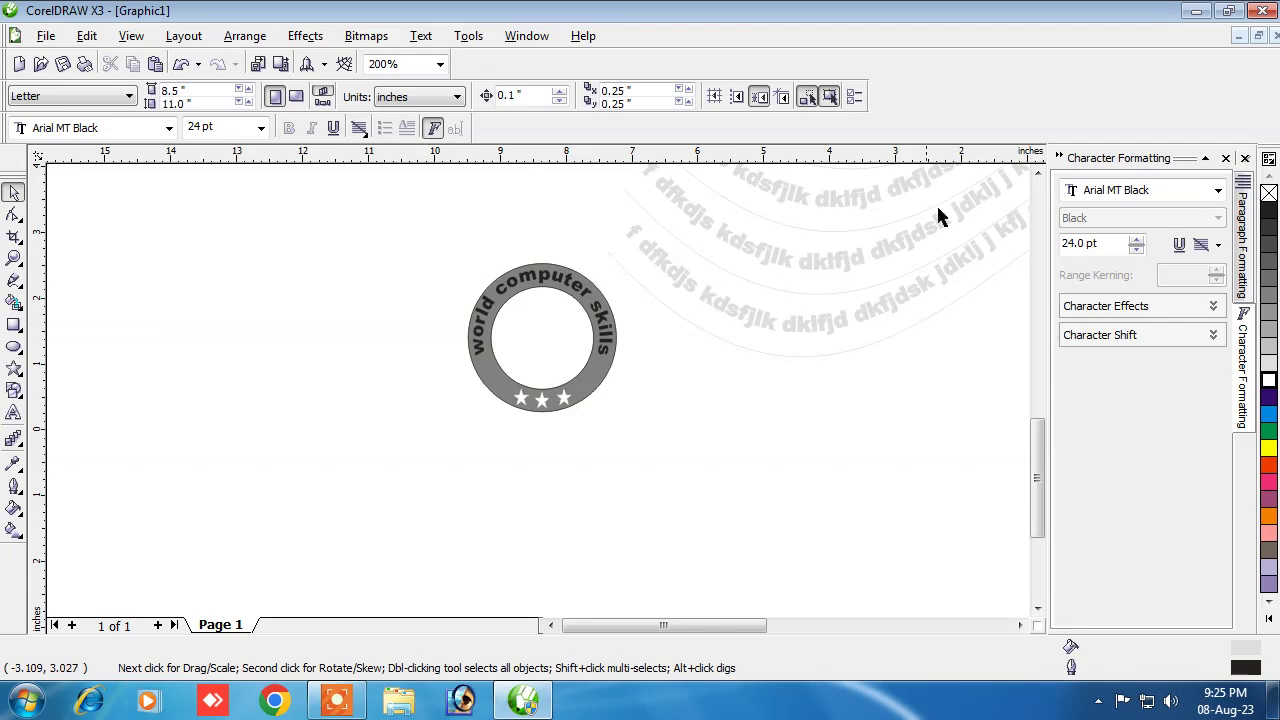
# Step: Open the Insert Symbol Character options for adding symbols to the drawing
pyautogui.click(421, 37)
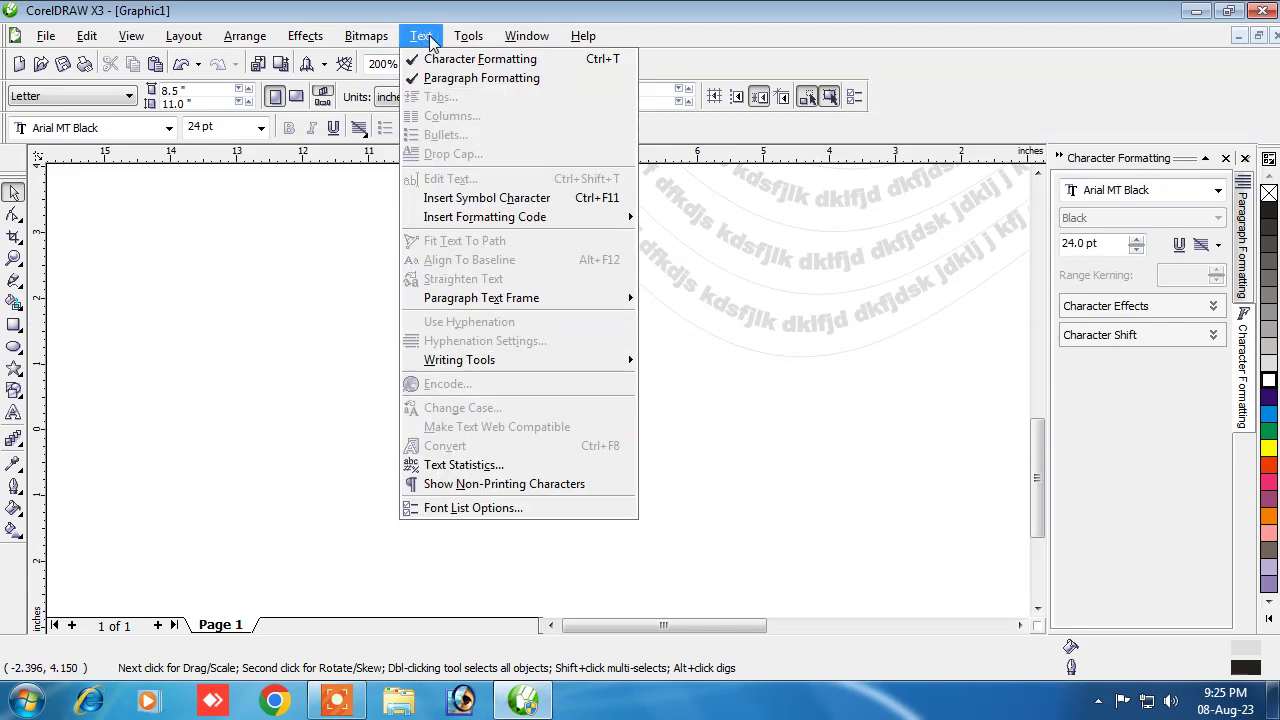
pyautogui.click(470, 204)
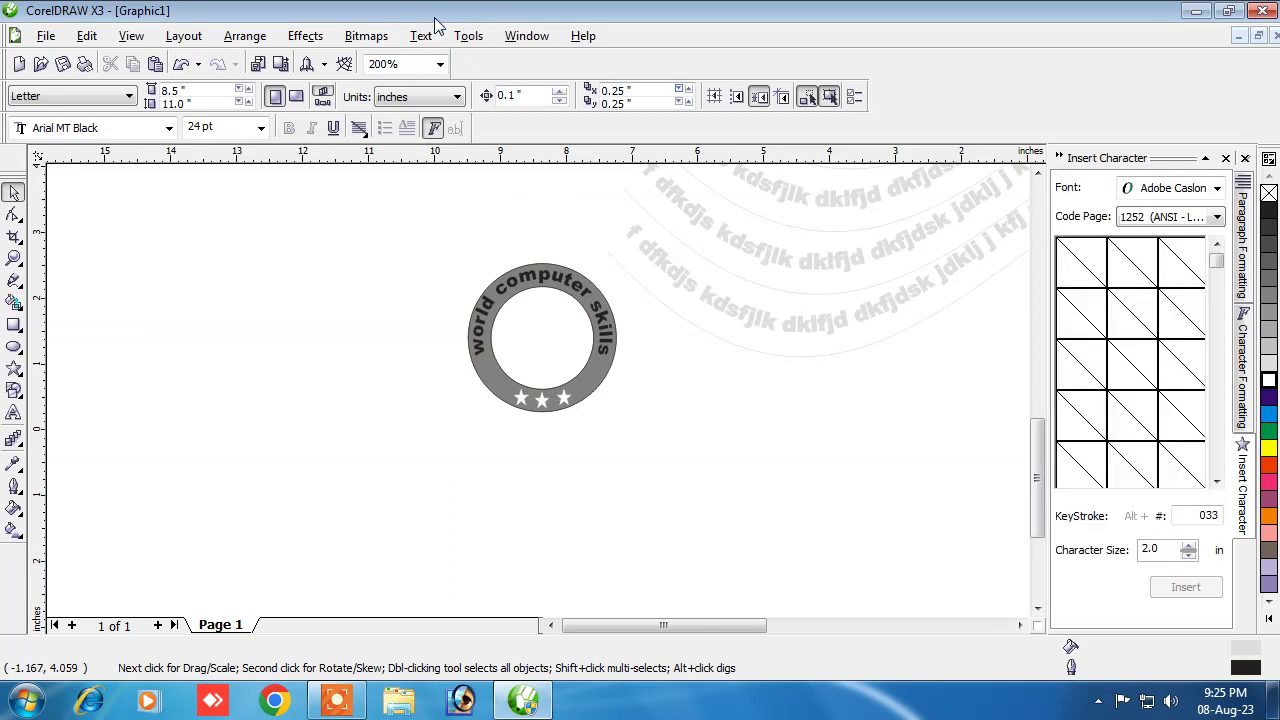
pyautogui.click(421, 36)
pyautogui.moveTo(470, 225)
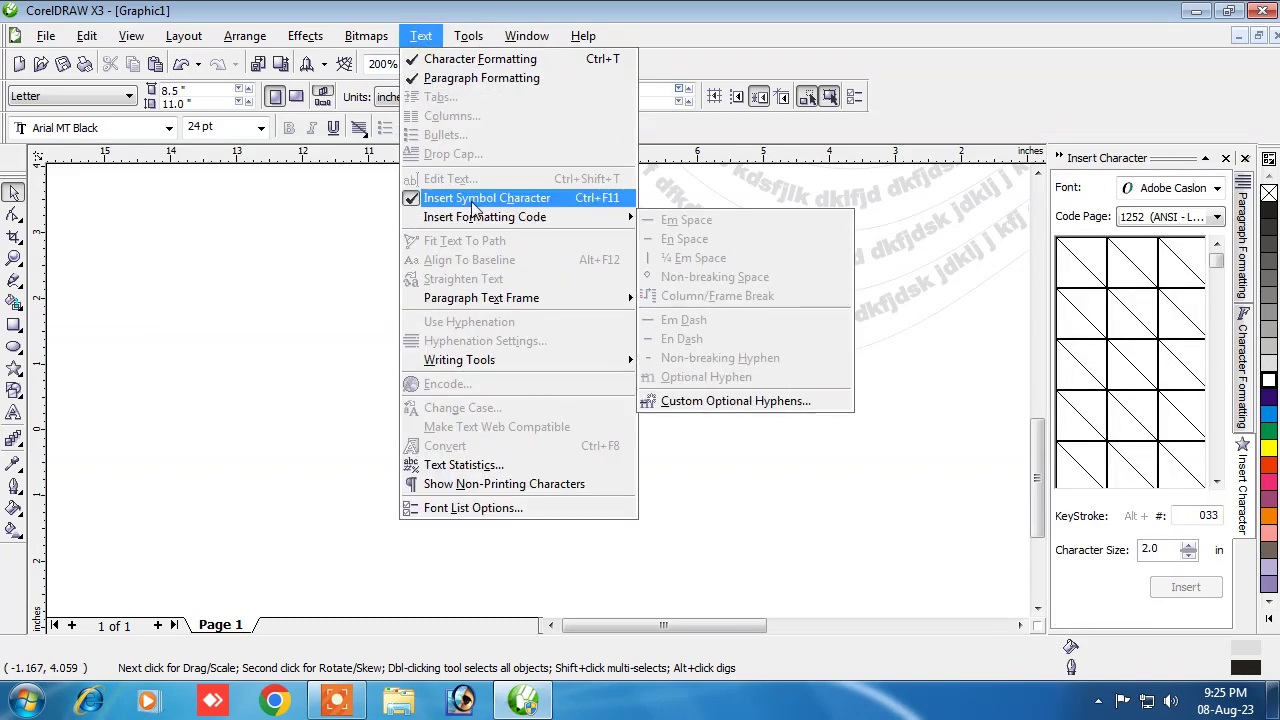
# Step: Close the docked formatting panels and show the Insert Character options on their own
pyautogui.click(465, 199)
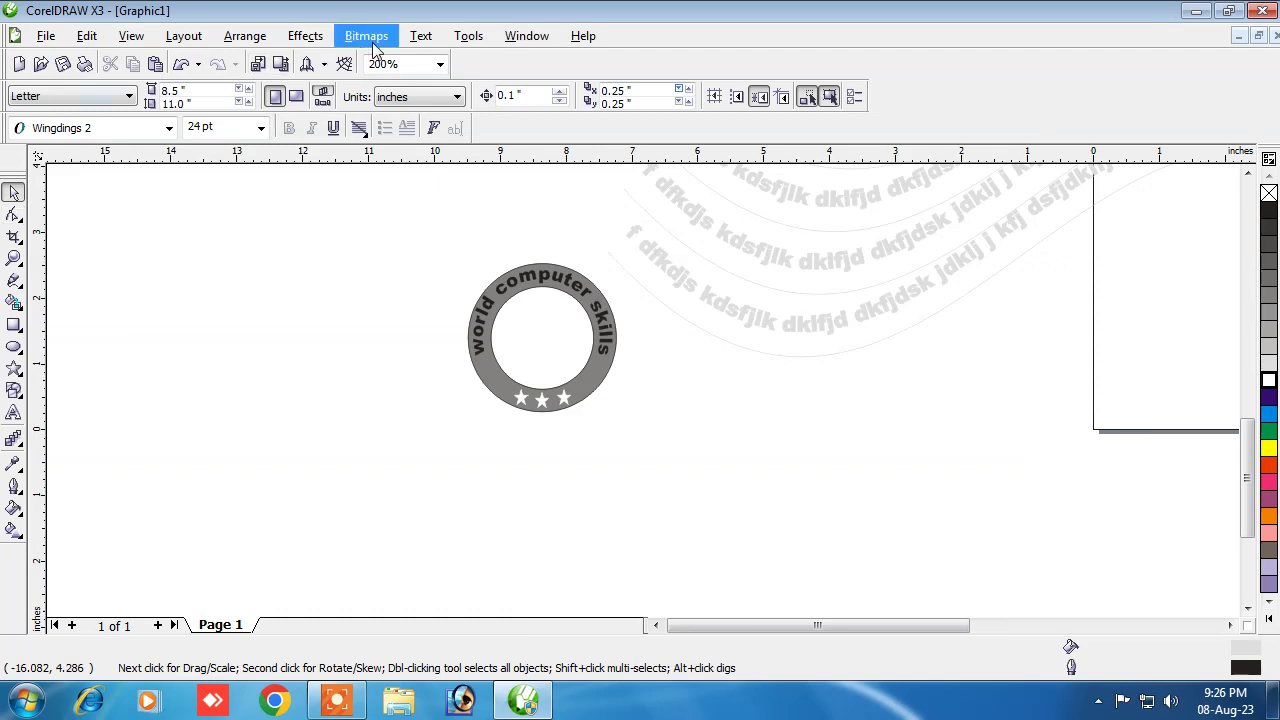
pyautogui.click(421, 36)
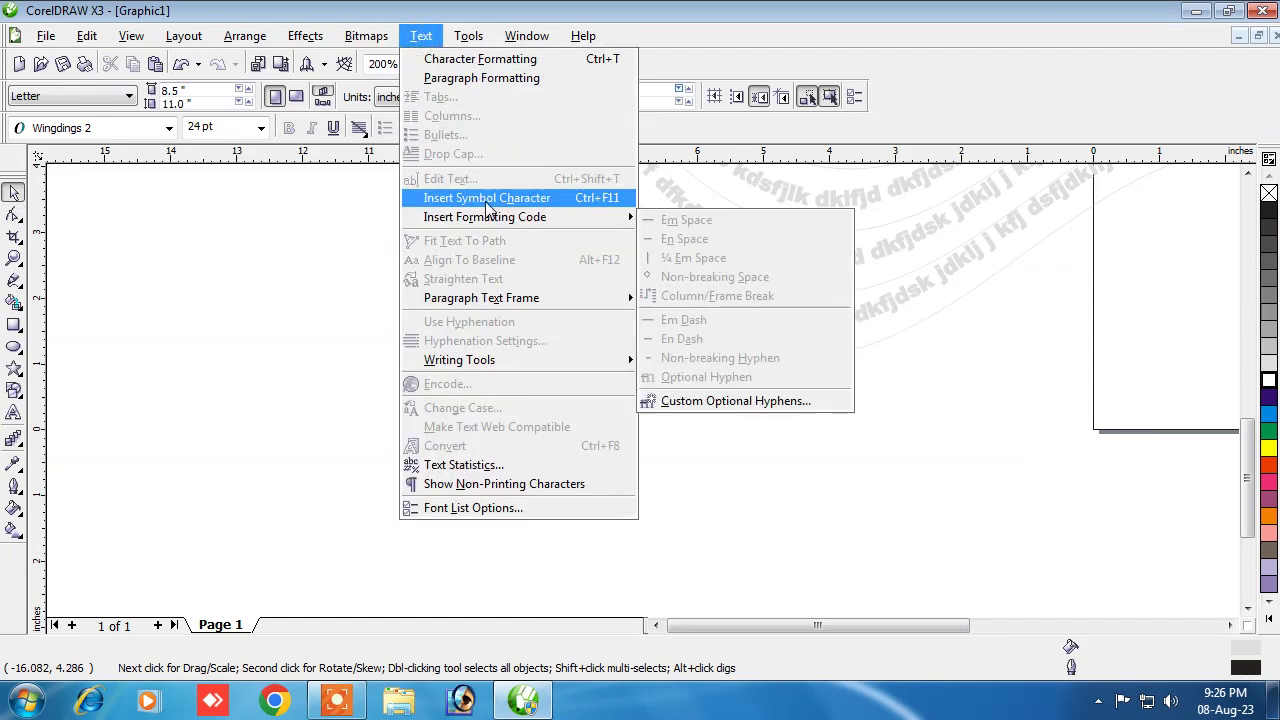
pyautogui.press('Escape')
pyautogui.press('Escape')
pyautogui.hotkey('ctrl', 'F11')
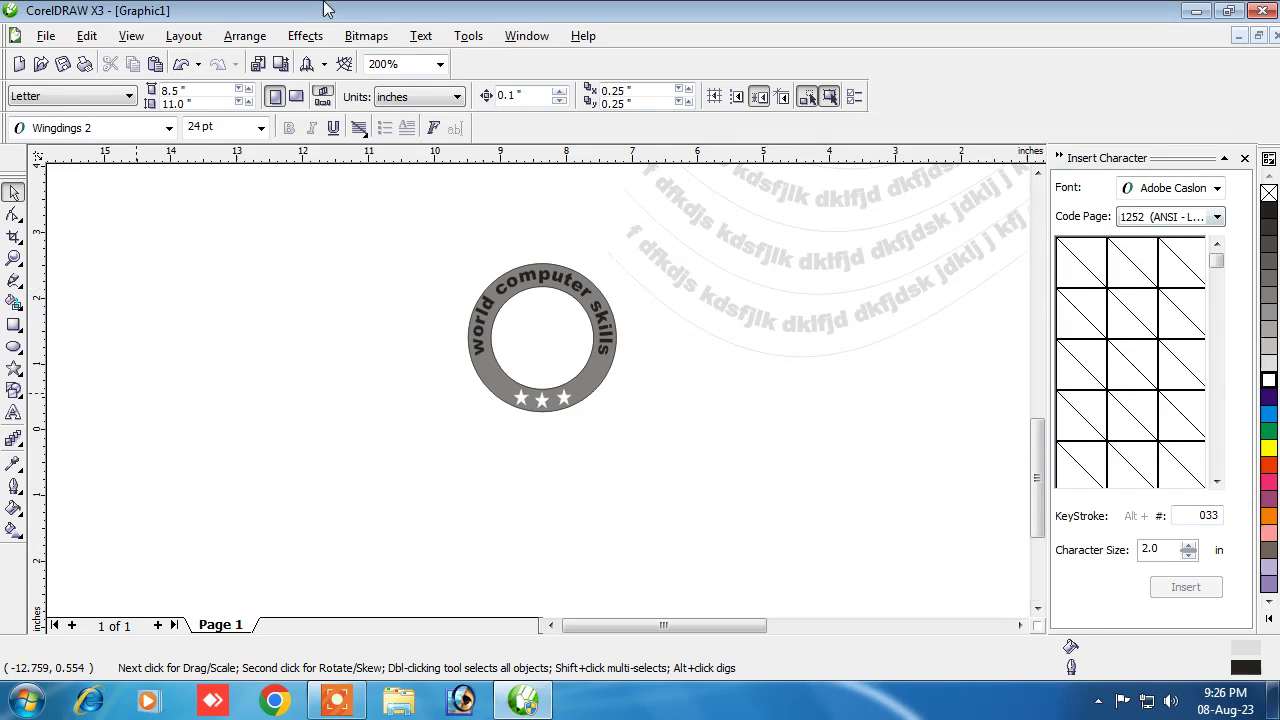
# Step: Choose the Wingdings 2 symbol font and insert its window symbol, keystroke 052, at the 2.0-inch character size
pyautogui.click(1218, 189)
pyautogui.click(1218, 189)
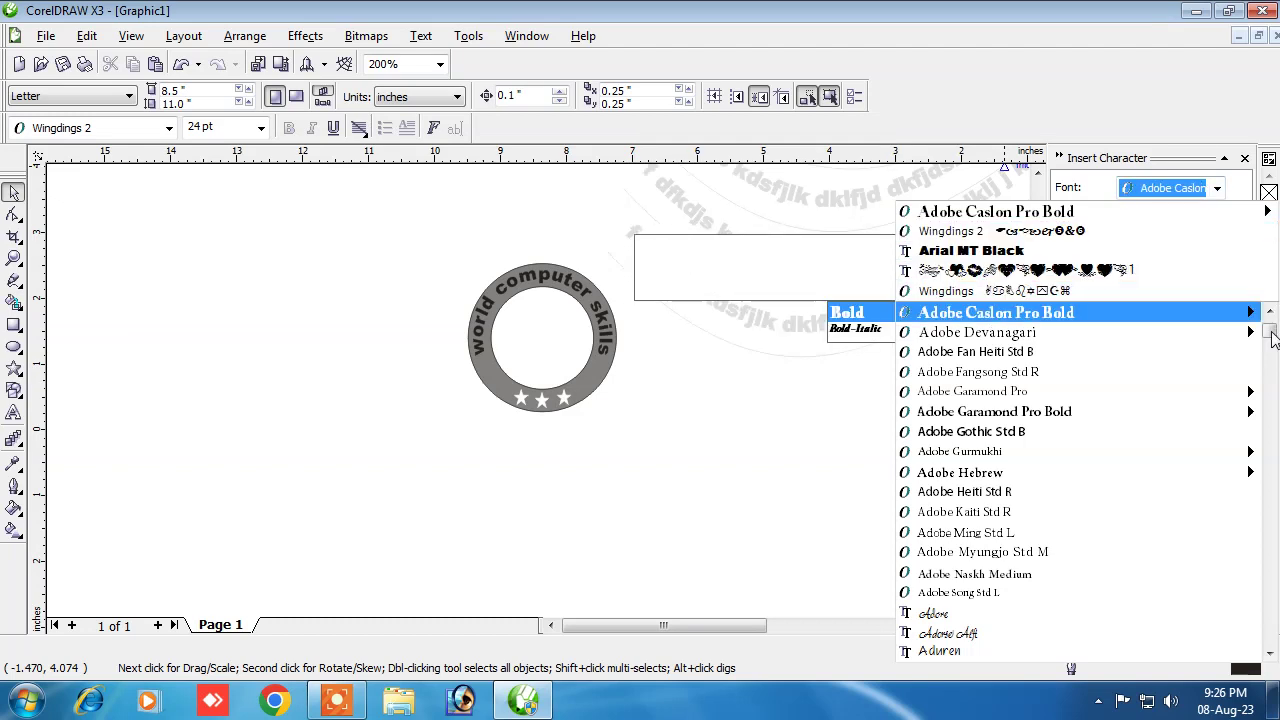
pyautogui.click(953, 233)
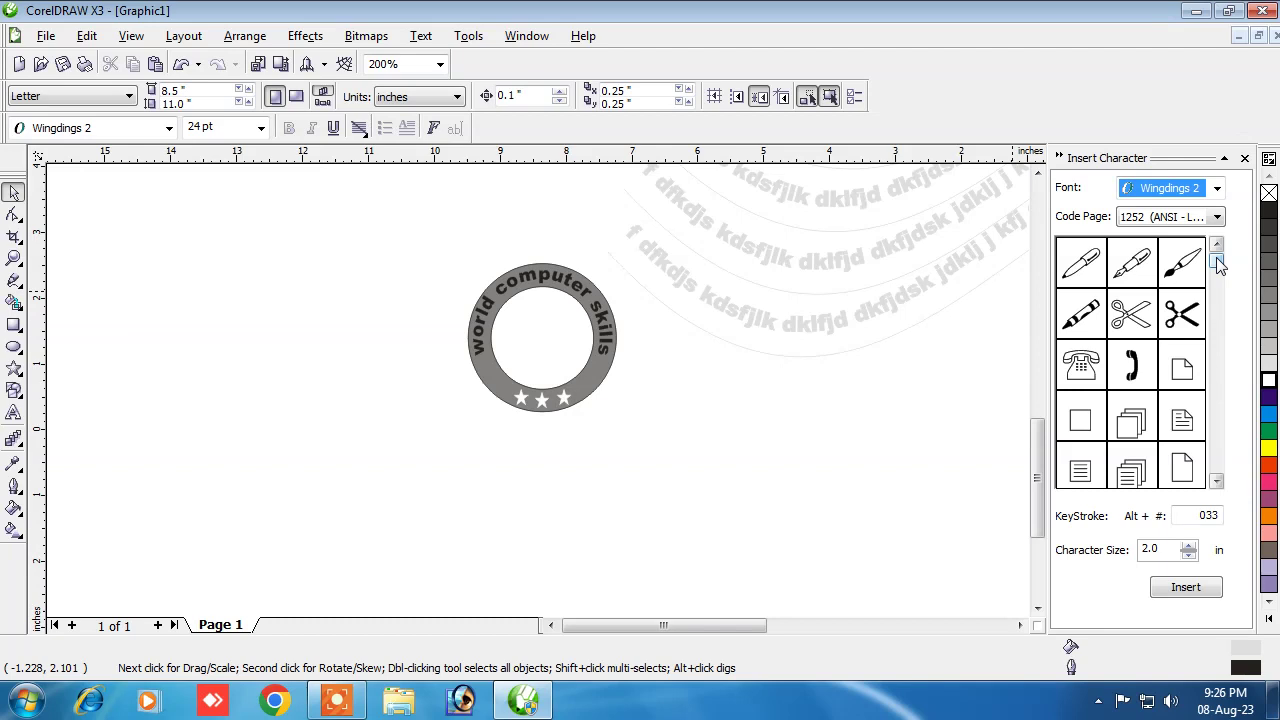
pyautogui.moveTo(1217, 260); pyautogui.dragTo(1217, 283)
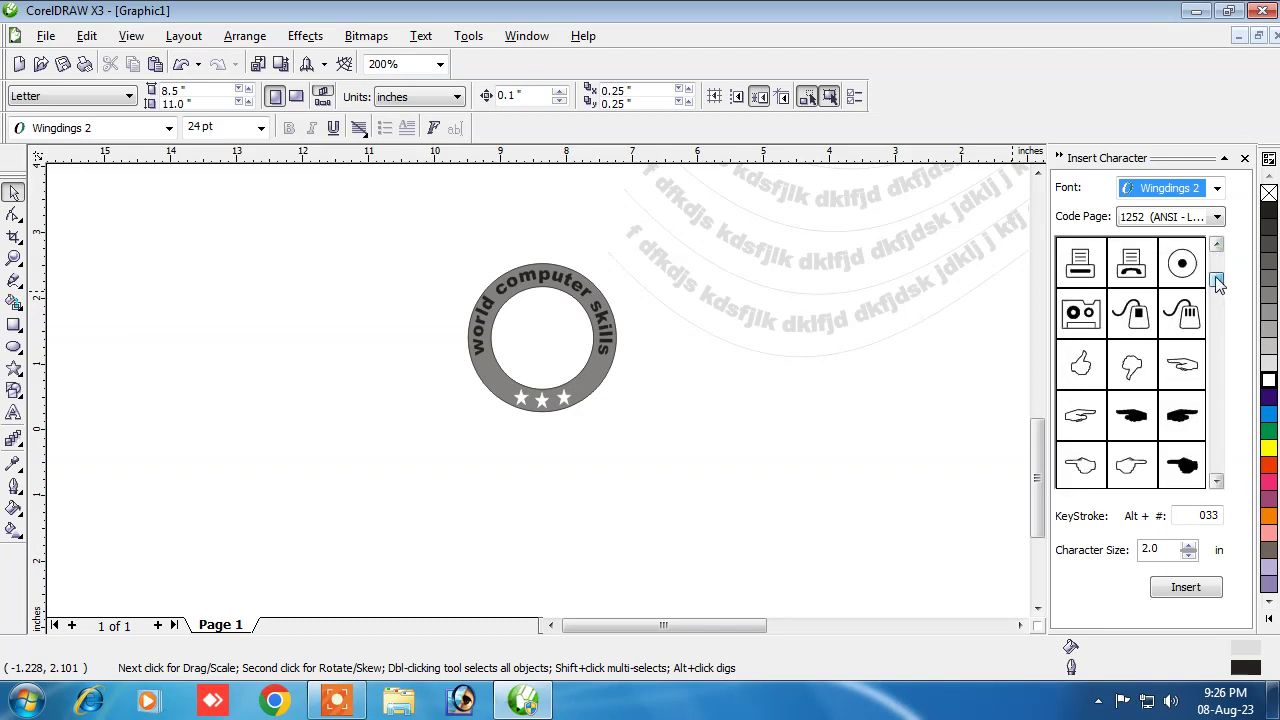
pyautogui.moveTo(1216, 281); pyautogui.dragTo(1216, 273)
pyautogui.click(1143, 316)
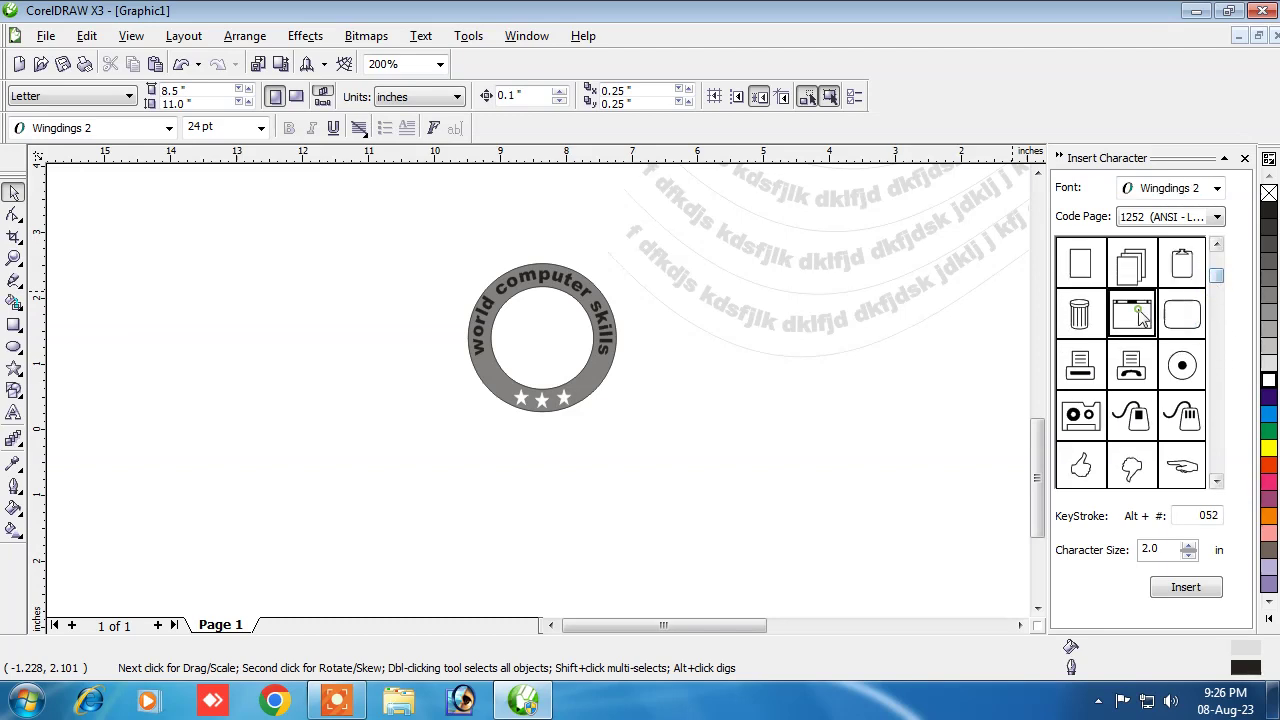
pyautogui.click(1180, 588)
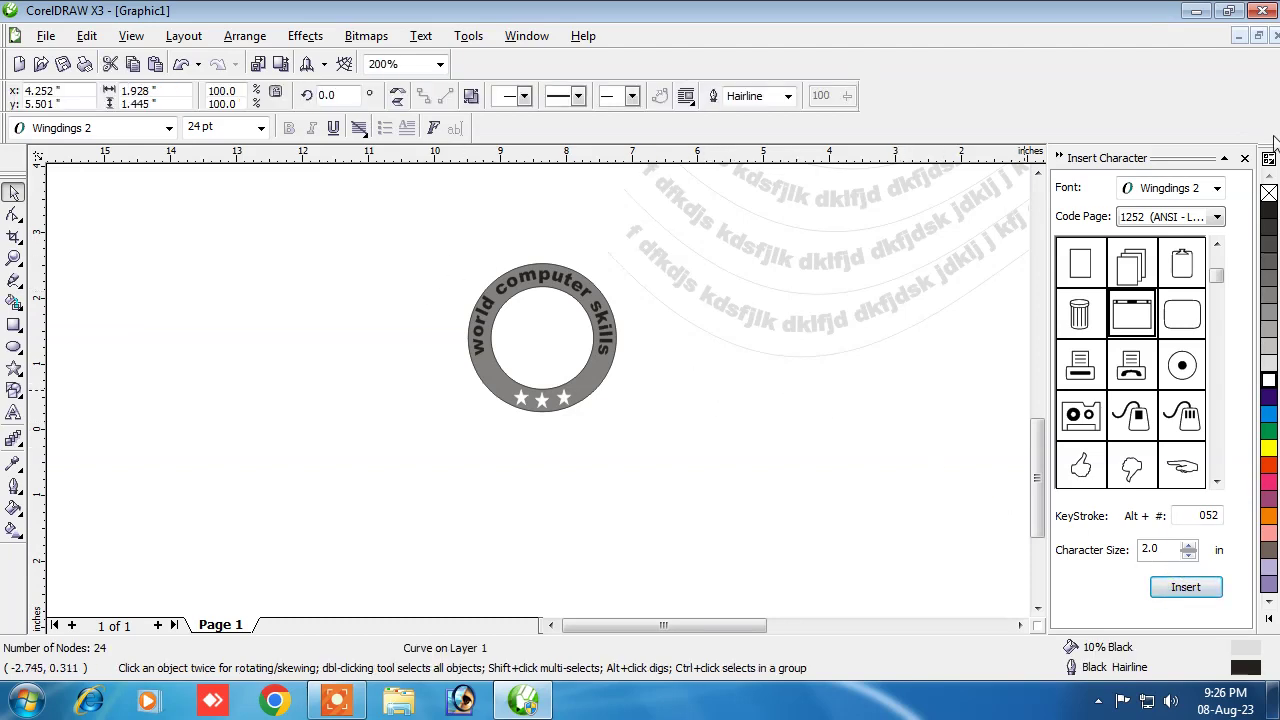
# Step: Add the same window symbol as artistic text above and left of the badge and enlarge it to about 0.77 by 0.53 inches
pyautogui.click(13, 415)
pyautogui.click(290, 228)
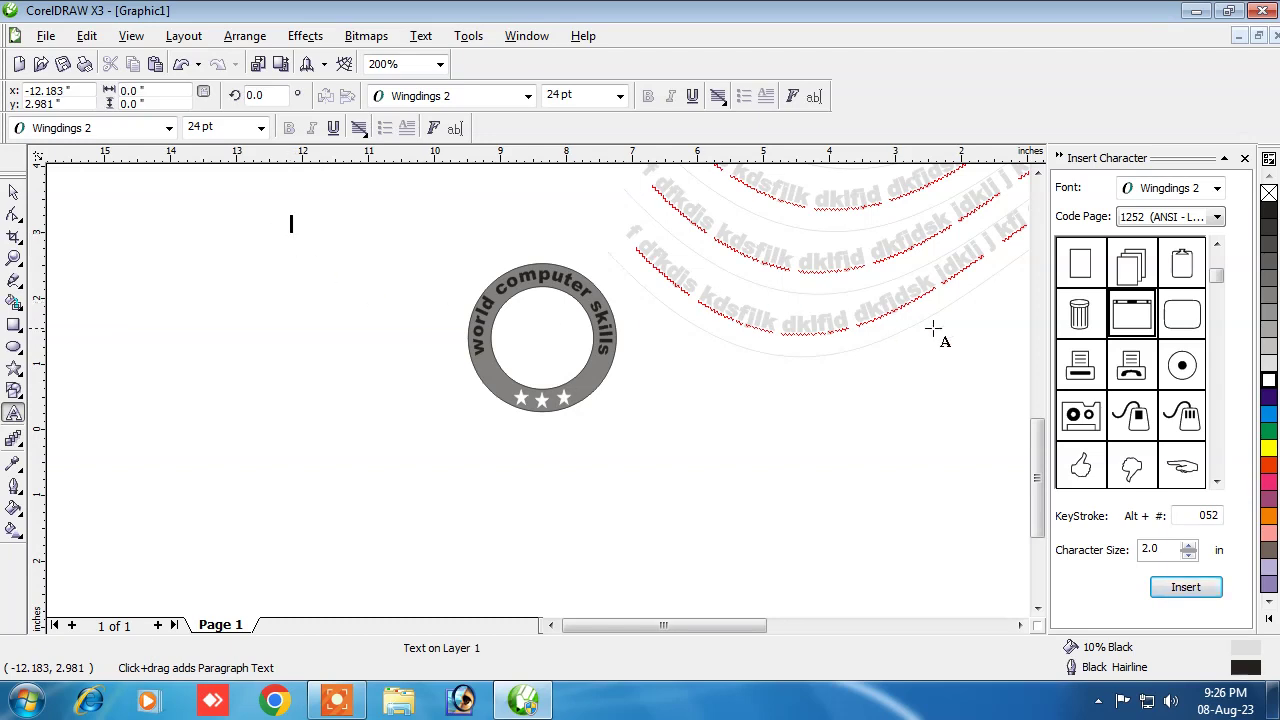
pyautogui.doubleClick(1131, 318)
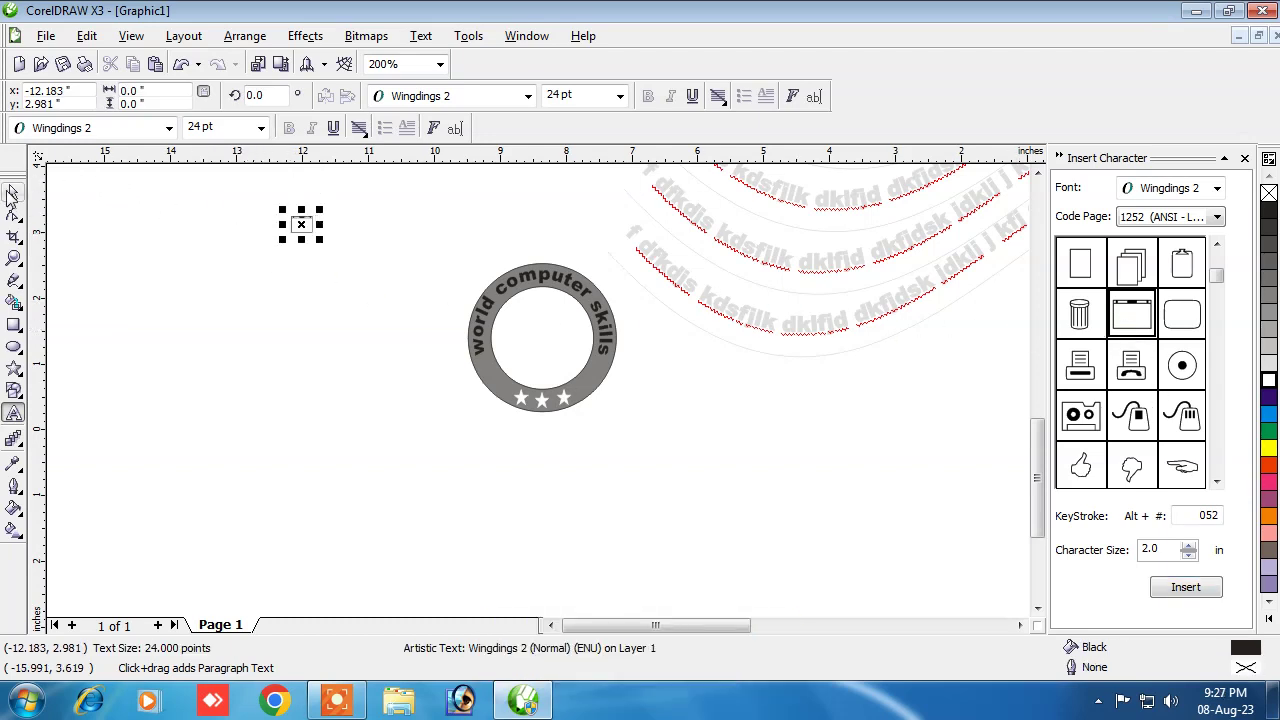
pyautogui.hotkey('ctrl', 'space')
pyautogui.moveTo(318, 237); pyautogui.dragTo(348, 260)
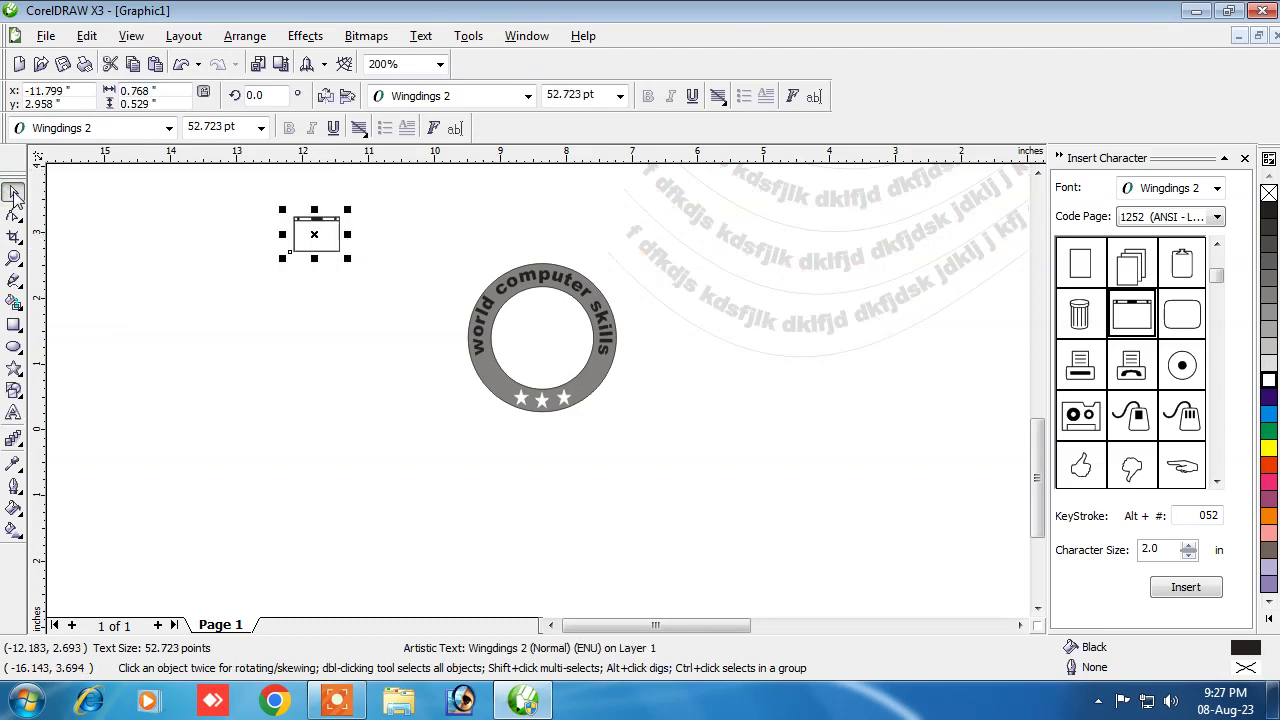
# Step: Move the enlarged window symbol into the centre of the ring badge and clear the selection
pyautogui.click(330, 234)
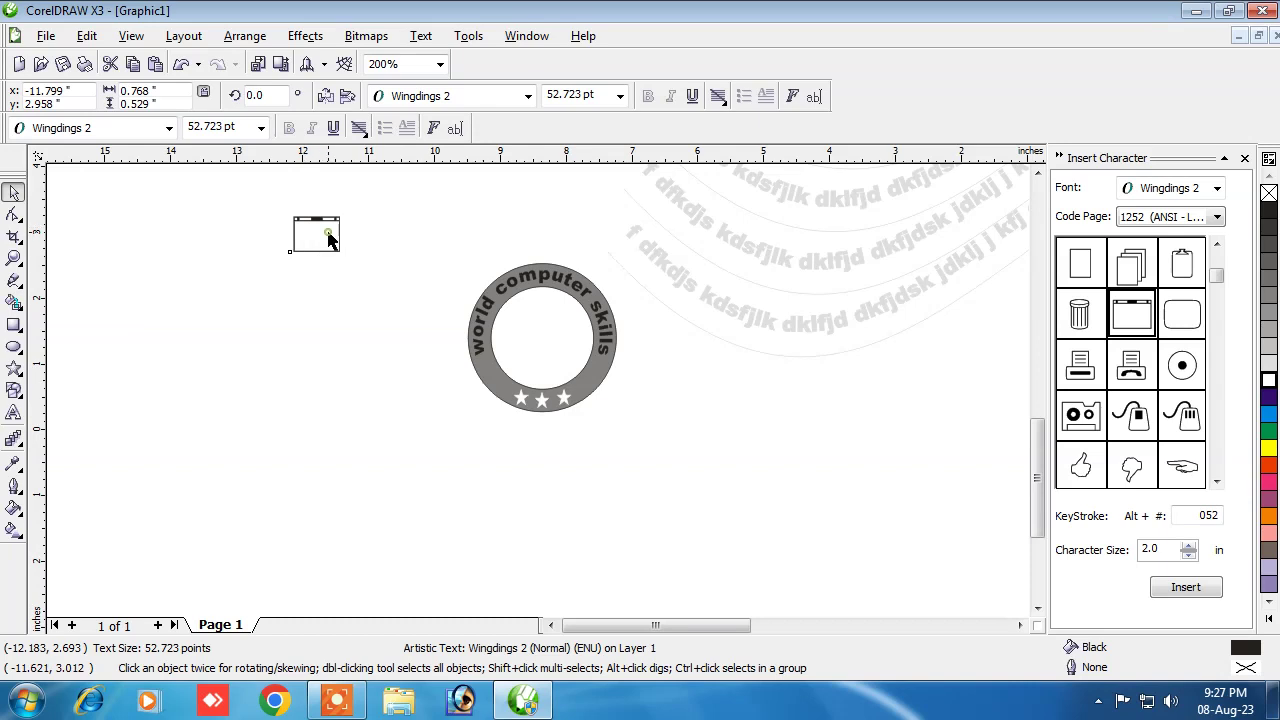
pyautogui.moveTo(320, 228); pyautogui.dragTo(541, 337)
pyautogui.click(389, 300)
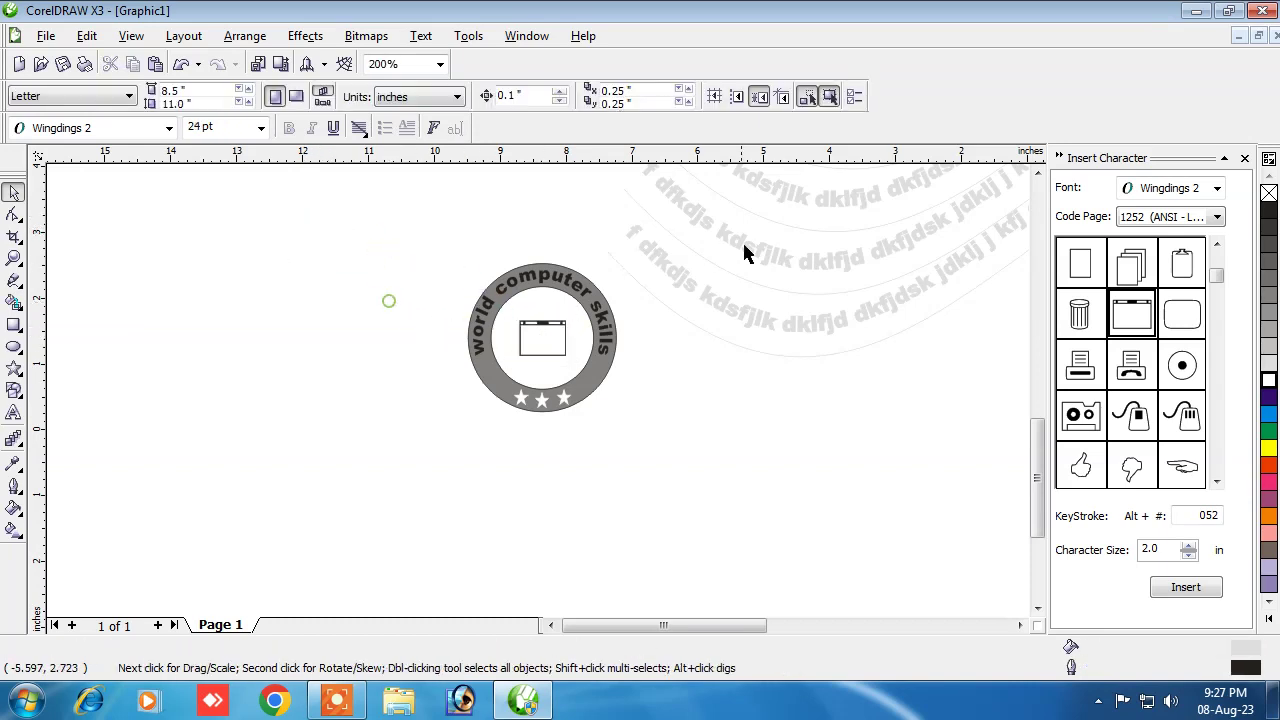
# Step: Group the ring, curved text, stars and window symbol, move the grouped badge further left, and clear the selection
pyautogui.moveTo(404, 250); pyautogui.dragTo(640, 446)
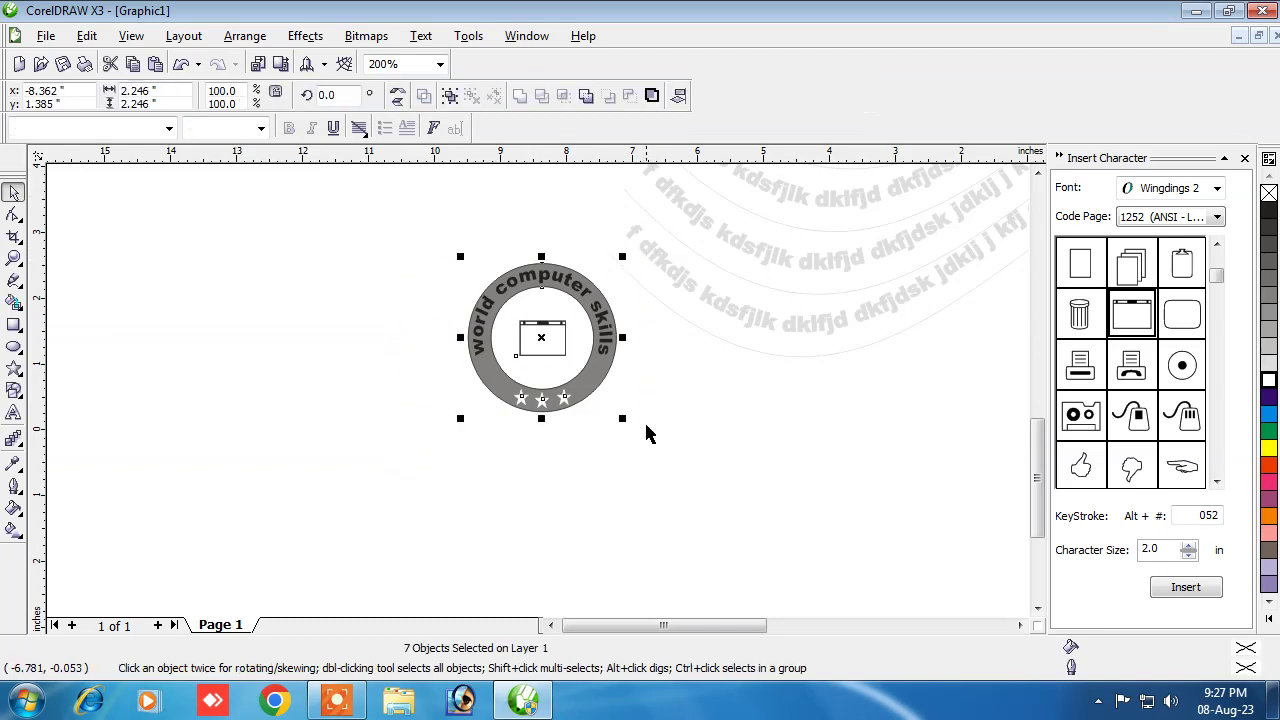
pyautogui.click(245, 38)
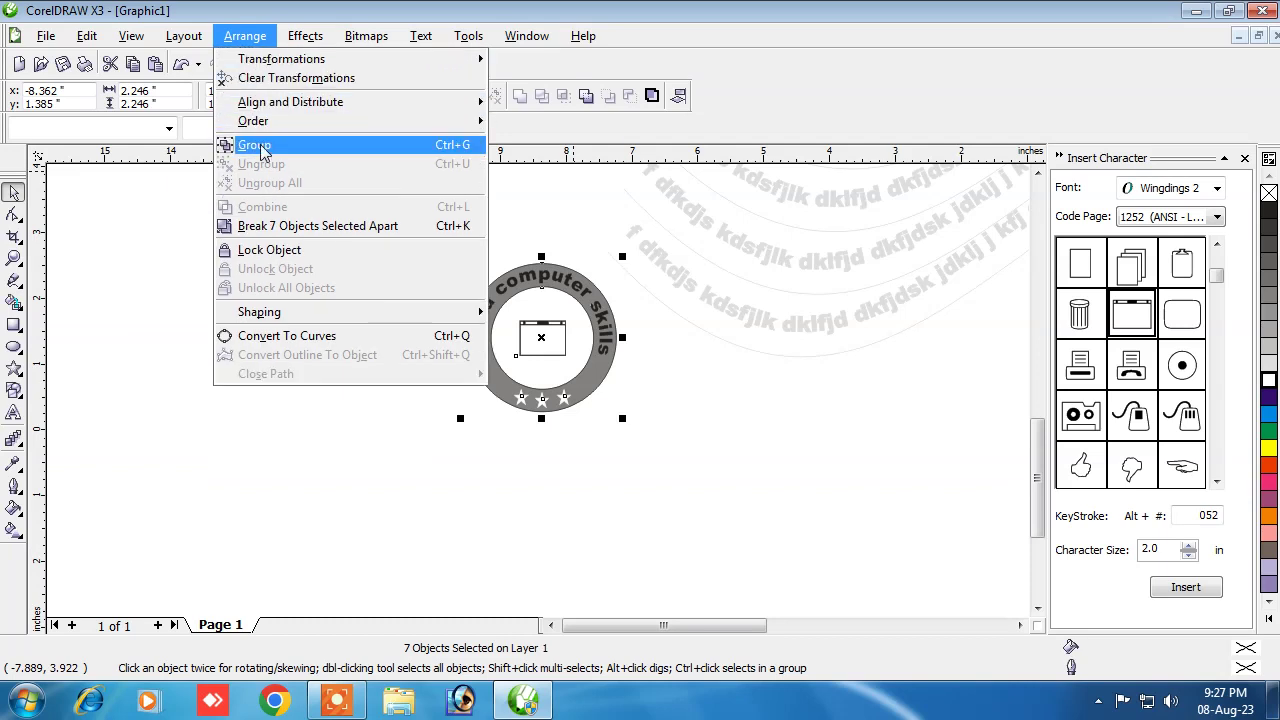
pyautogui.click(265, 147)
pyautogui.moveTo(545, 276); pyautogui.dragTo(336, 265)
pyautogui.click(466, 296)
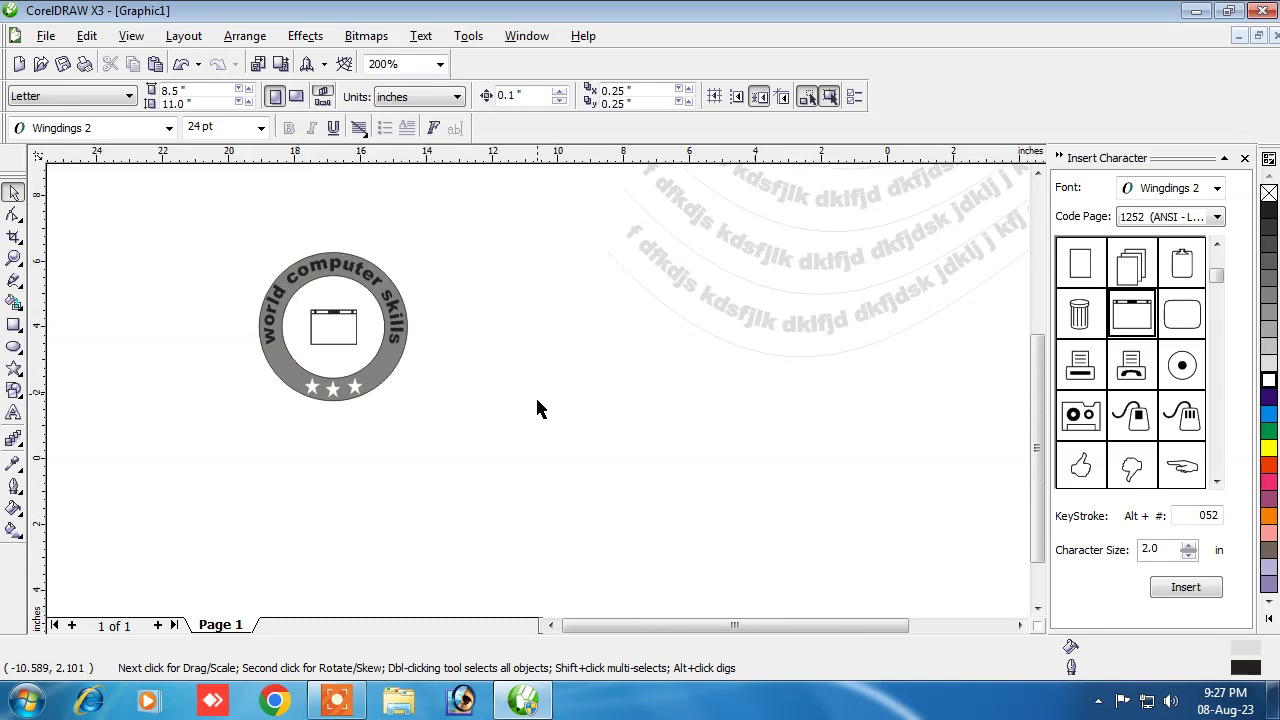
# Step: Examine the finished drawing, including the wavy text lines, the circular text, the badge and the symbol on the page
pyautogui.scroll(-3, 537, 398)
pyautogui.scroll(-1, 537, 398)
pyautogui.scroll(3, 537, 398)
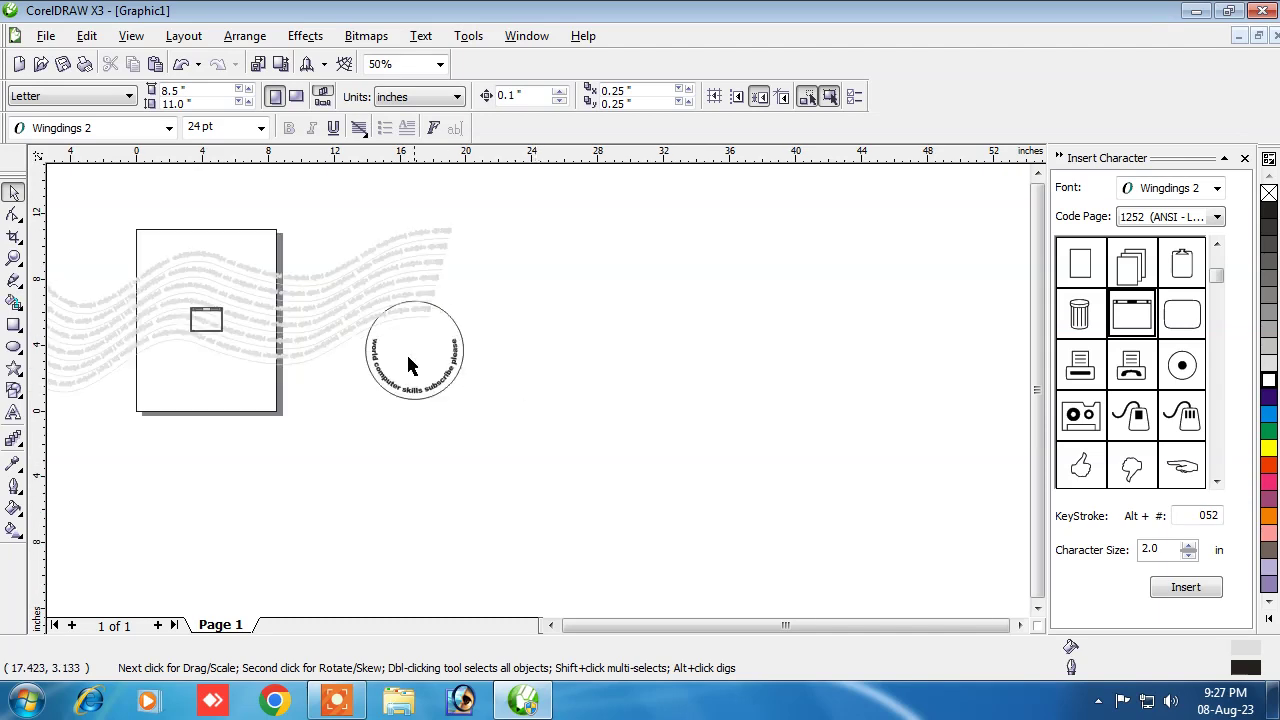
pyautogui.scroll(2, 536, 398)
pyautogui.scroll(-3, 536, 398)
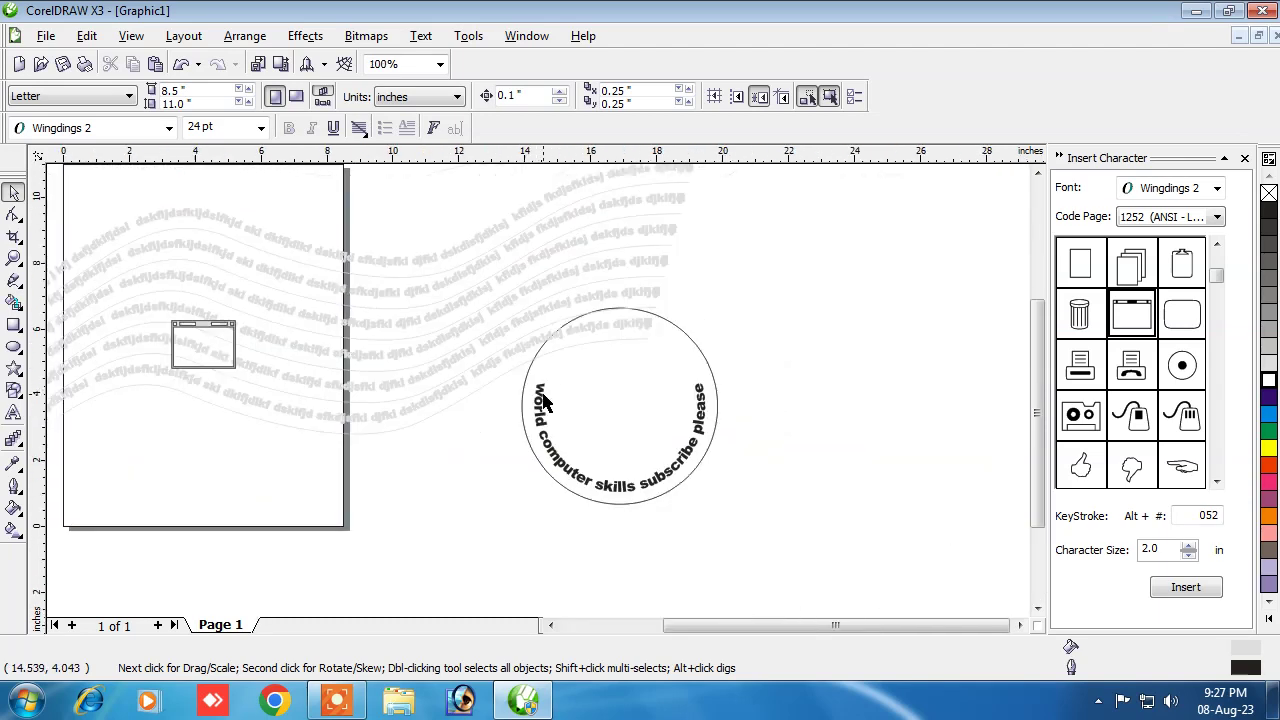
pyautogui.scroll(-2, 525, 397)
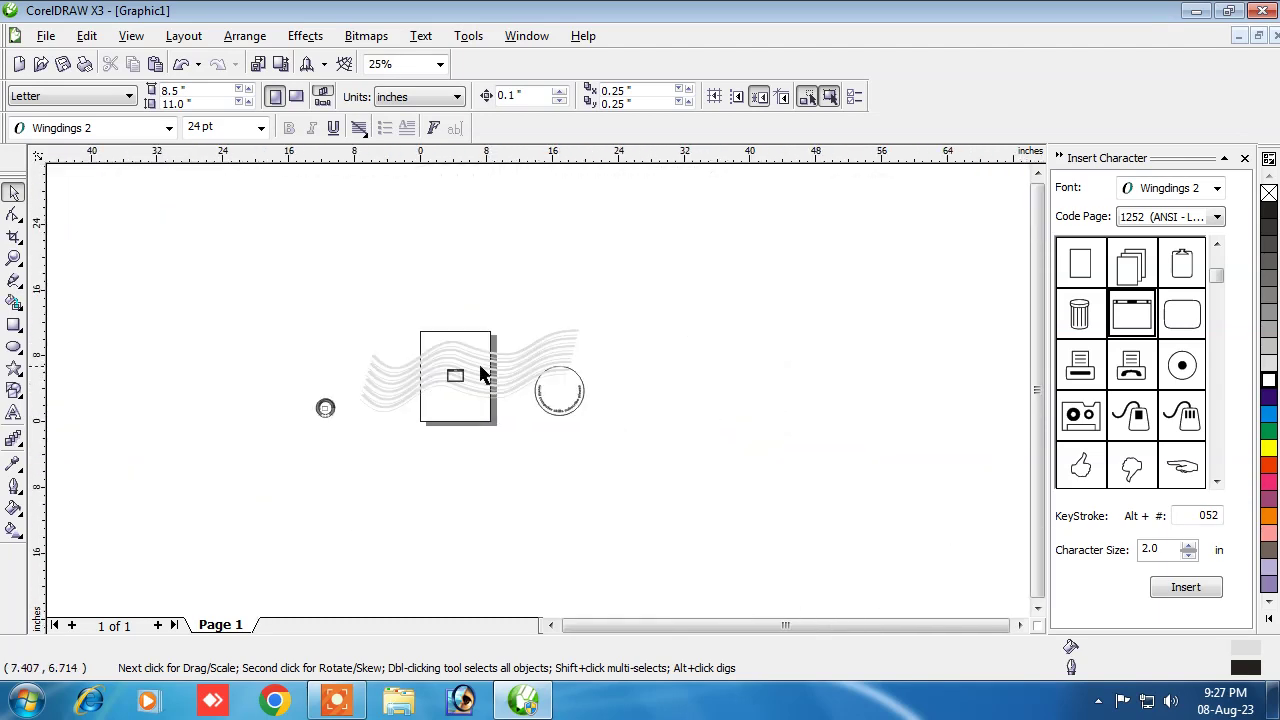
pyautogui.scroll(3, 537, 398)
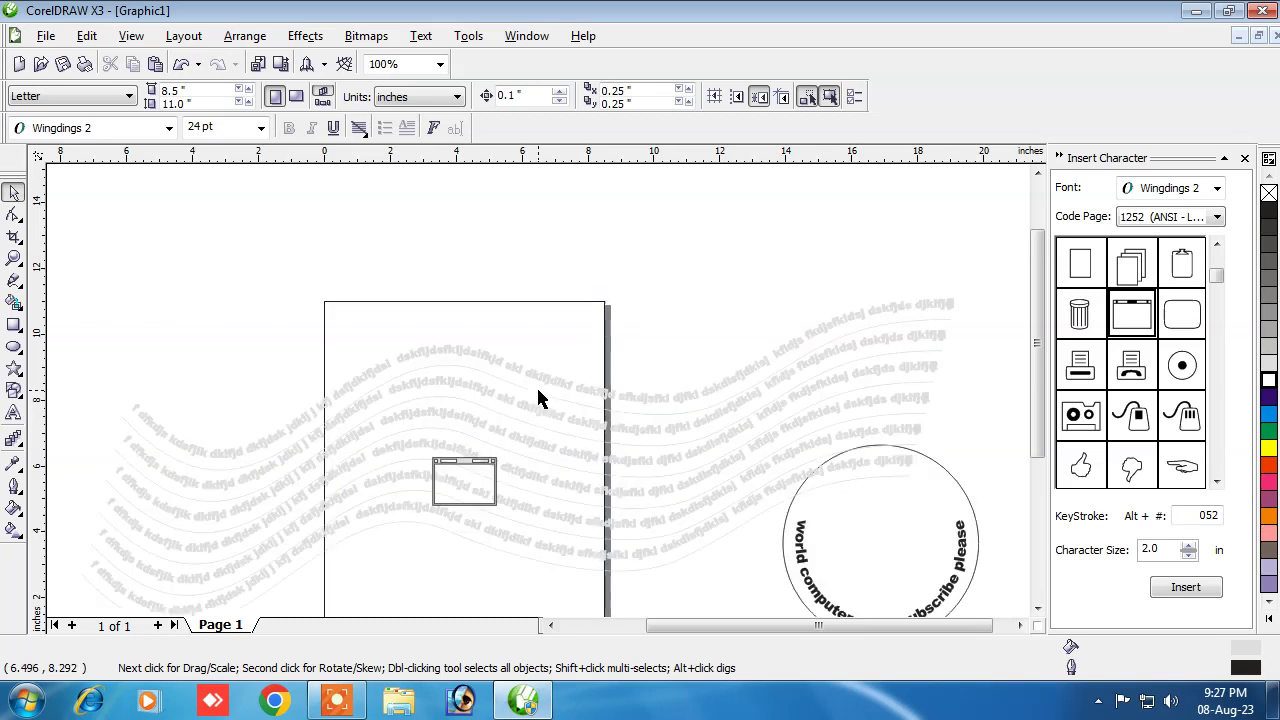
pyautogui.scroll(2, 538, 398)
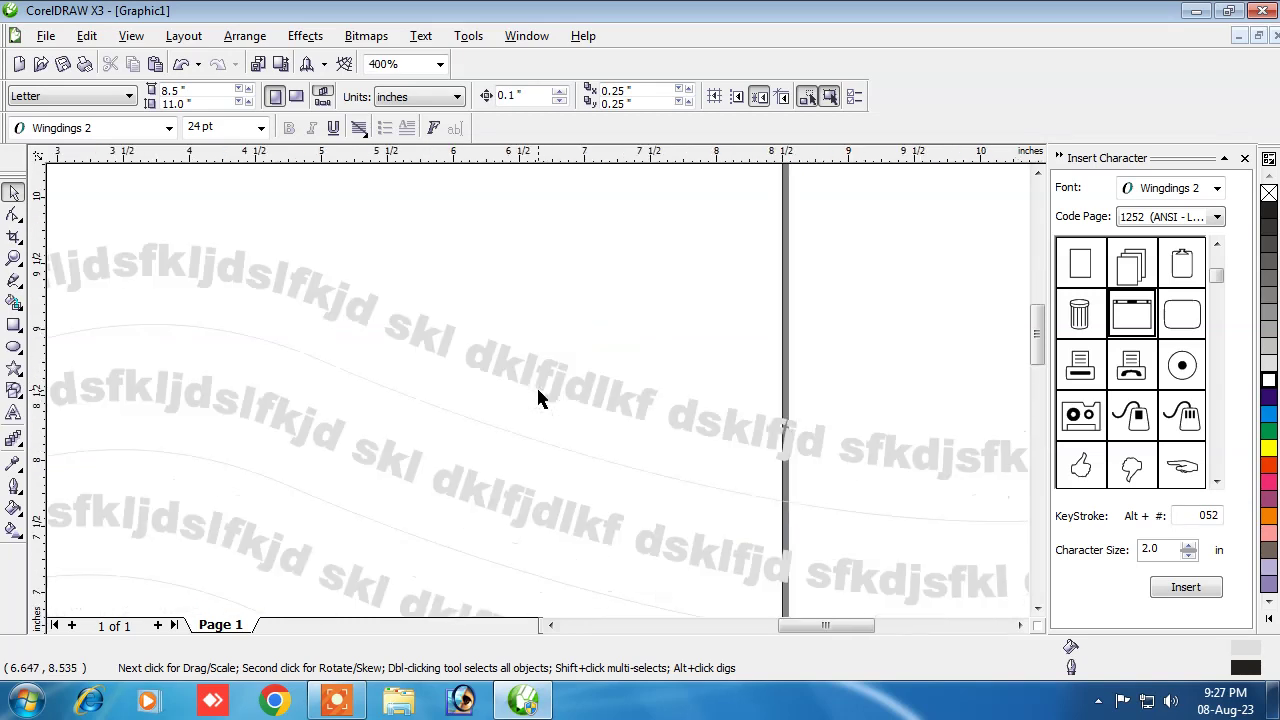